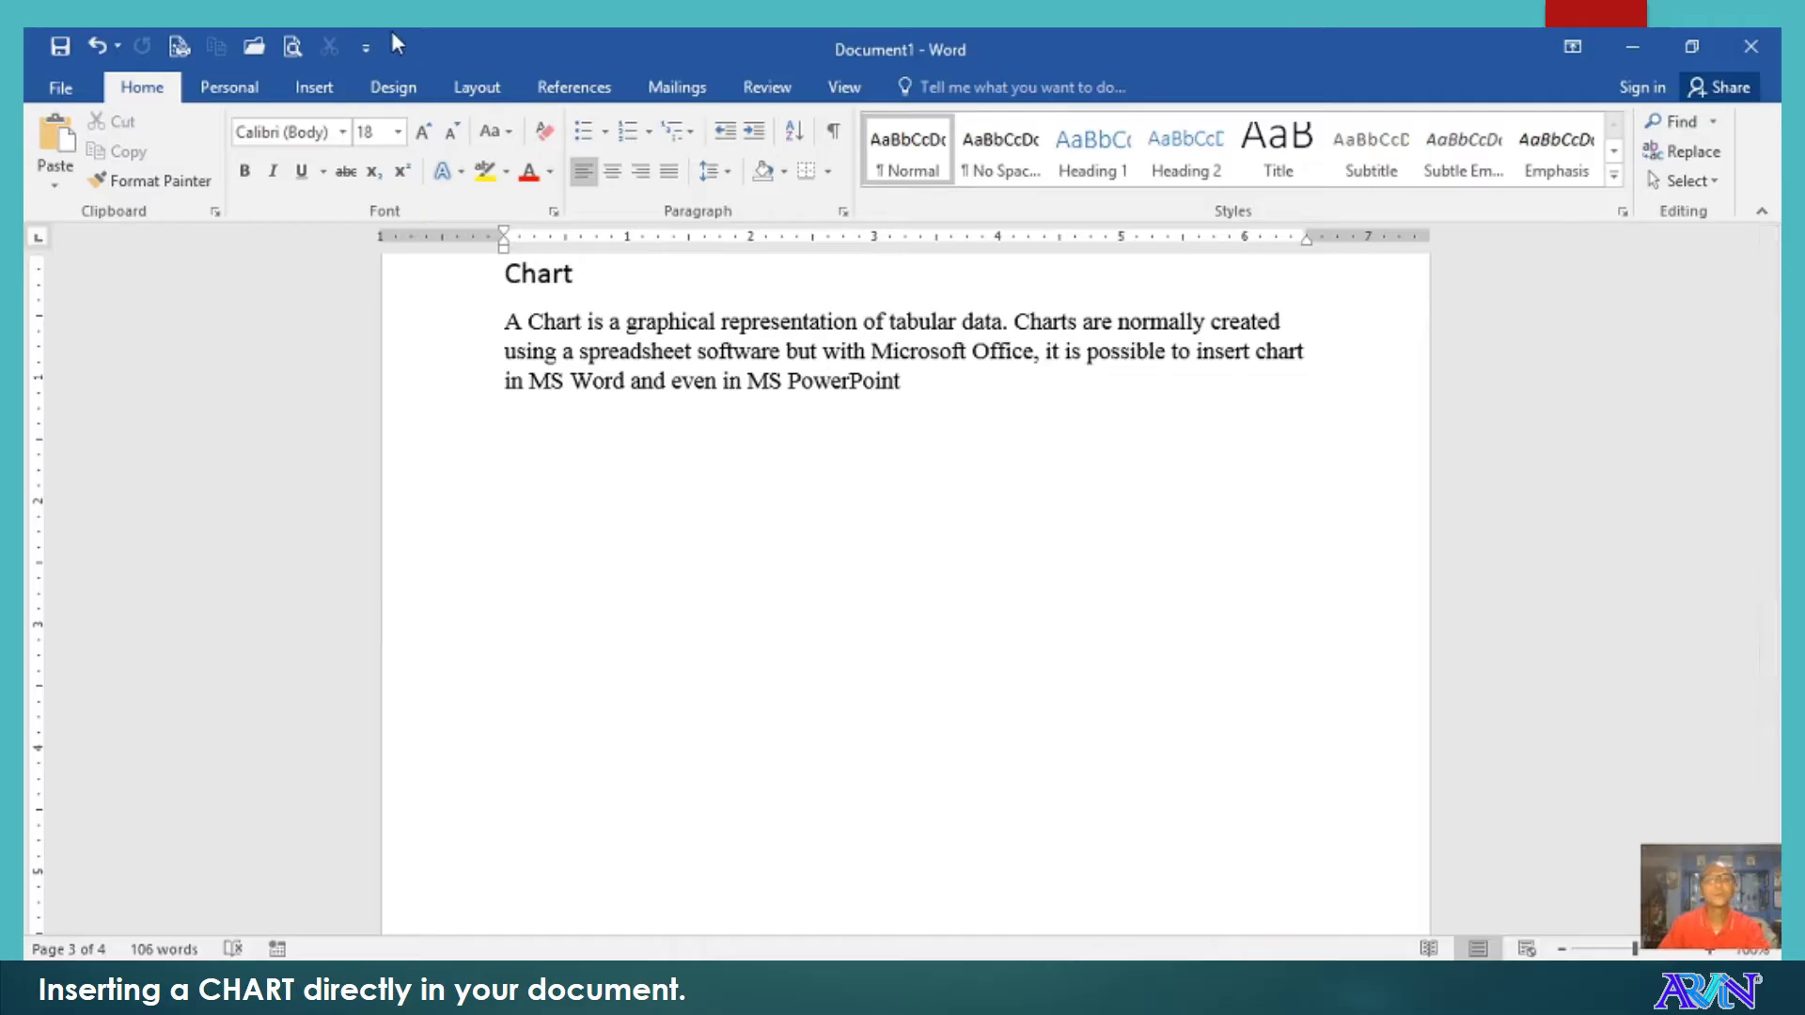
Open the chart gallery, compare Column, Bar and Pie types, and choose 3-D Pie.
{"action": "left_click", "coordinate": [318, 87]}
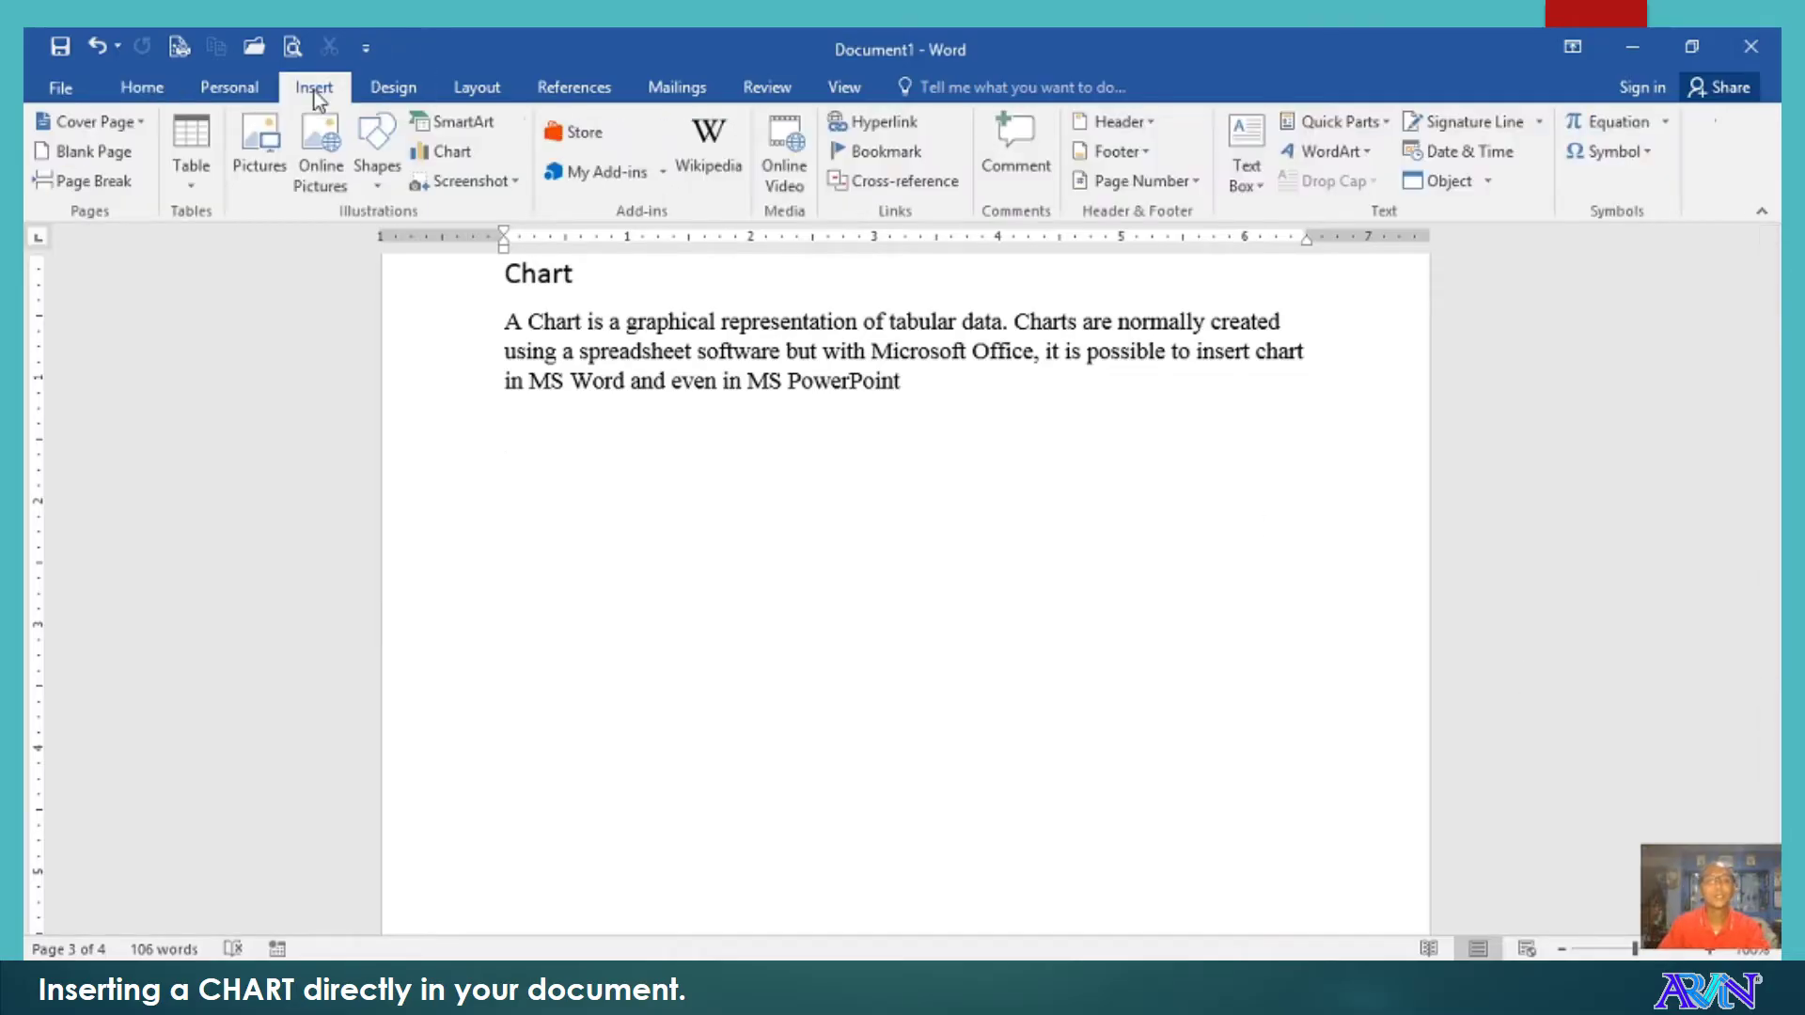
{"action": "left_click", "coordinate": [473, 153]}
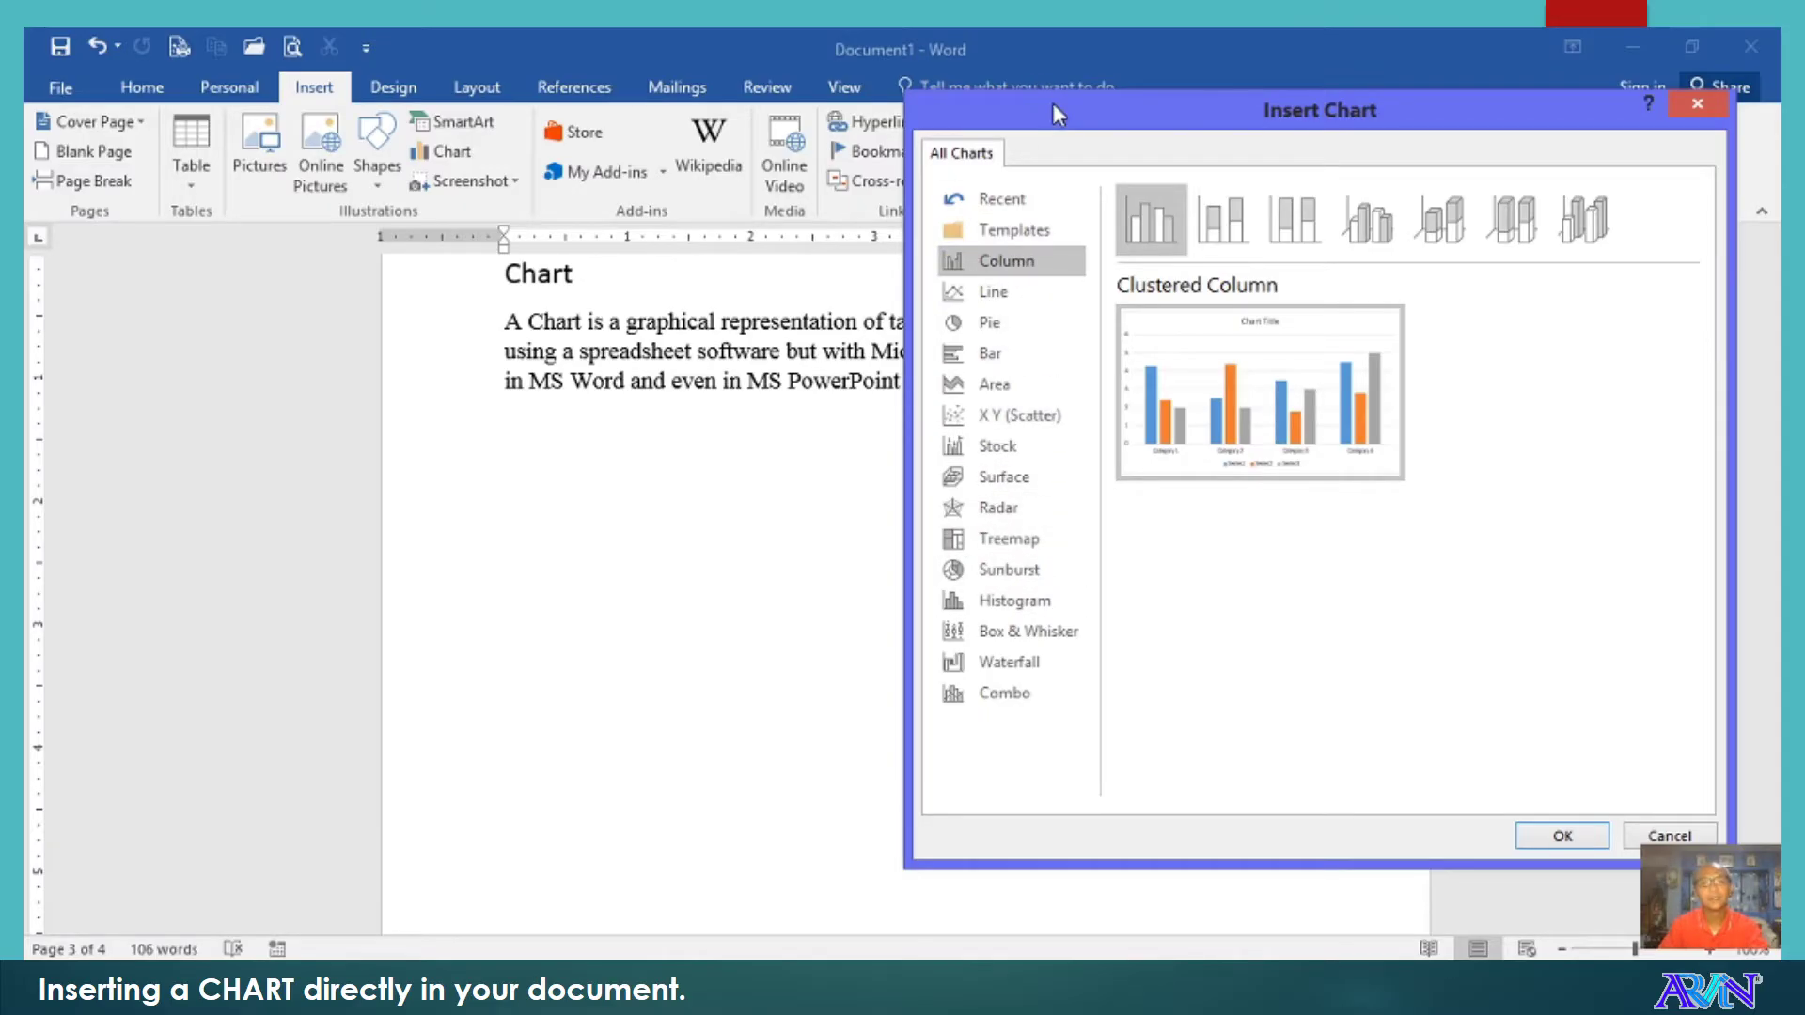
{"action": "left_click", "coordinate": [1006, 294]}
{"action": "left_click", "coordinate": [1007, 326]}
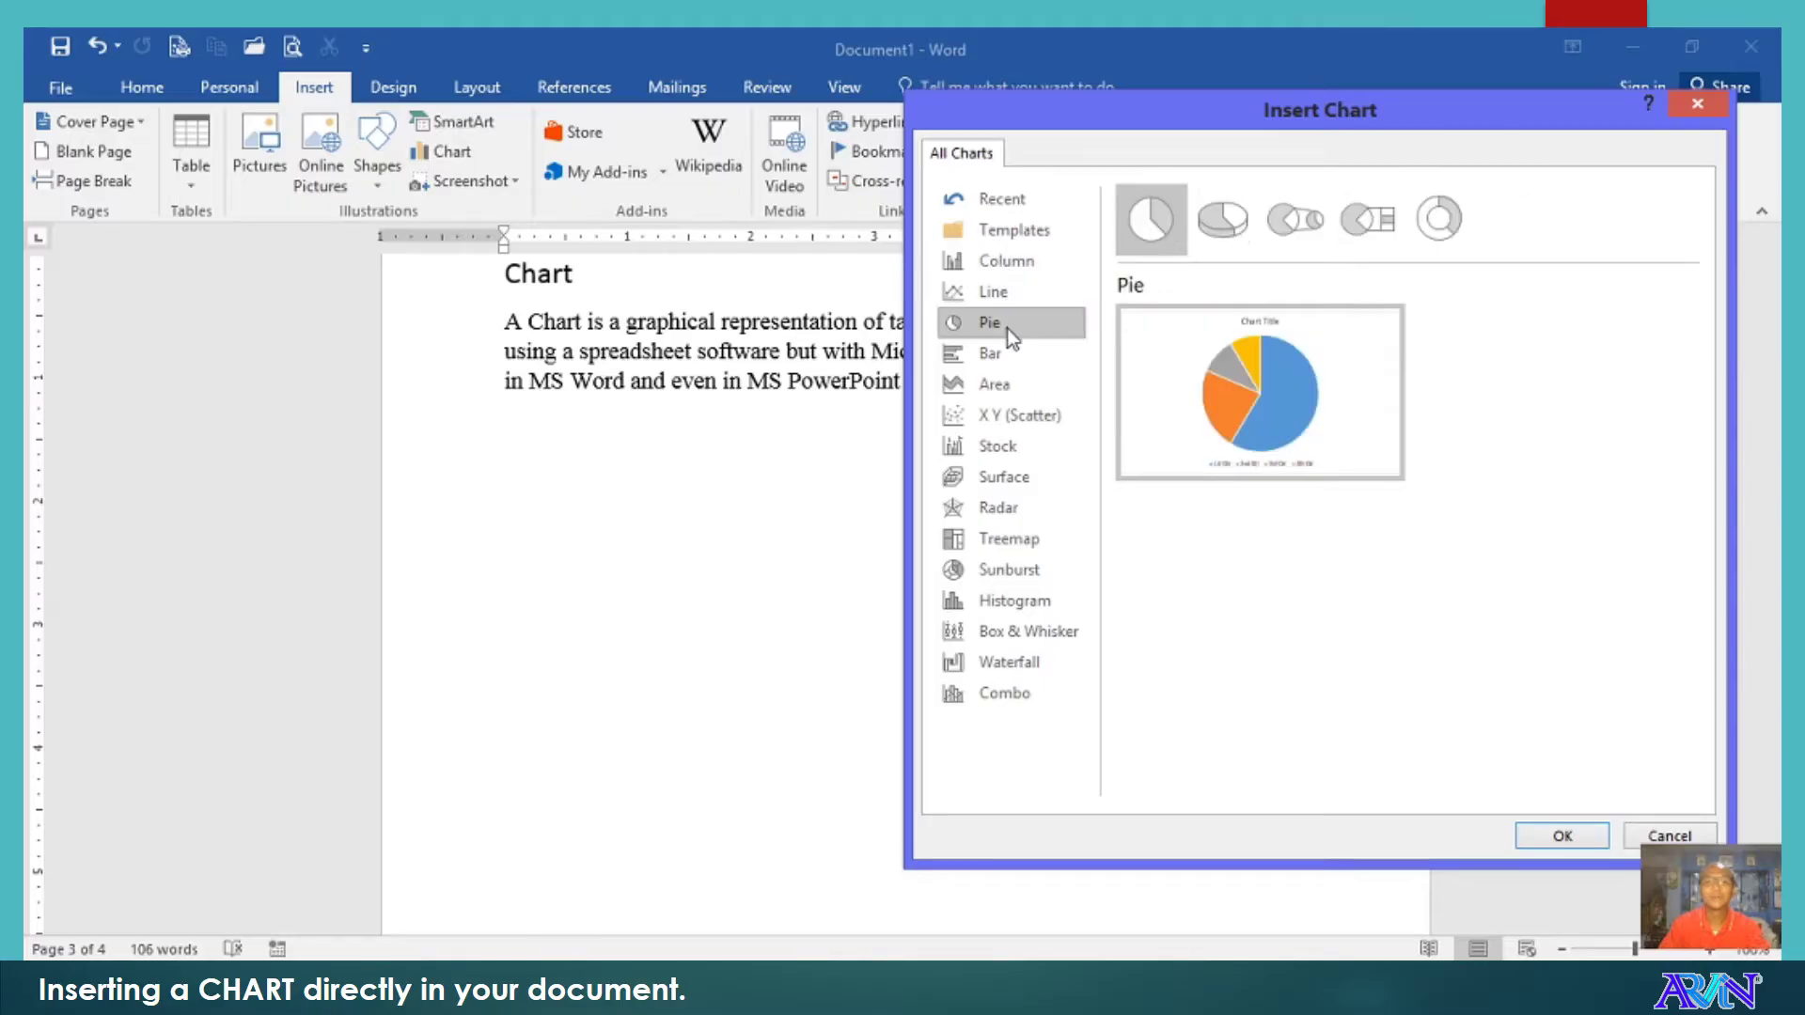
{"action": "left_click", "coordinate": [999, 362]}
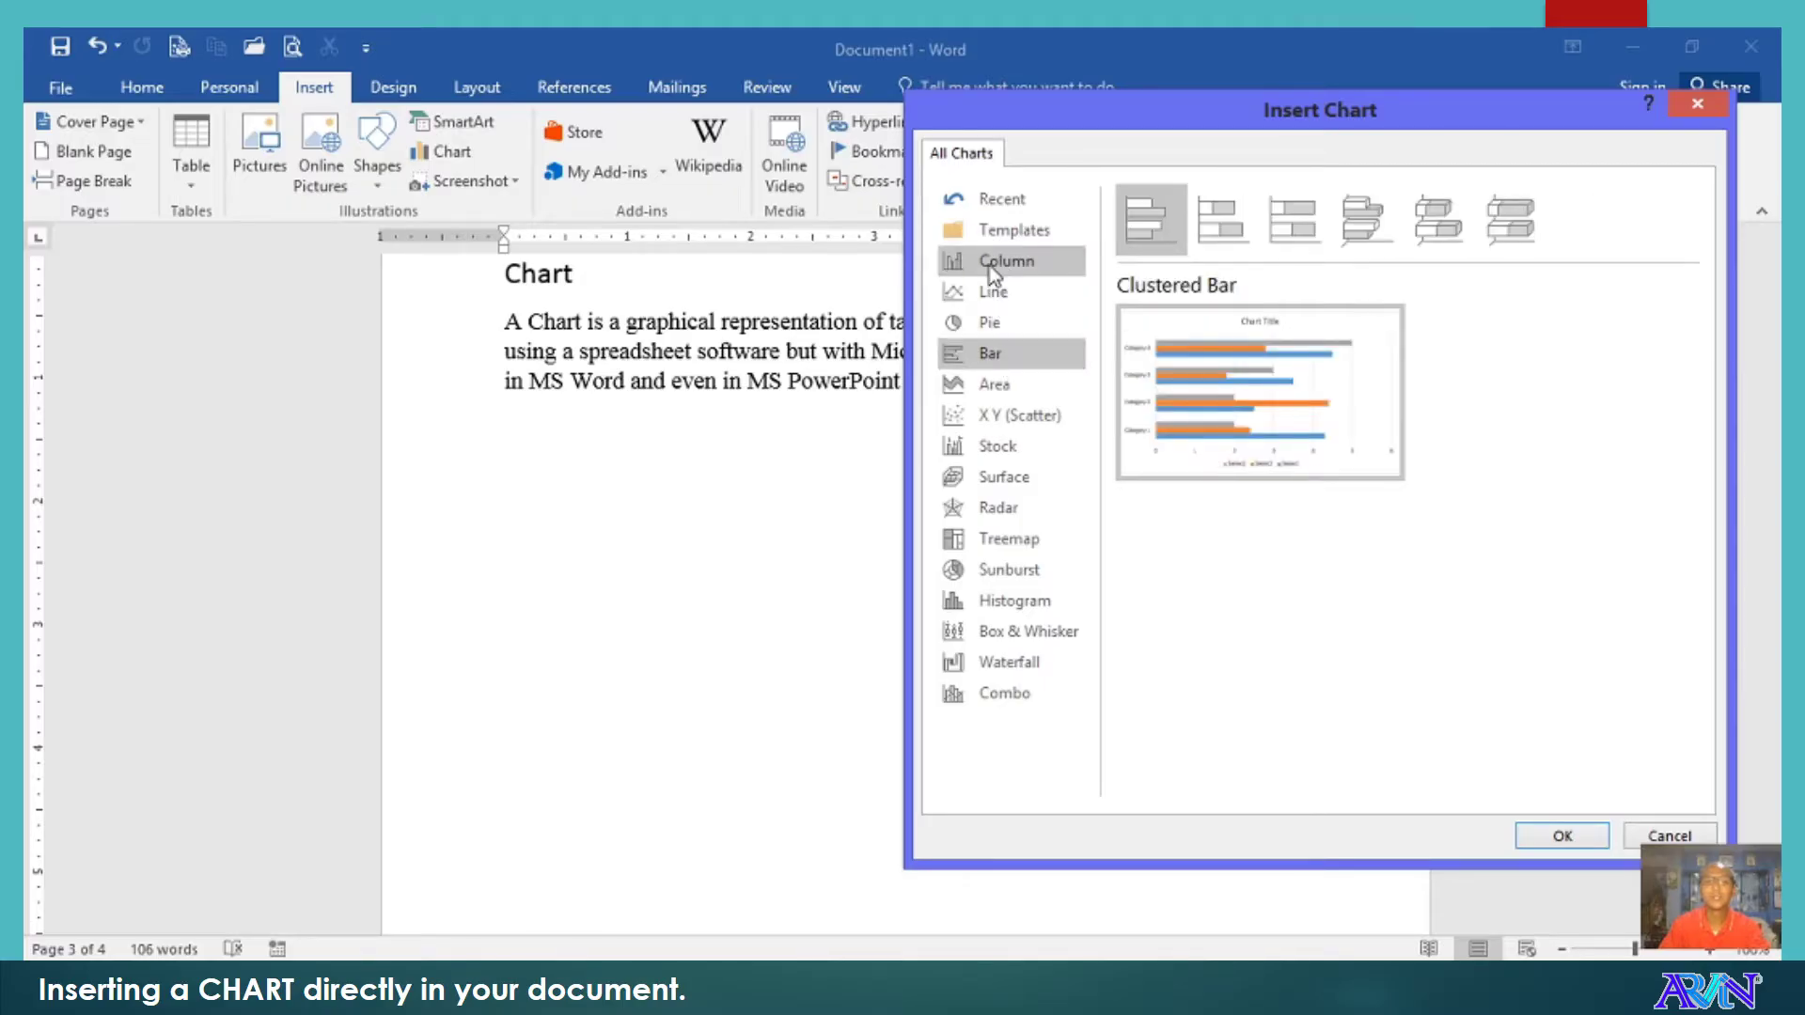
{"action": "left_click", "coordinate": [992, 271]}
{"action": "left_click", "coordinate": [1003, 359]}
{"action": "left_click", "coordinate": [998, 269]}
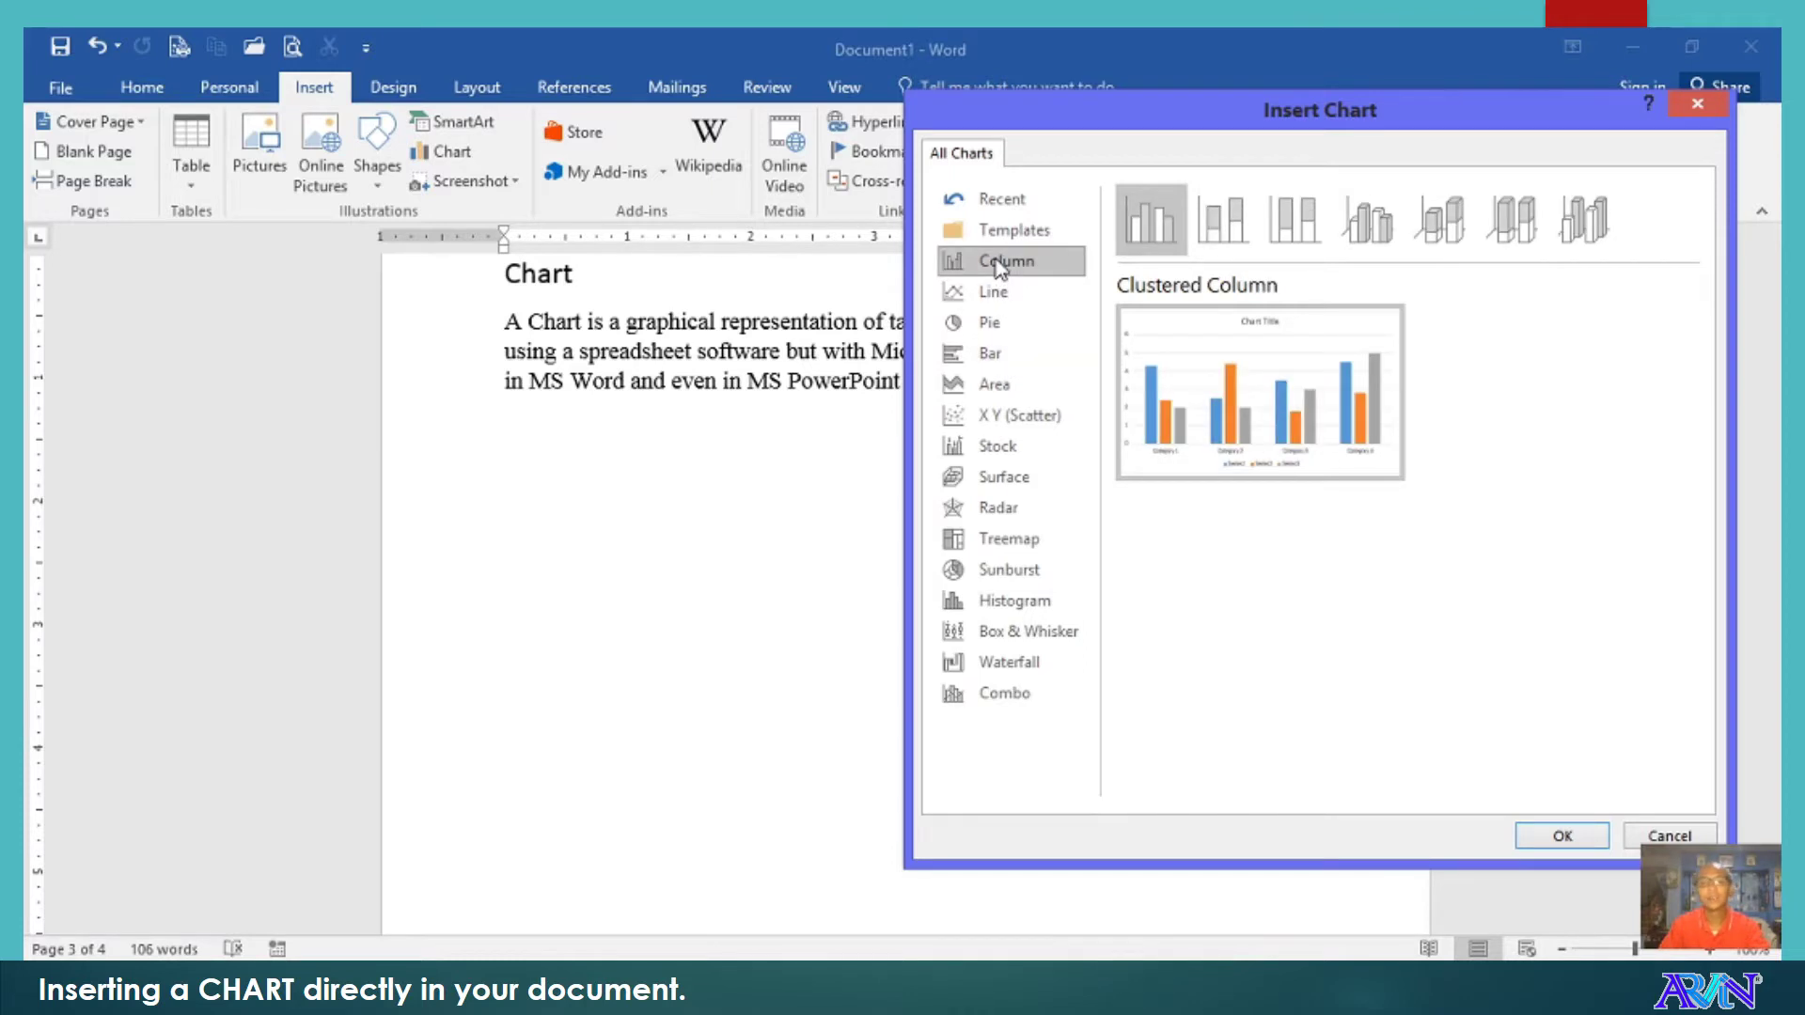
{"action": "mouse_move", "coordinate": [1181, 390]}
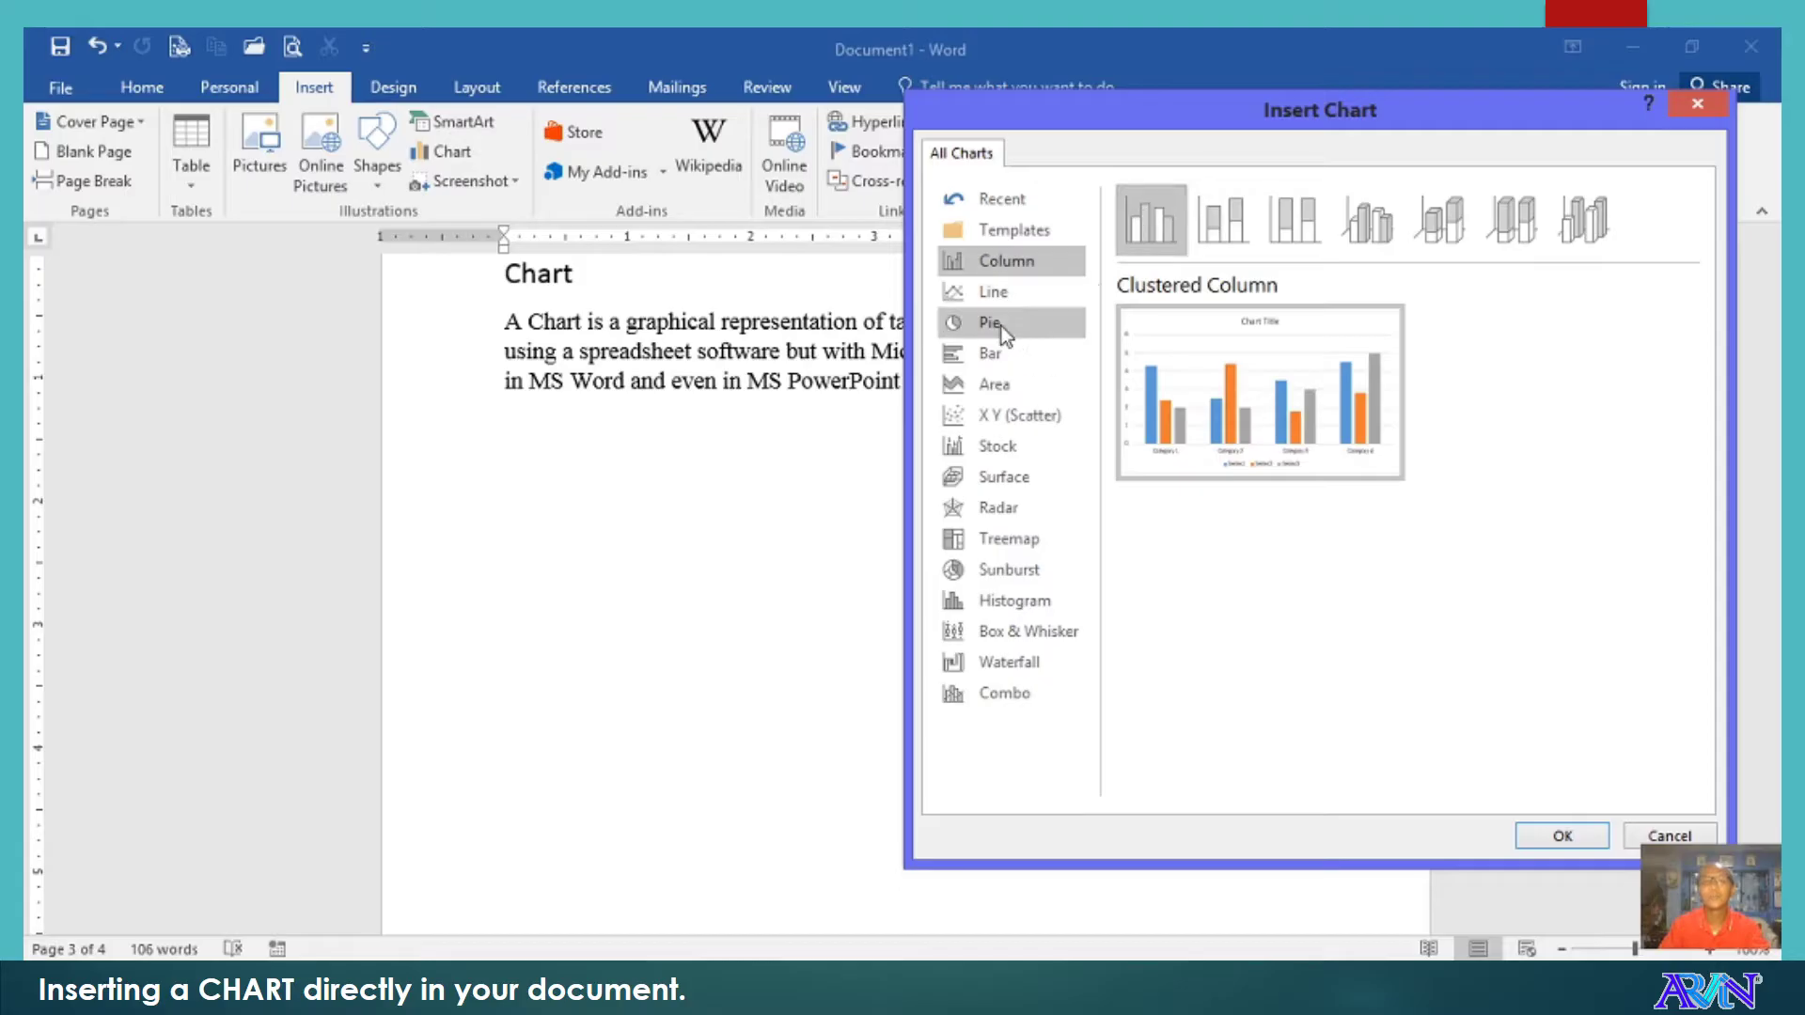
{"action": "left_click", "coordinate": [1001, 352]}
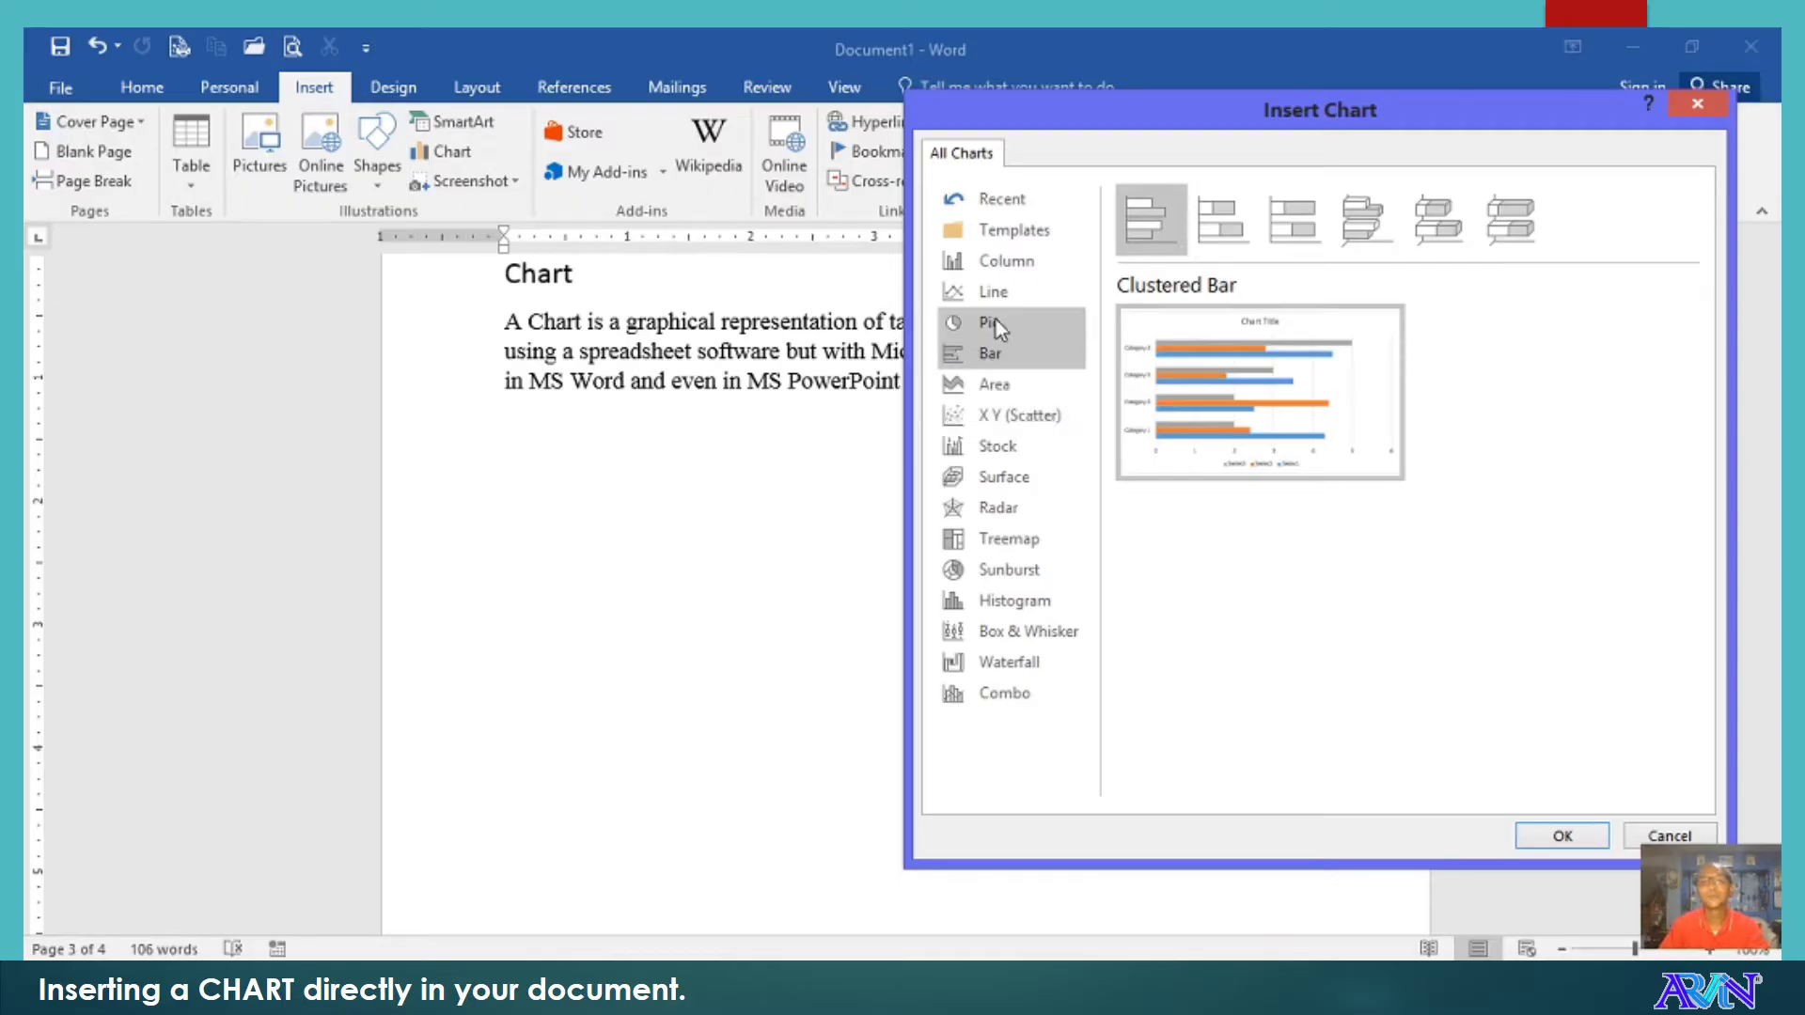
{"action": "left_click", "coordinate": [992, 325]}
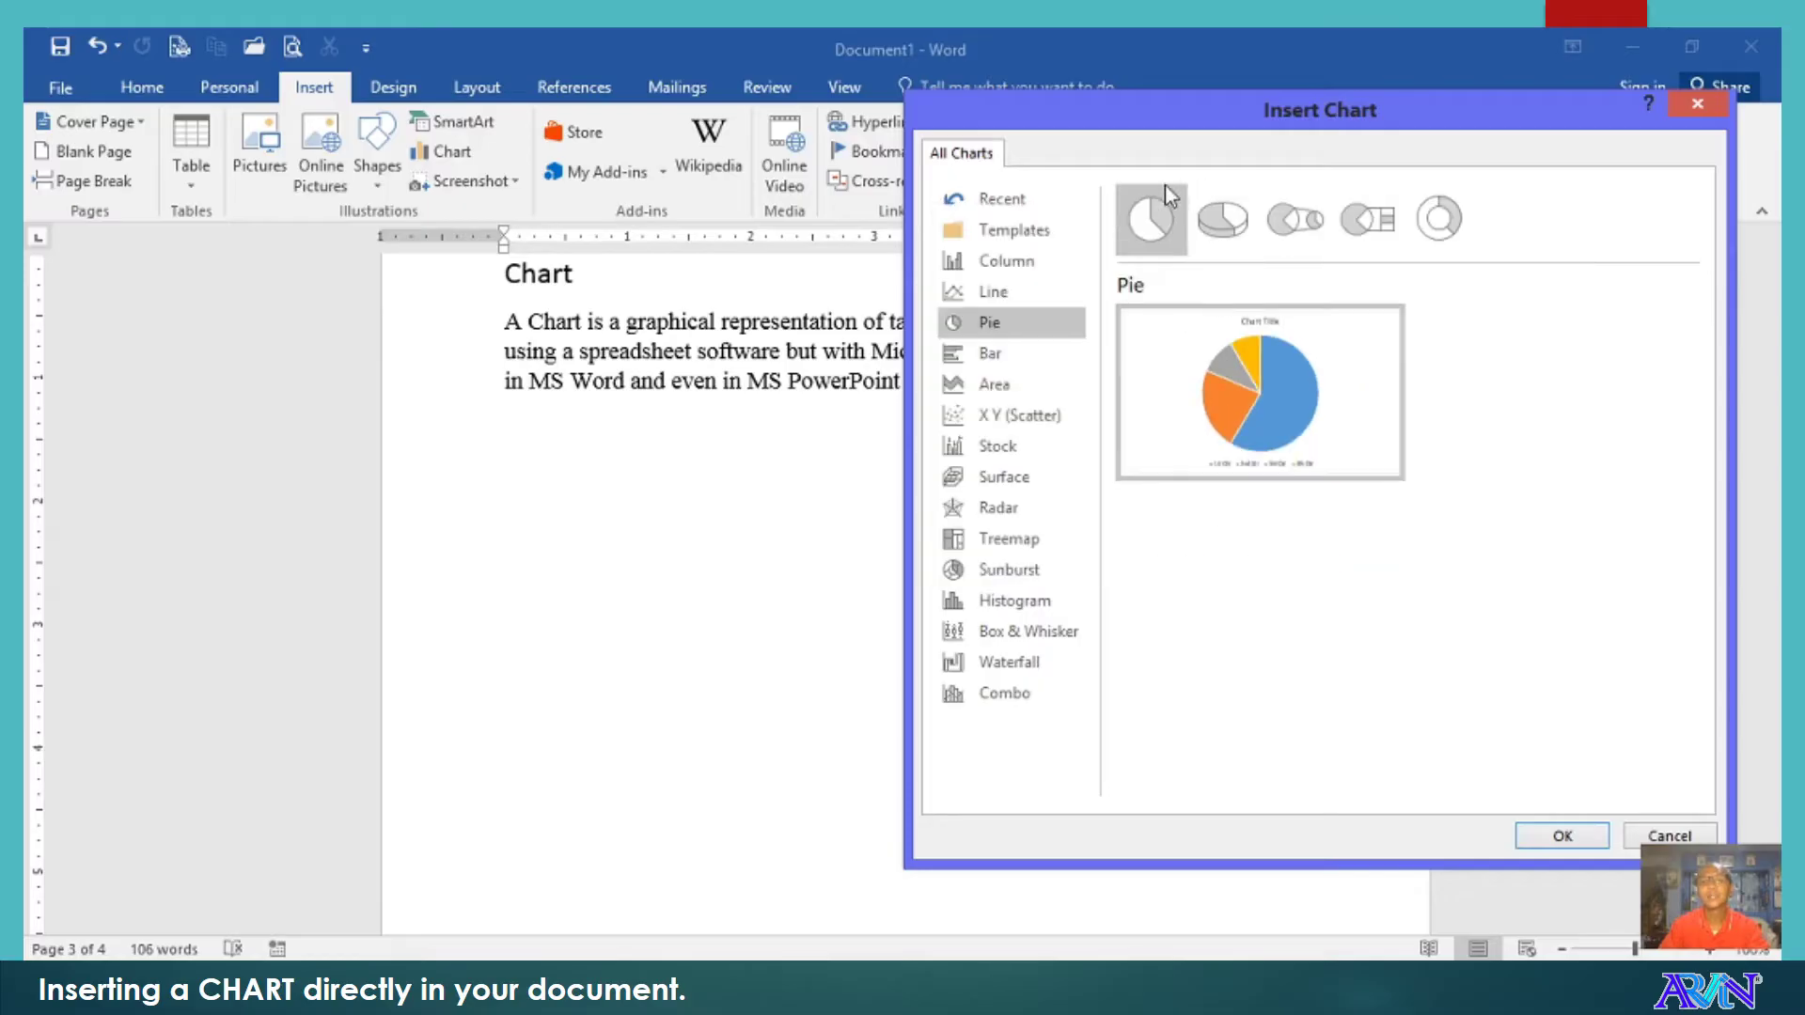
{"action": "left_click", "coordinate": [1230, 239]}
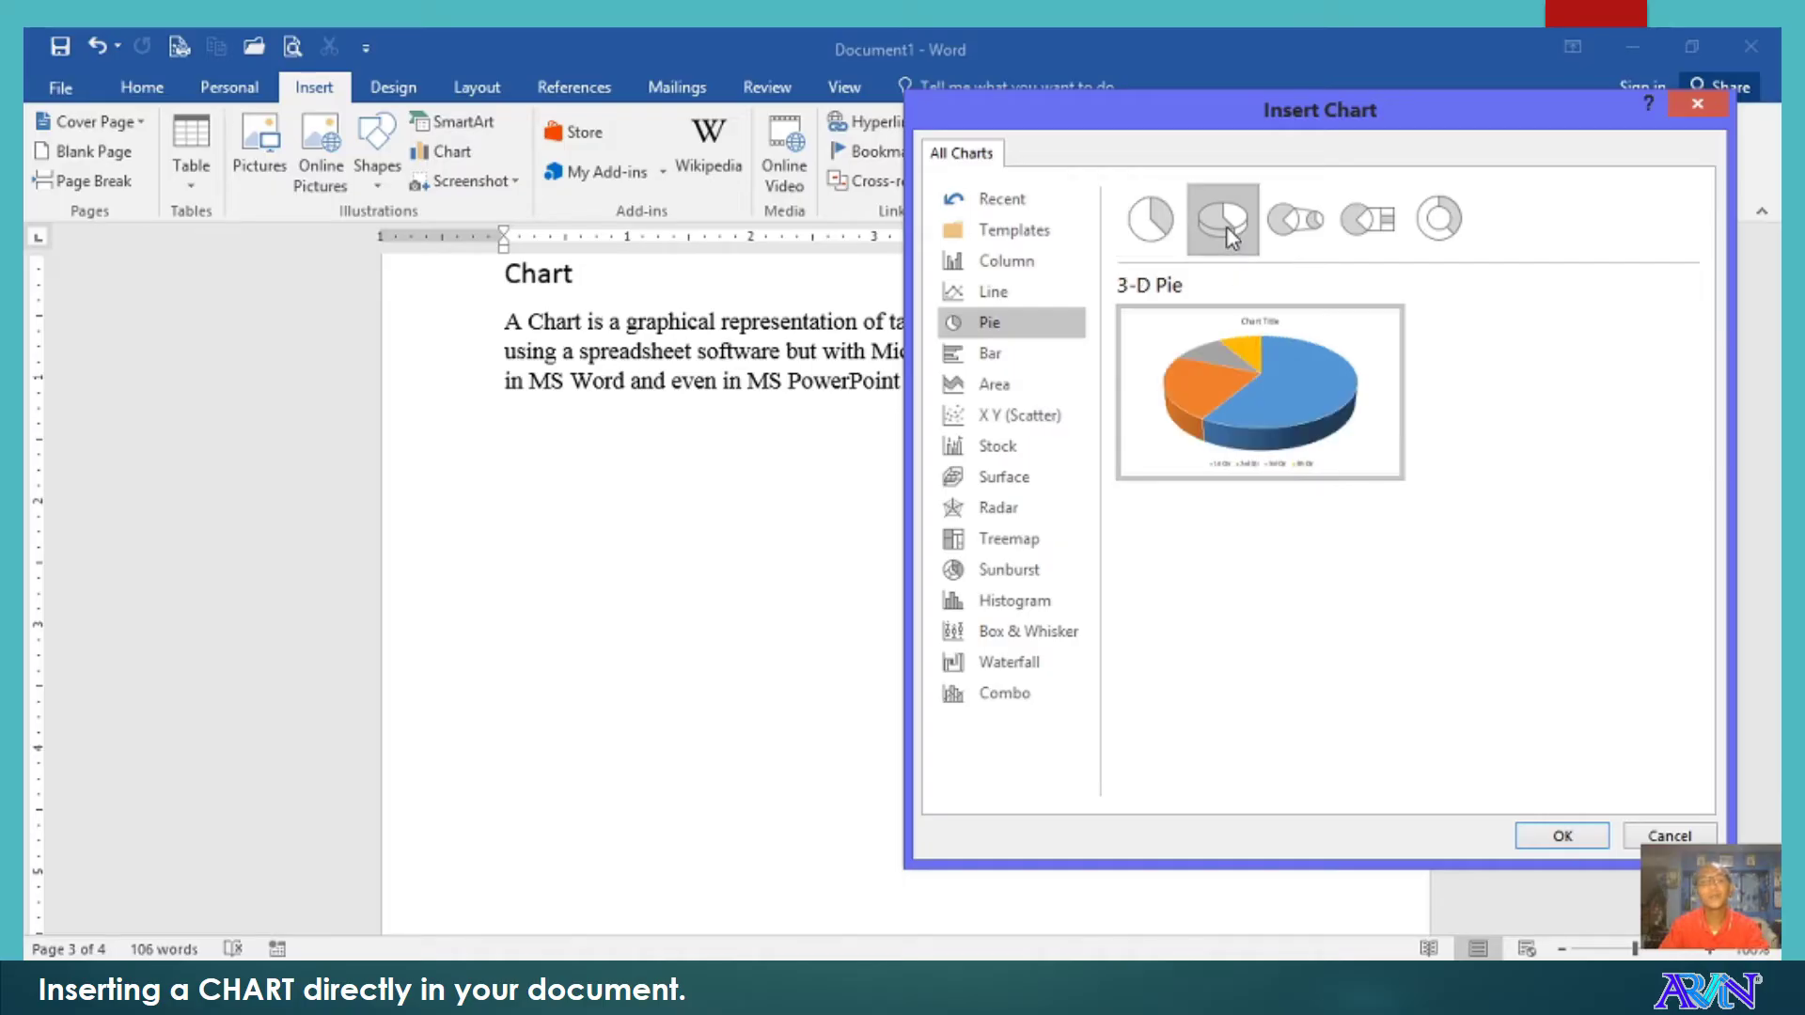
Insert the 3-D Pie chart, extend its data range, and type a January label in A2.
{"action": "left_click", "coordinate": [1551, 835]}
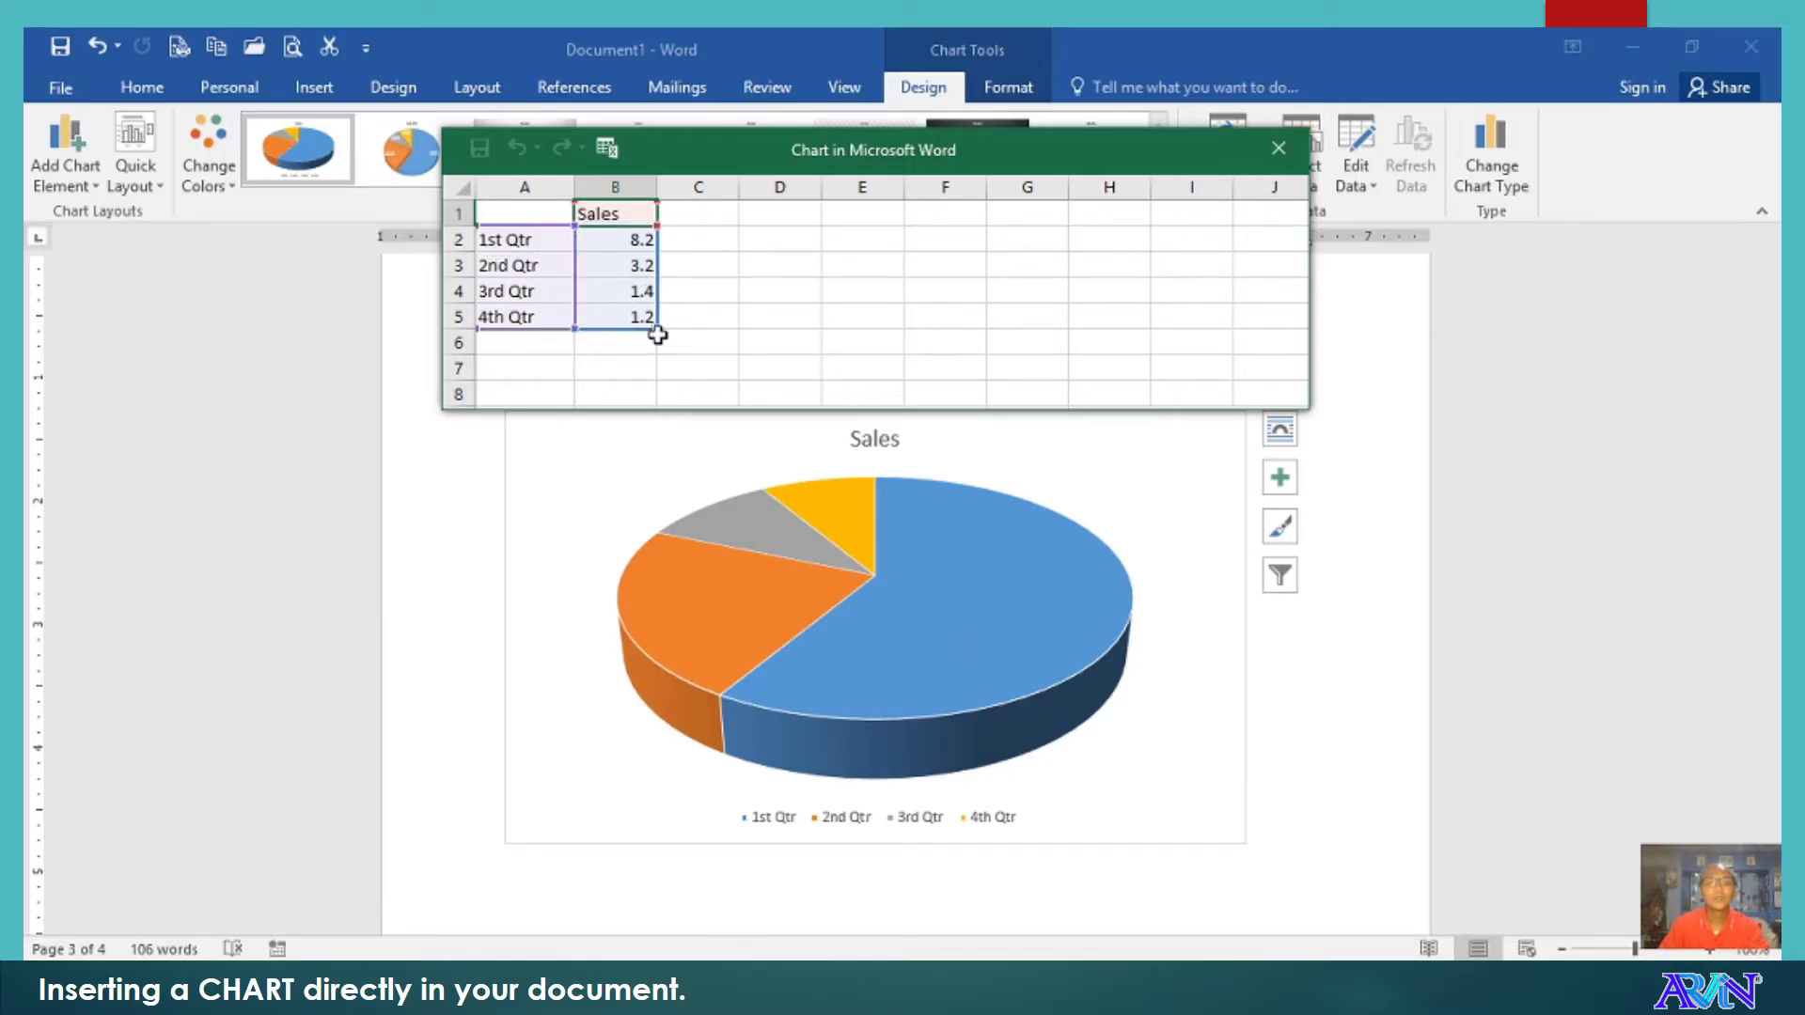
{"action": "left_click_drag", "start_coordinate": [657, 329], "coordinate": [658, 399]}
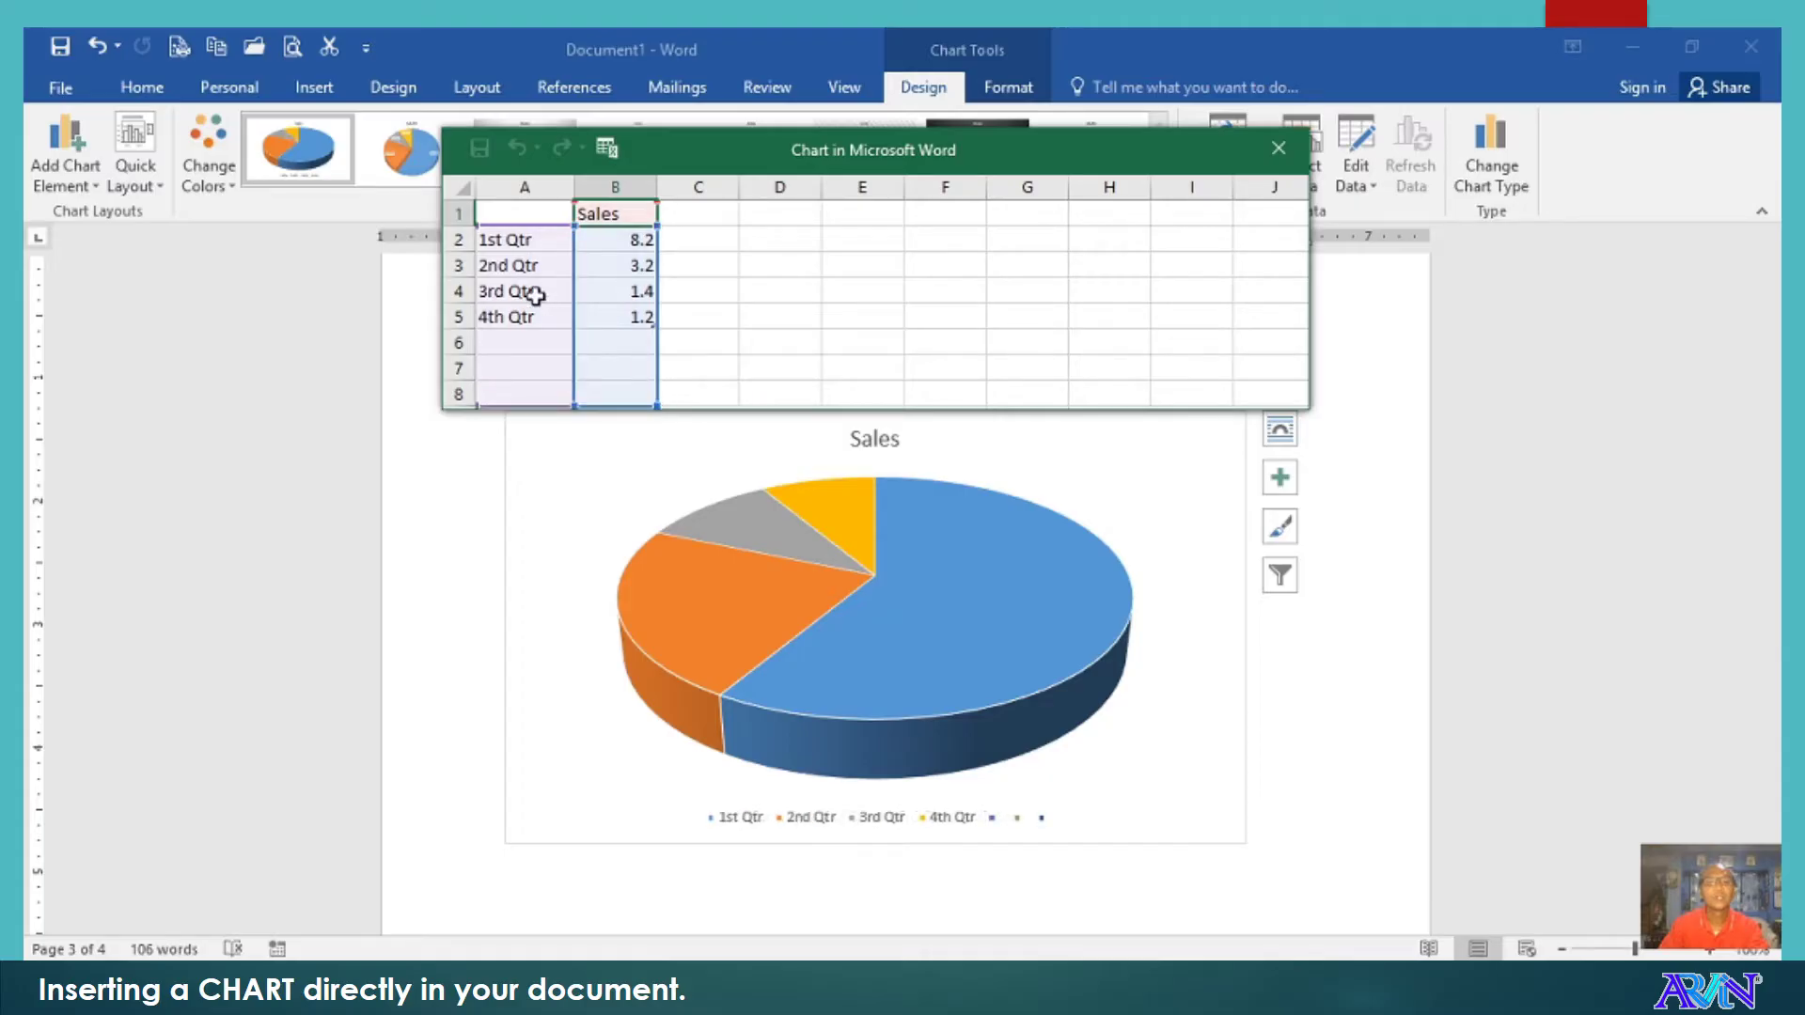
{"action": "left_click", "coordinate": [485, 241]}
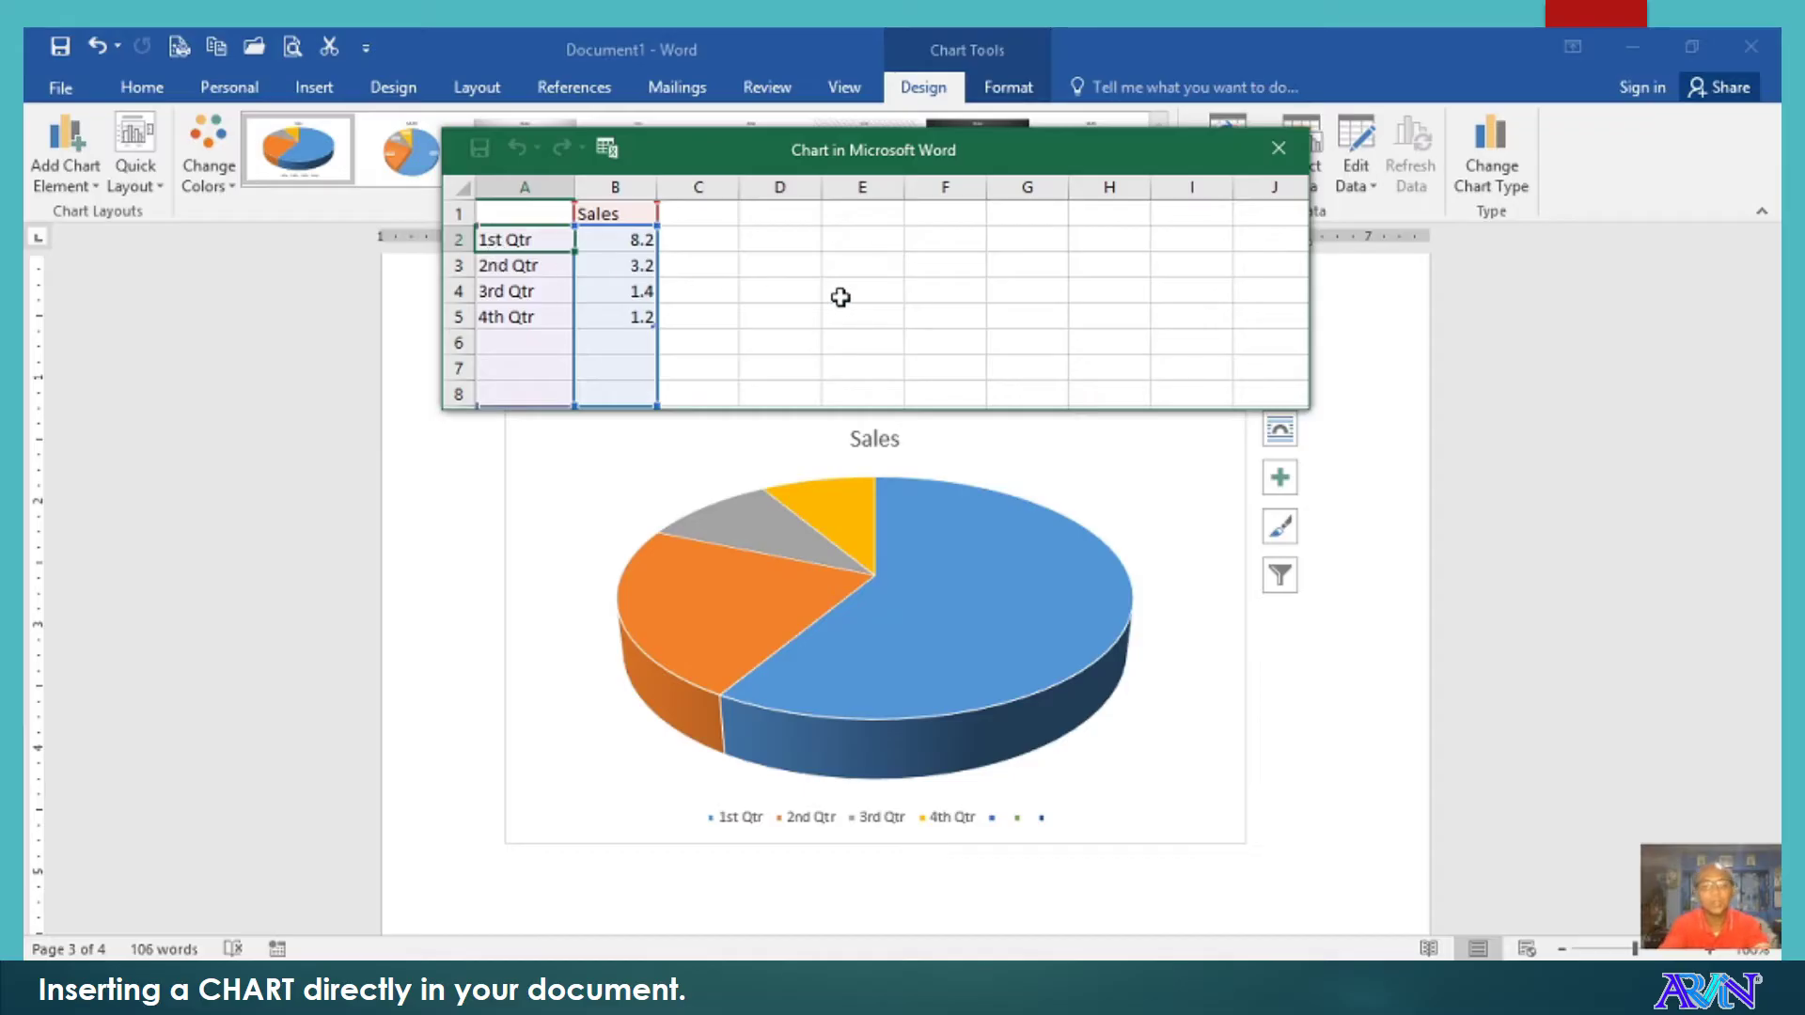
{"action": "type", "text": "Jau"}
{"action": "key", "text": "BackSpace"}
{"action": "type", "text": "n"}
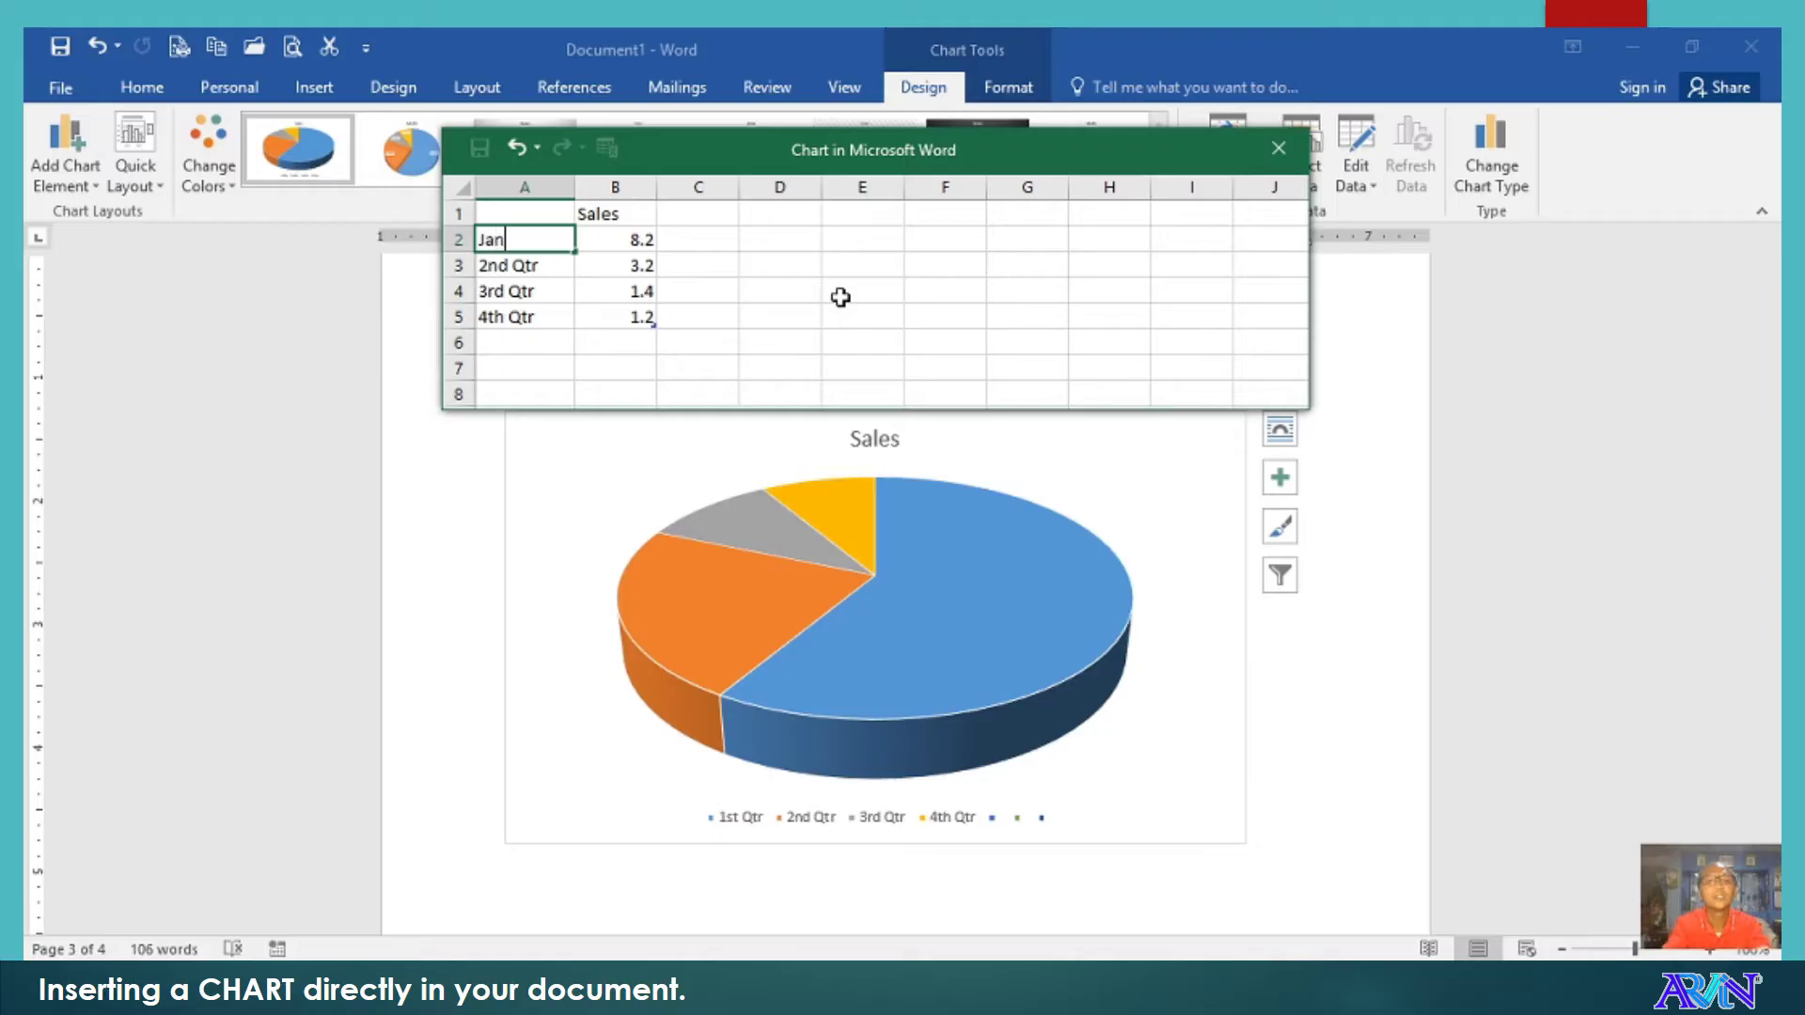
{"action": "type", "text": "auray"}
{"action": "key", "text": "Return"}
Shift the chart's data range down the sheet, then undo the data edits.
{"action": "left_click", "coordinate": [523, 240]}
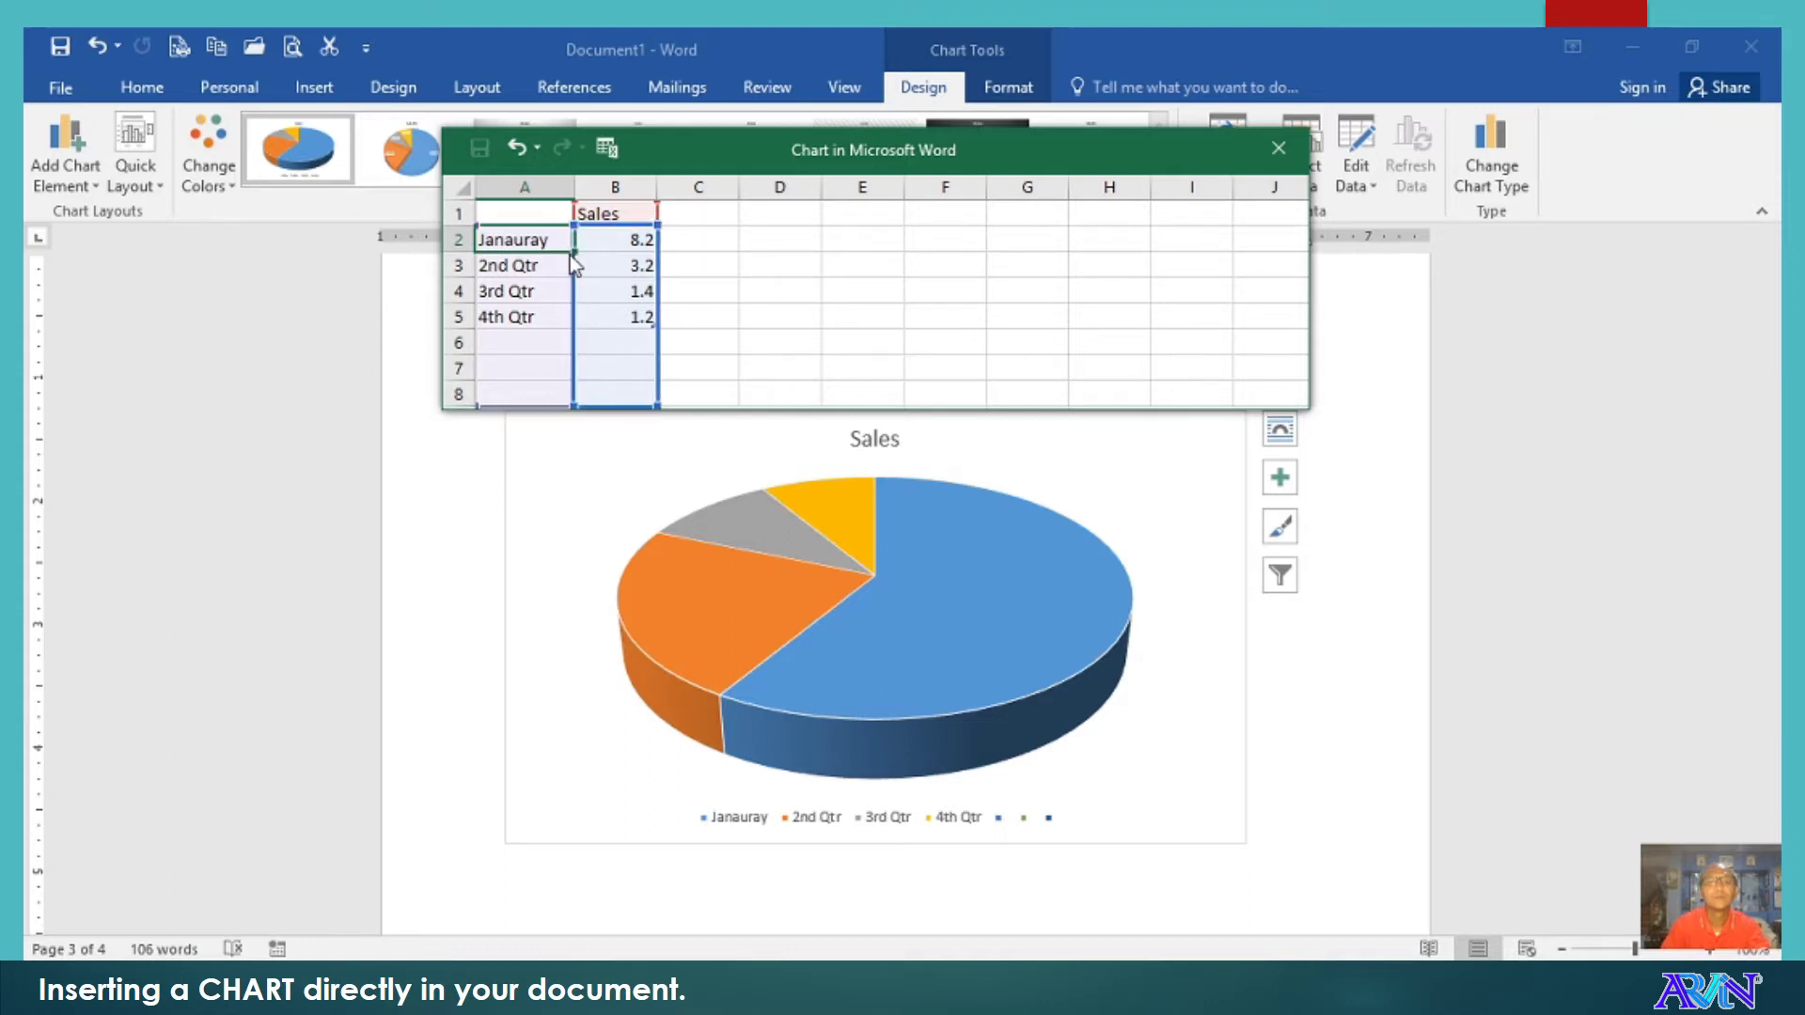
{"action": "mouse_move", "coordinate": [571, 252]}
{"action": "left_mouse_down"}
{"action": "mouse_move", "coordinate": [584, 355]}
{"action": "mouse_move", "coordinate": [555, 229]}
{"action": "left_mouse_up"}
{"action": "key", "text": "ctrl+z"}
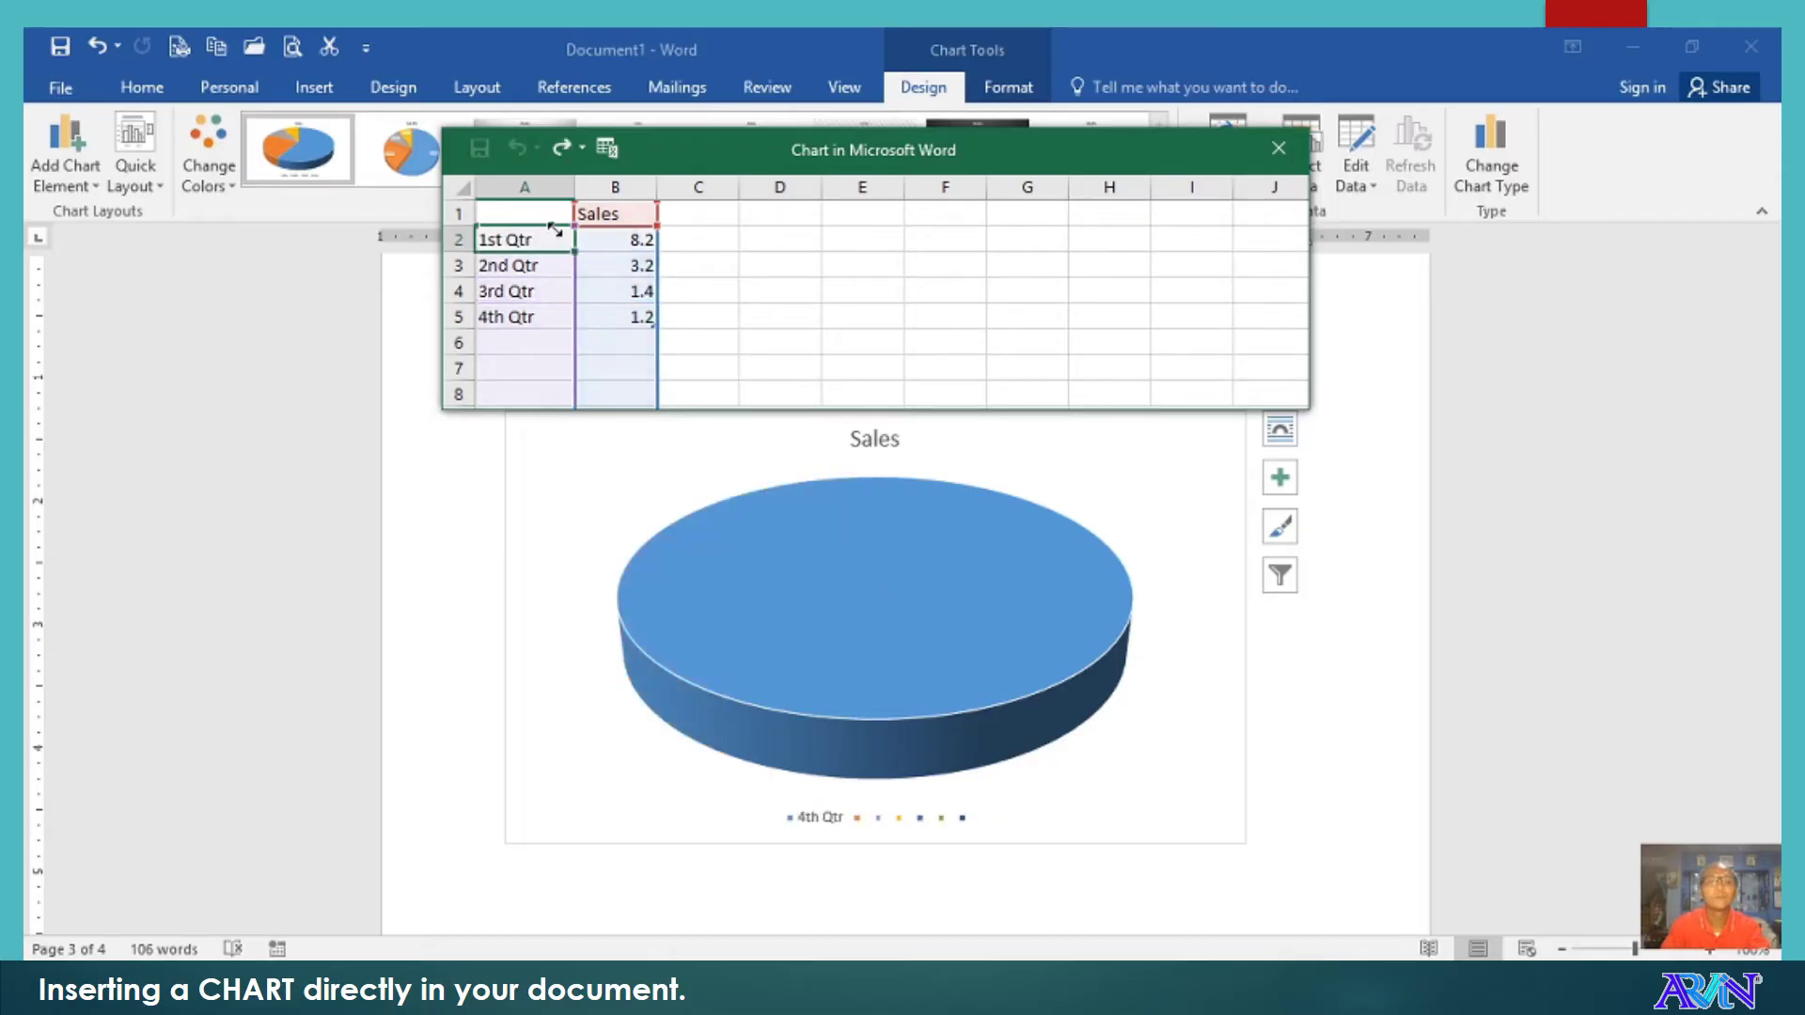
Restore the data range and label cells A2–A4 as Jan, Feb and Mar.
{"action": "left_click", "coordinate": [544, 263]}
{"action": "left_click", "coordinate": [536, 241]}
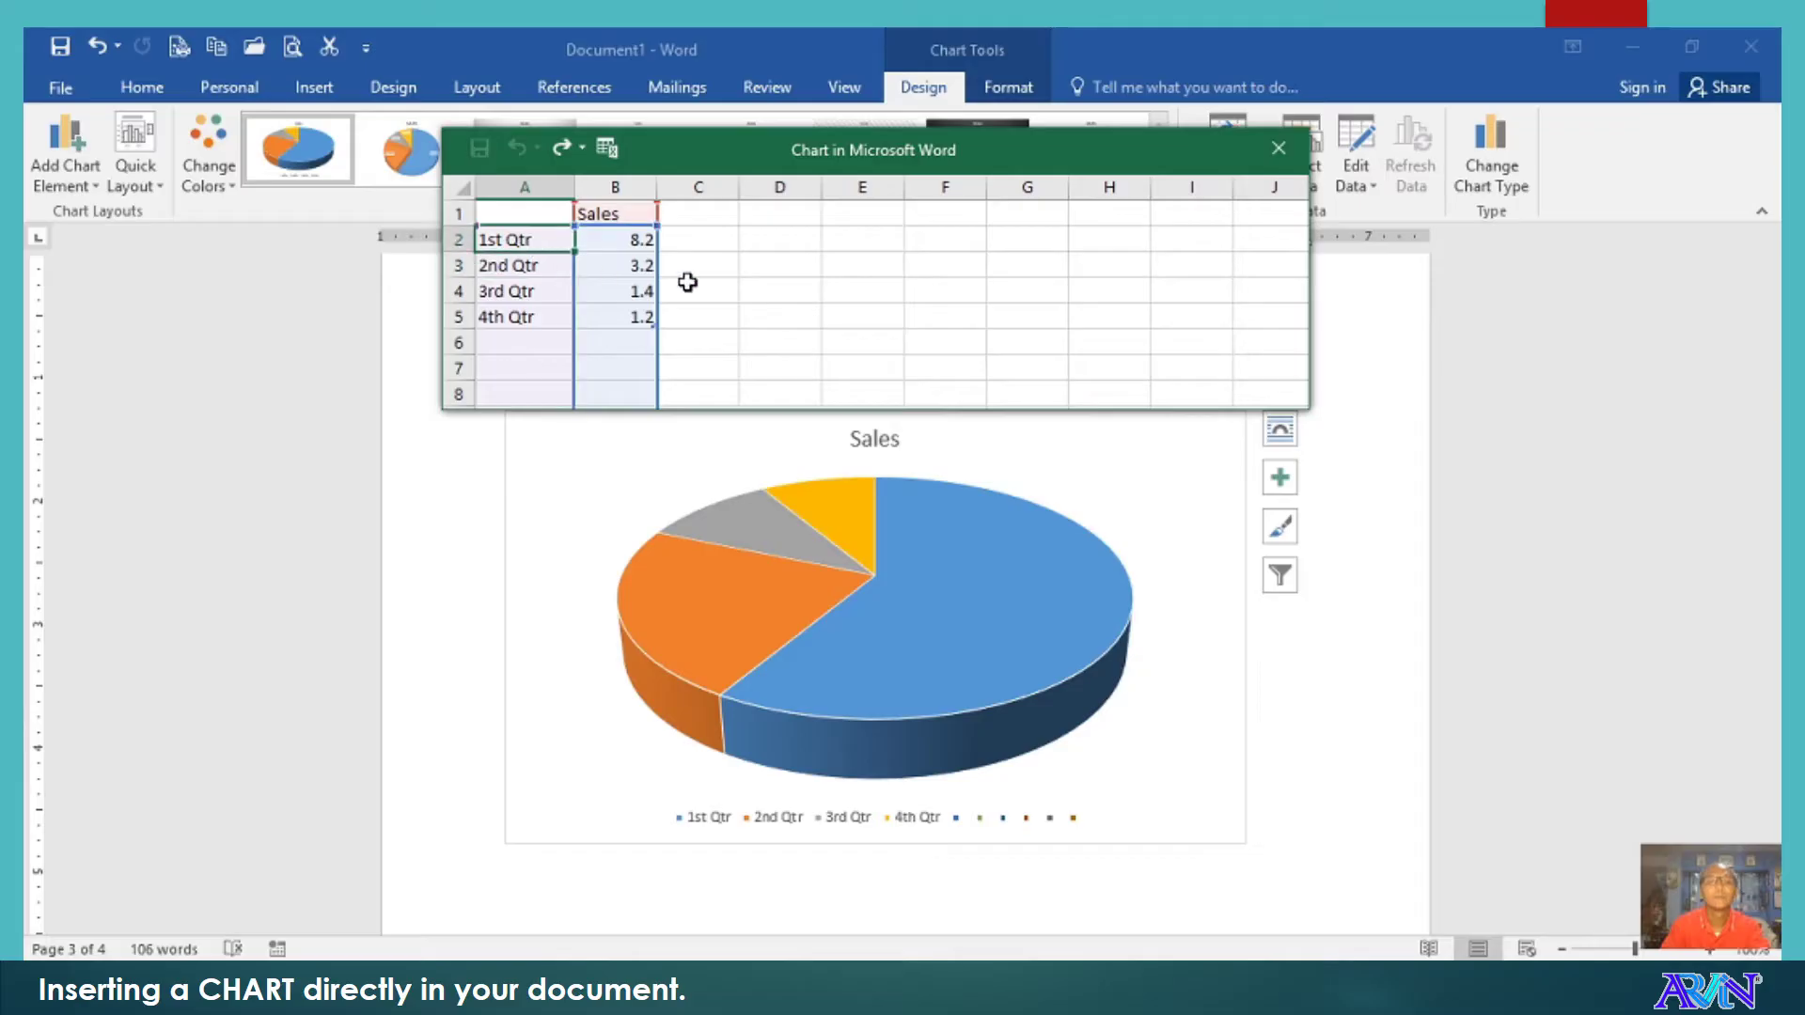
{"action": "type", "text": "Janu"}
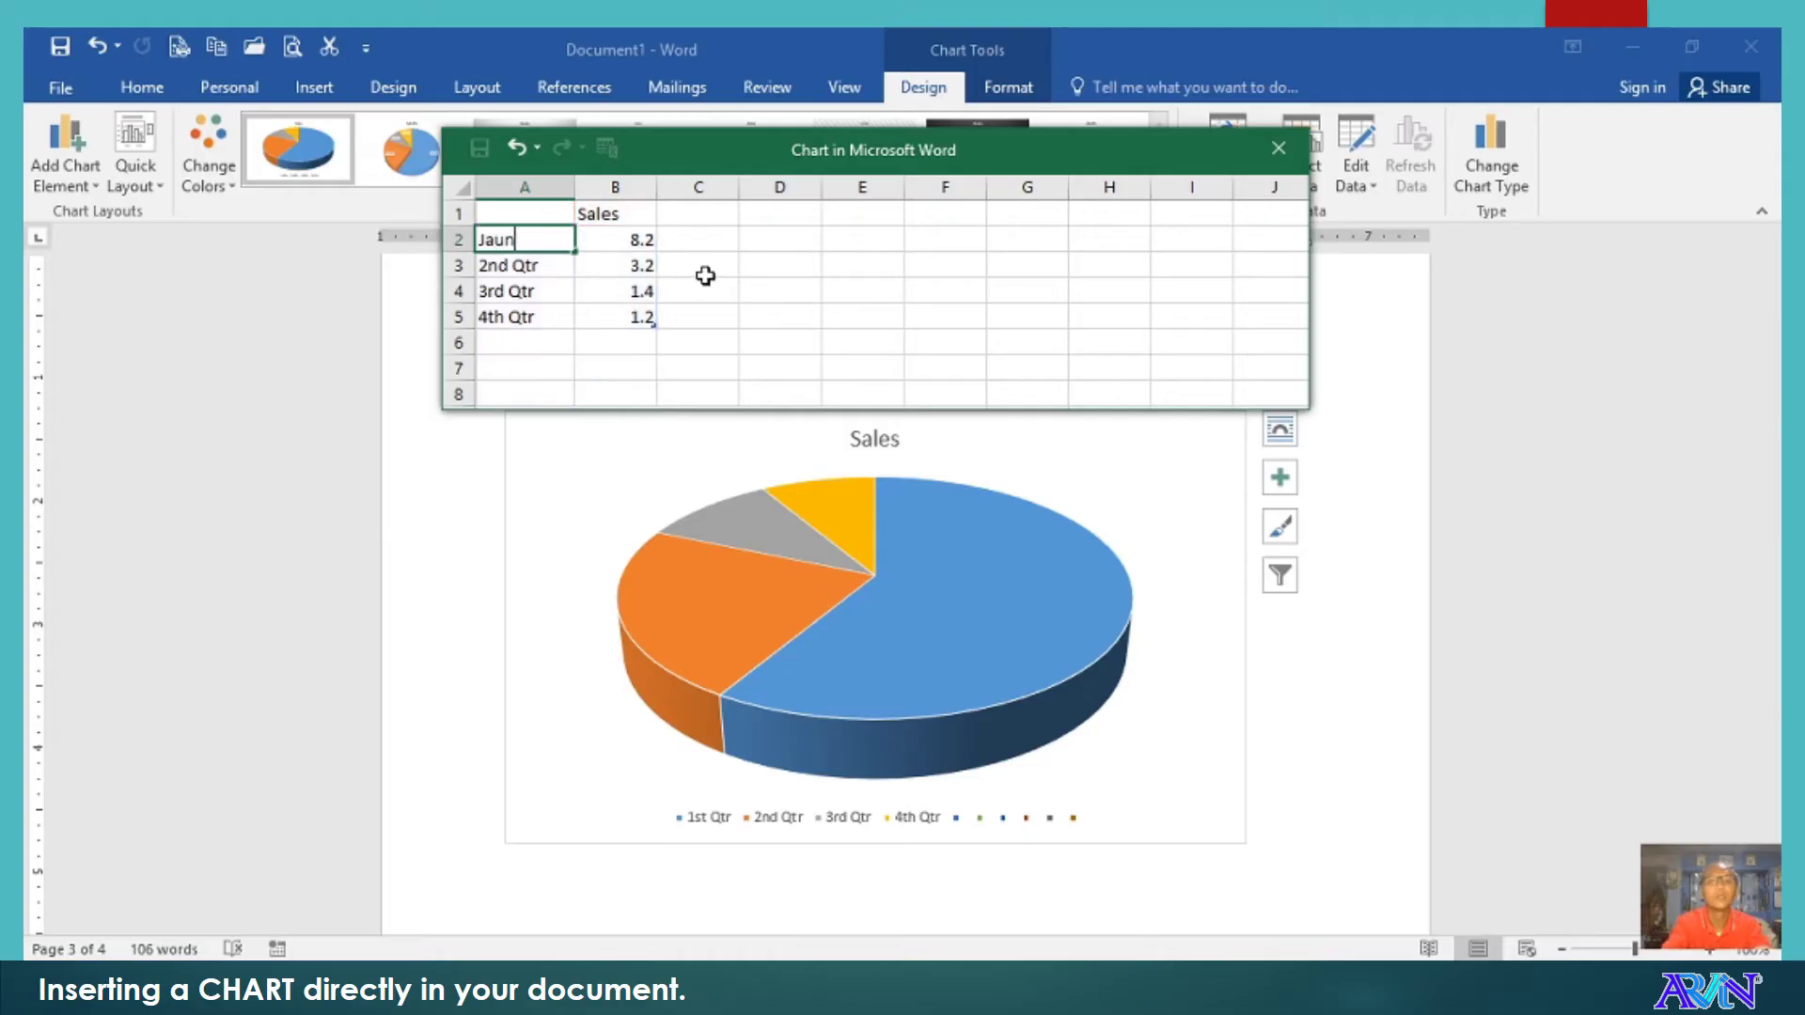
{"action": "key", "text": "BackSpace"}
{"action": "key", "text": "BackSpace"}
{"action": "type", "text": "n"}
{"action": "key", "text": "Return"}
{"action": "type", "text": "Feb"}
{"action": "key", "text": "Return"}
{"action": "type", "text": "Mar"}
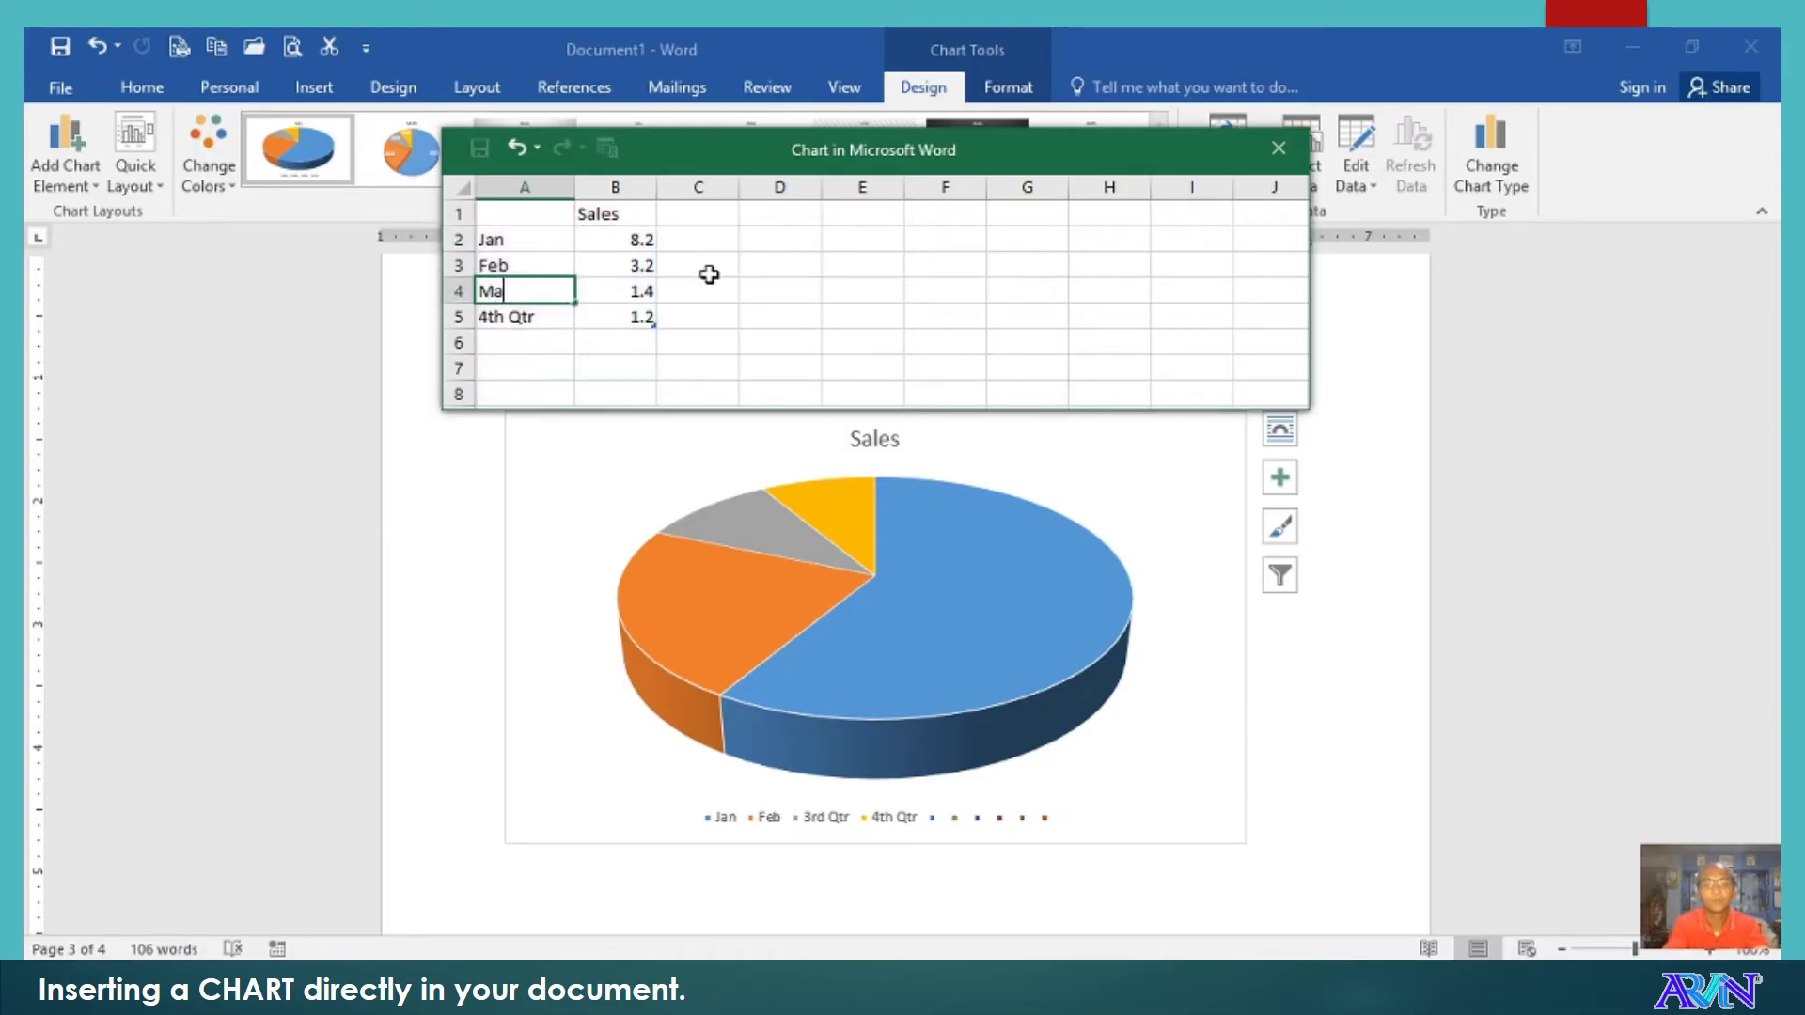
{"action": "key", "text": "Return"}
Label cells A5–A7 as Apr, May and Jun.
{"action": "type", "text": "Apr"}
{"action": "key", "text": "Return"}
{"action": "type", "text": "May"}
{"action": "key", "text": "Return"}
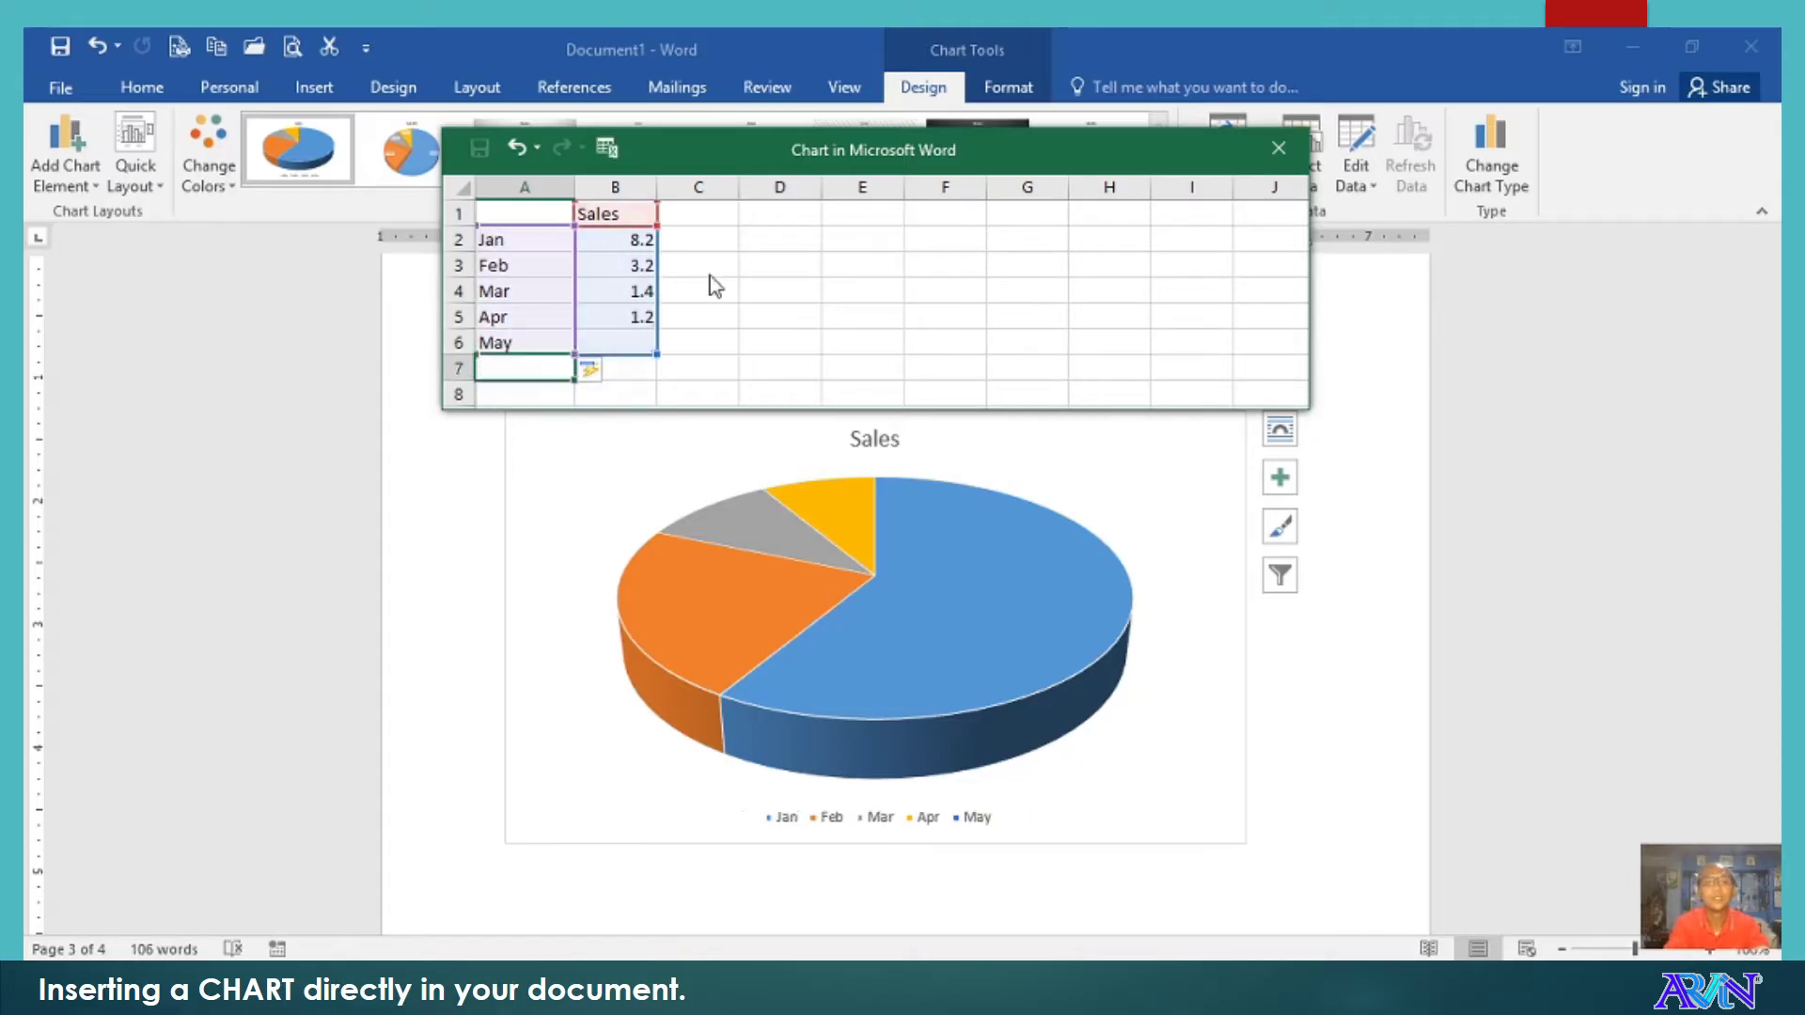
{"action": "type", "text": "Jan"}
{"action": "key", "text": "BackSpace"}
{"action": "key", "text": "BackSpace"}
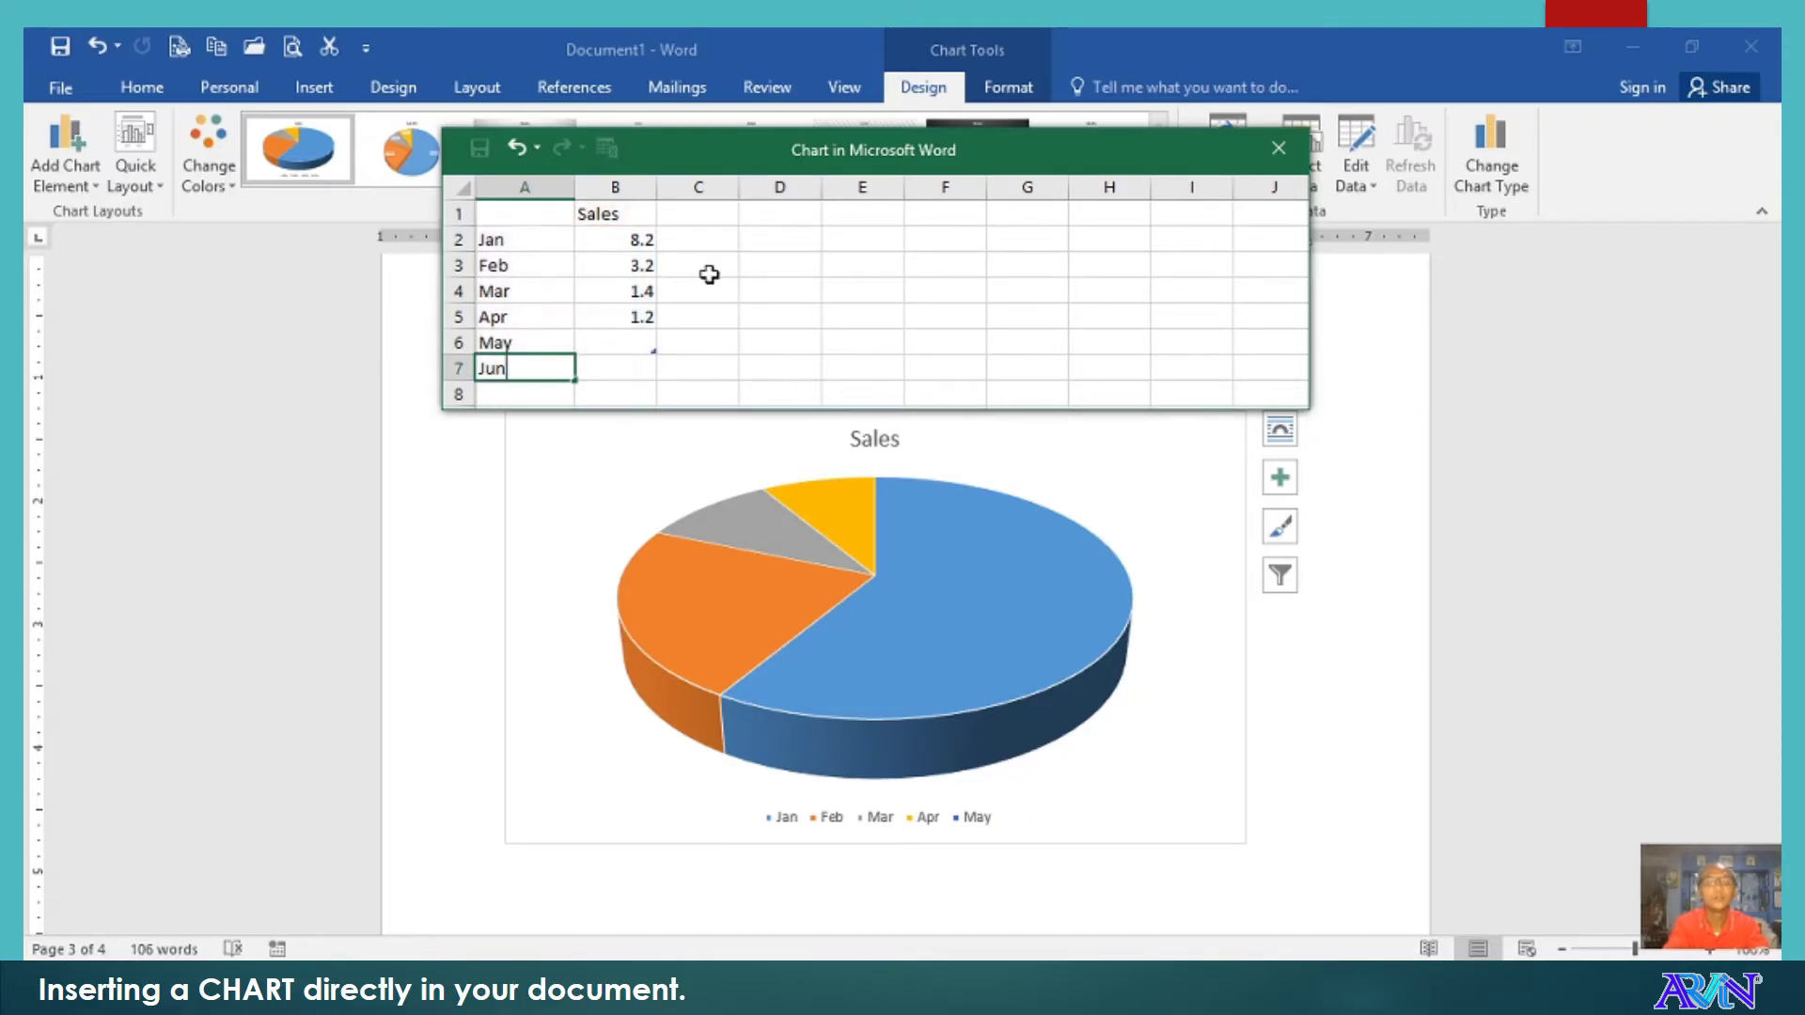
{"action": "type", "text": "un"}
{"action": "key", "text": "Return"}
{"action": "key", "text": "Up"}
{"action": "key", "text": "Up"}
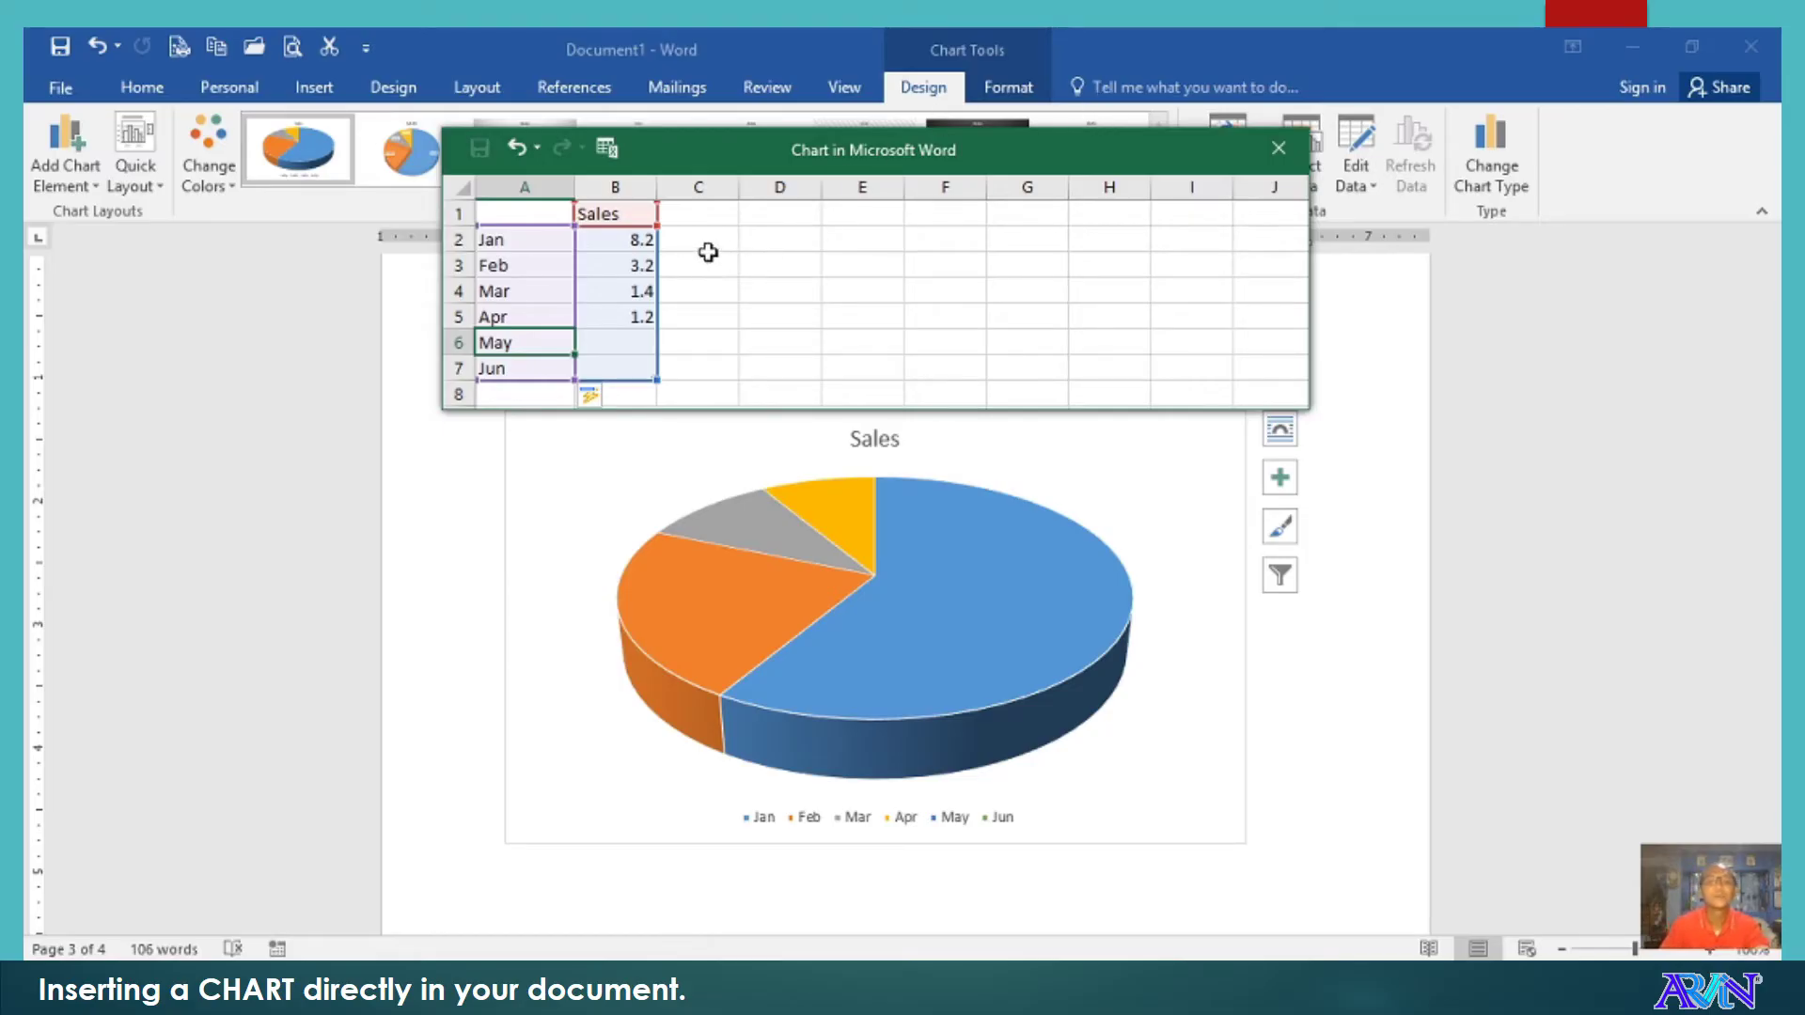
Enter Sales figures 79000 for Feb and 150000 for Mar in column B.
{"action": "left_click", "coordinate": [643, 241]}
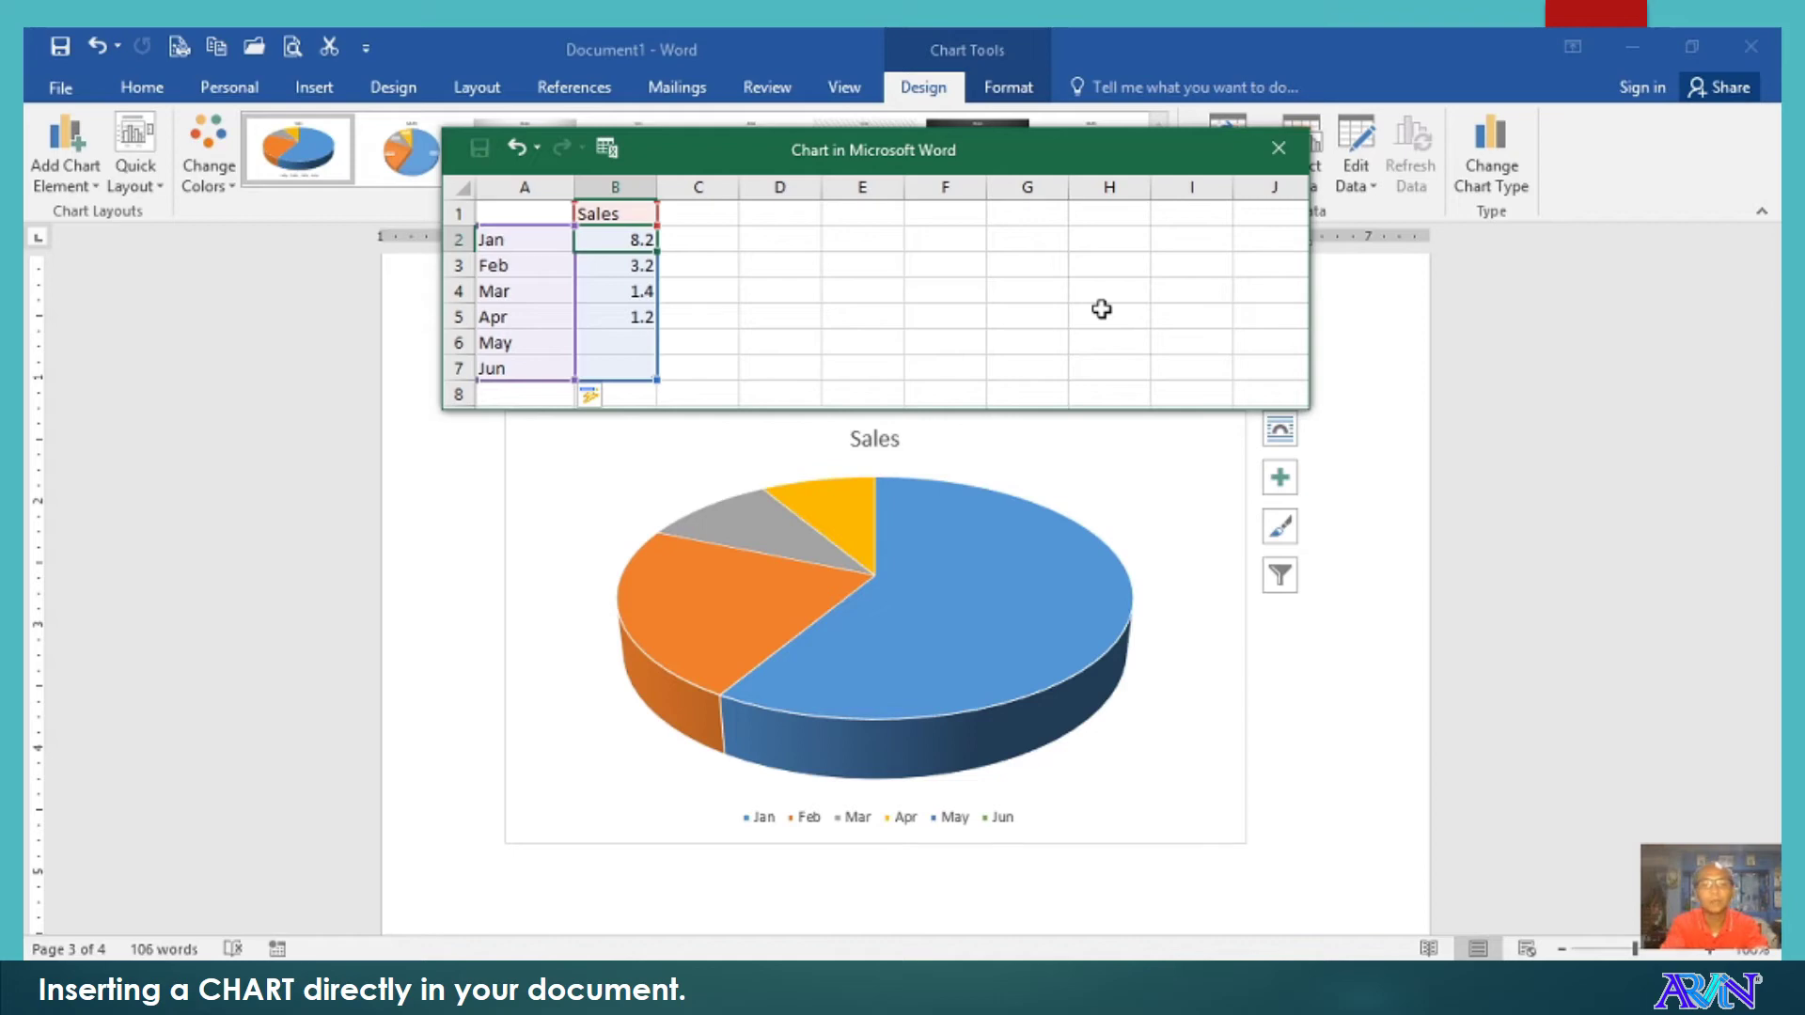
{"action": "type", "text": "10000"}
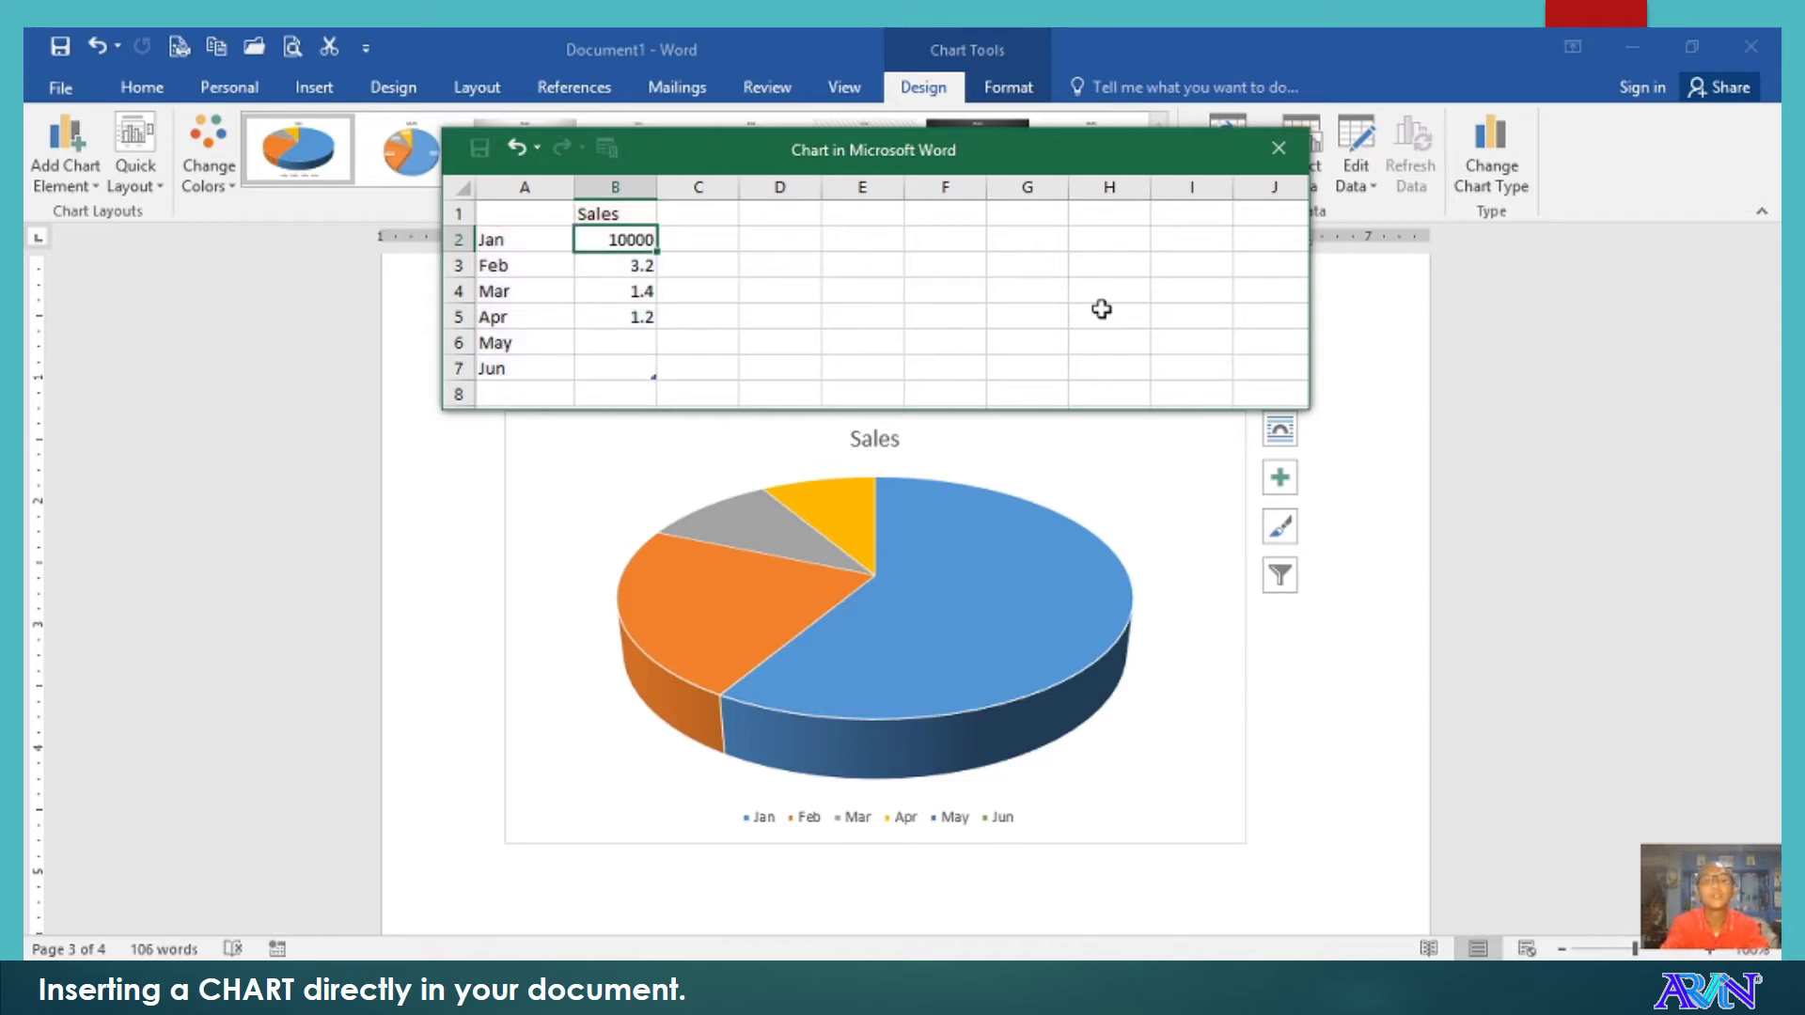
{"action": "key", "text": "Return"}
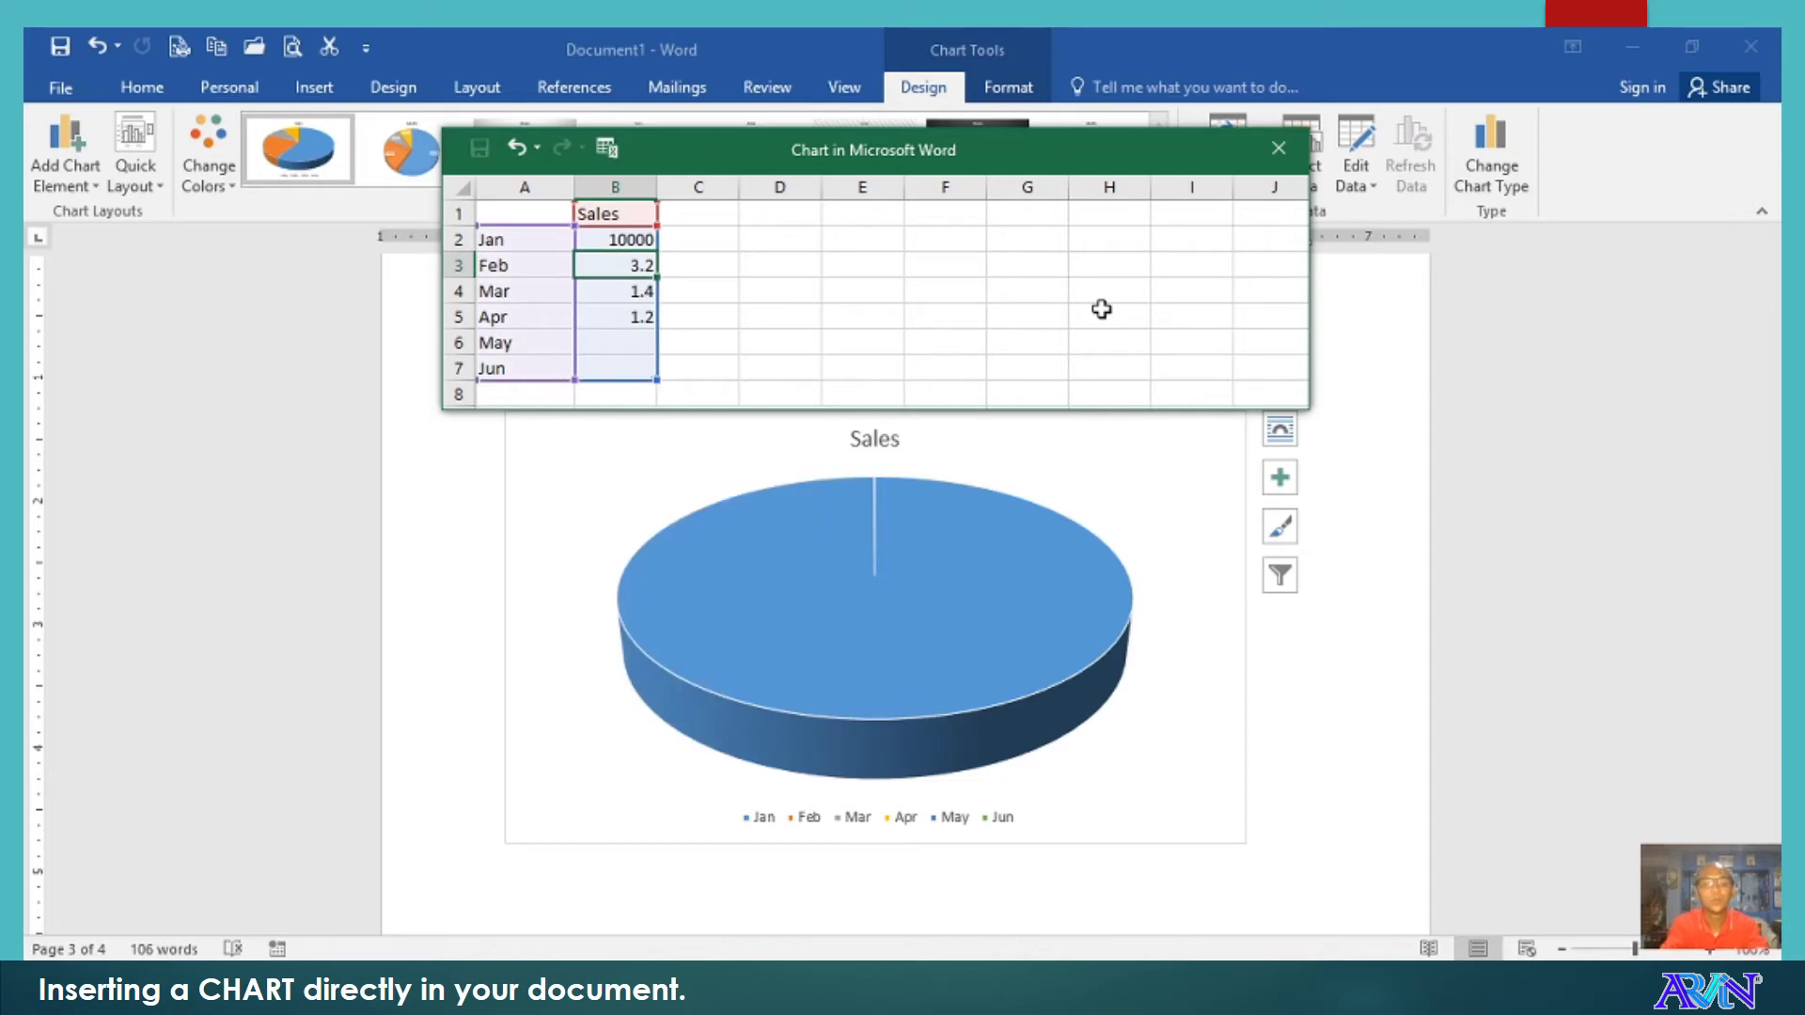
{"action": "type", "text": "79000"}
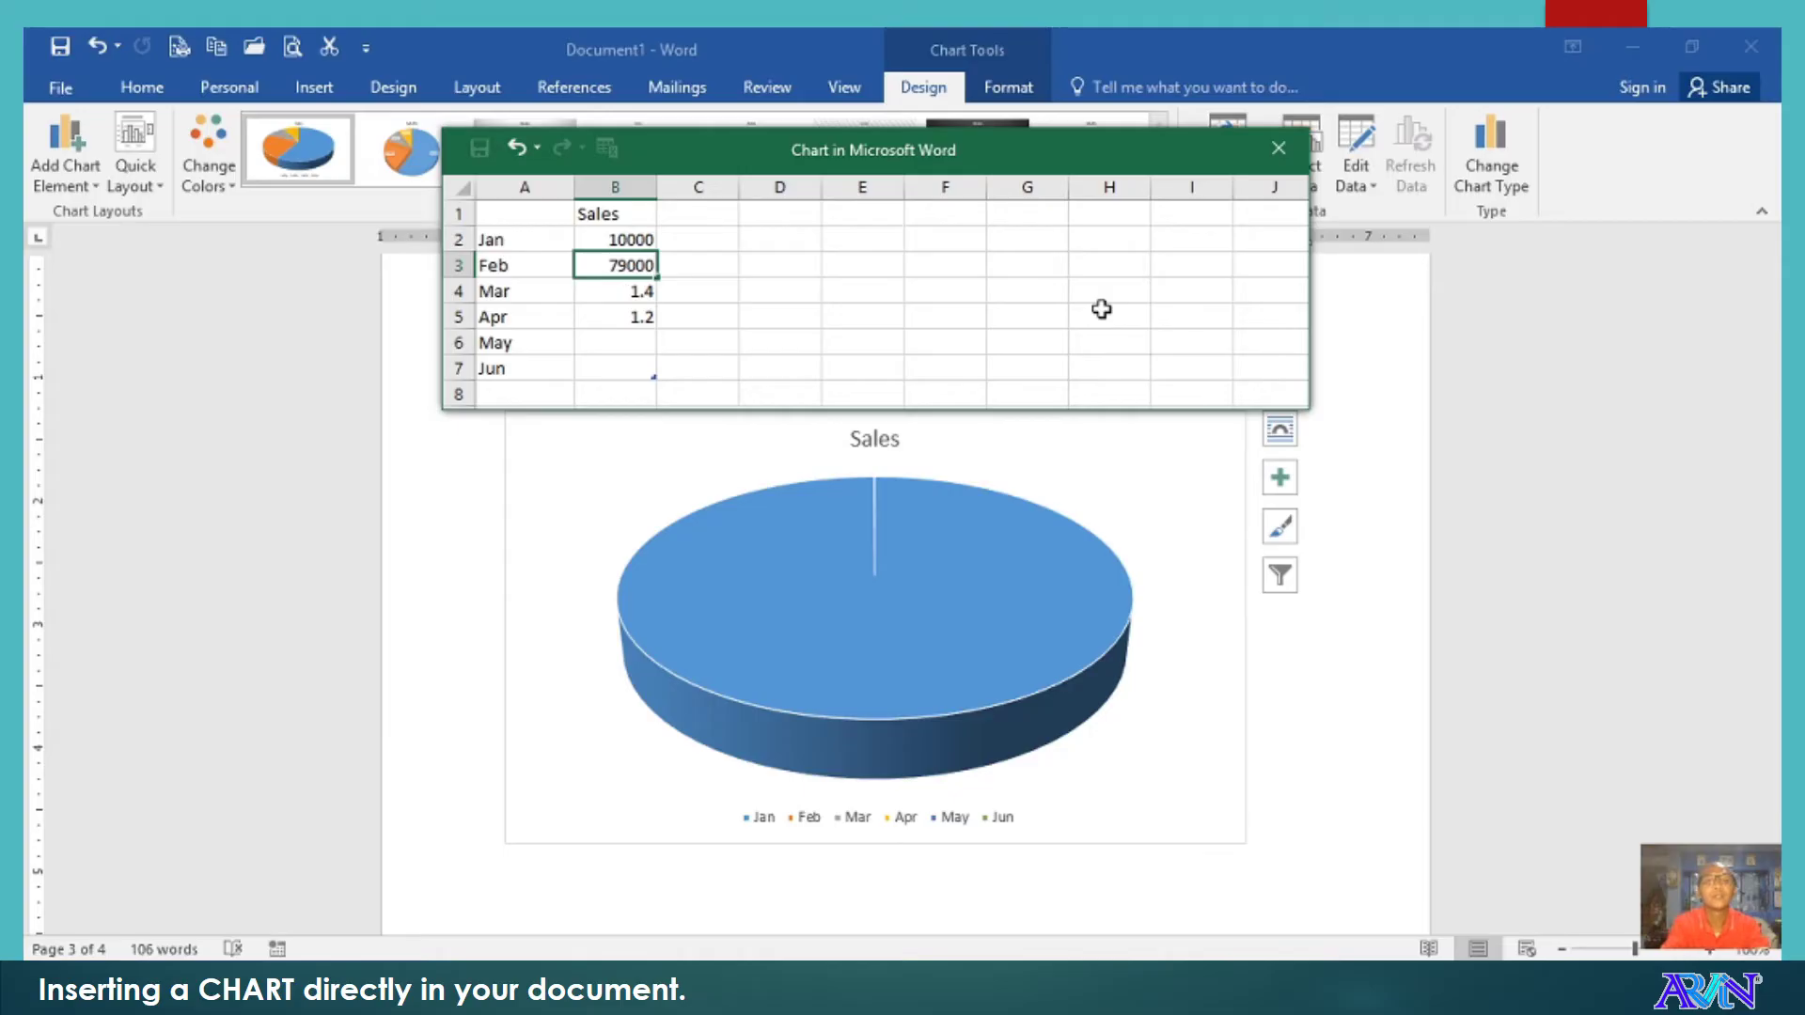
{"action": "key", "text": "Return"}
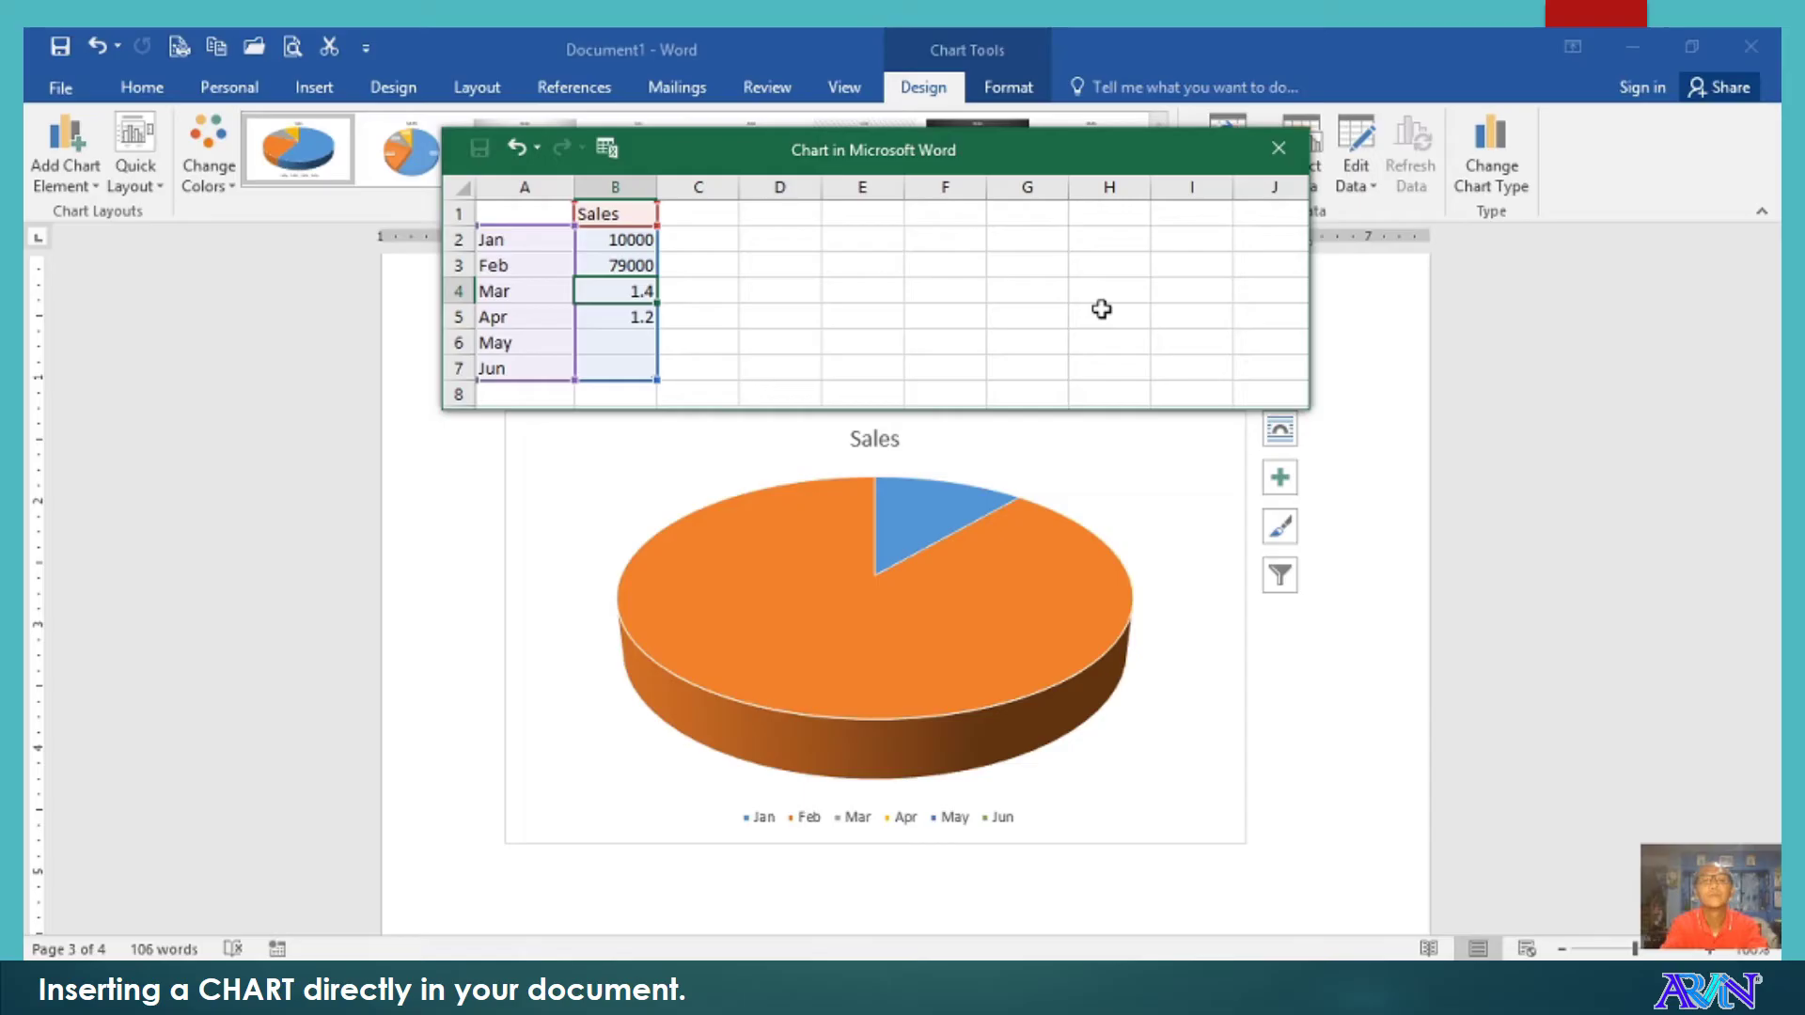
{"action": "key", "text": "Up"}
{"action": "key", "text": "Up"}
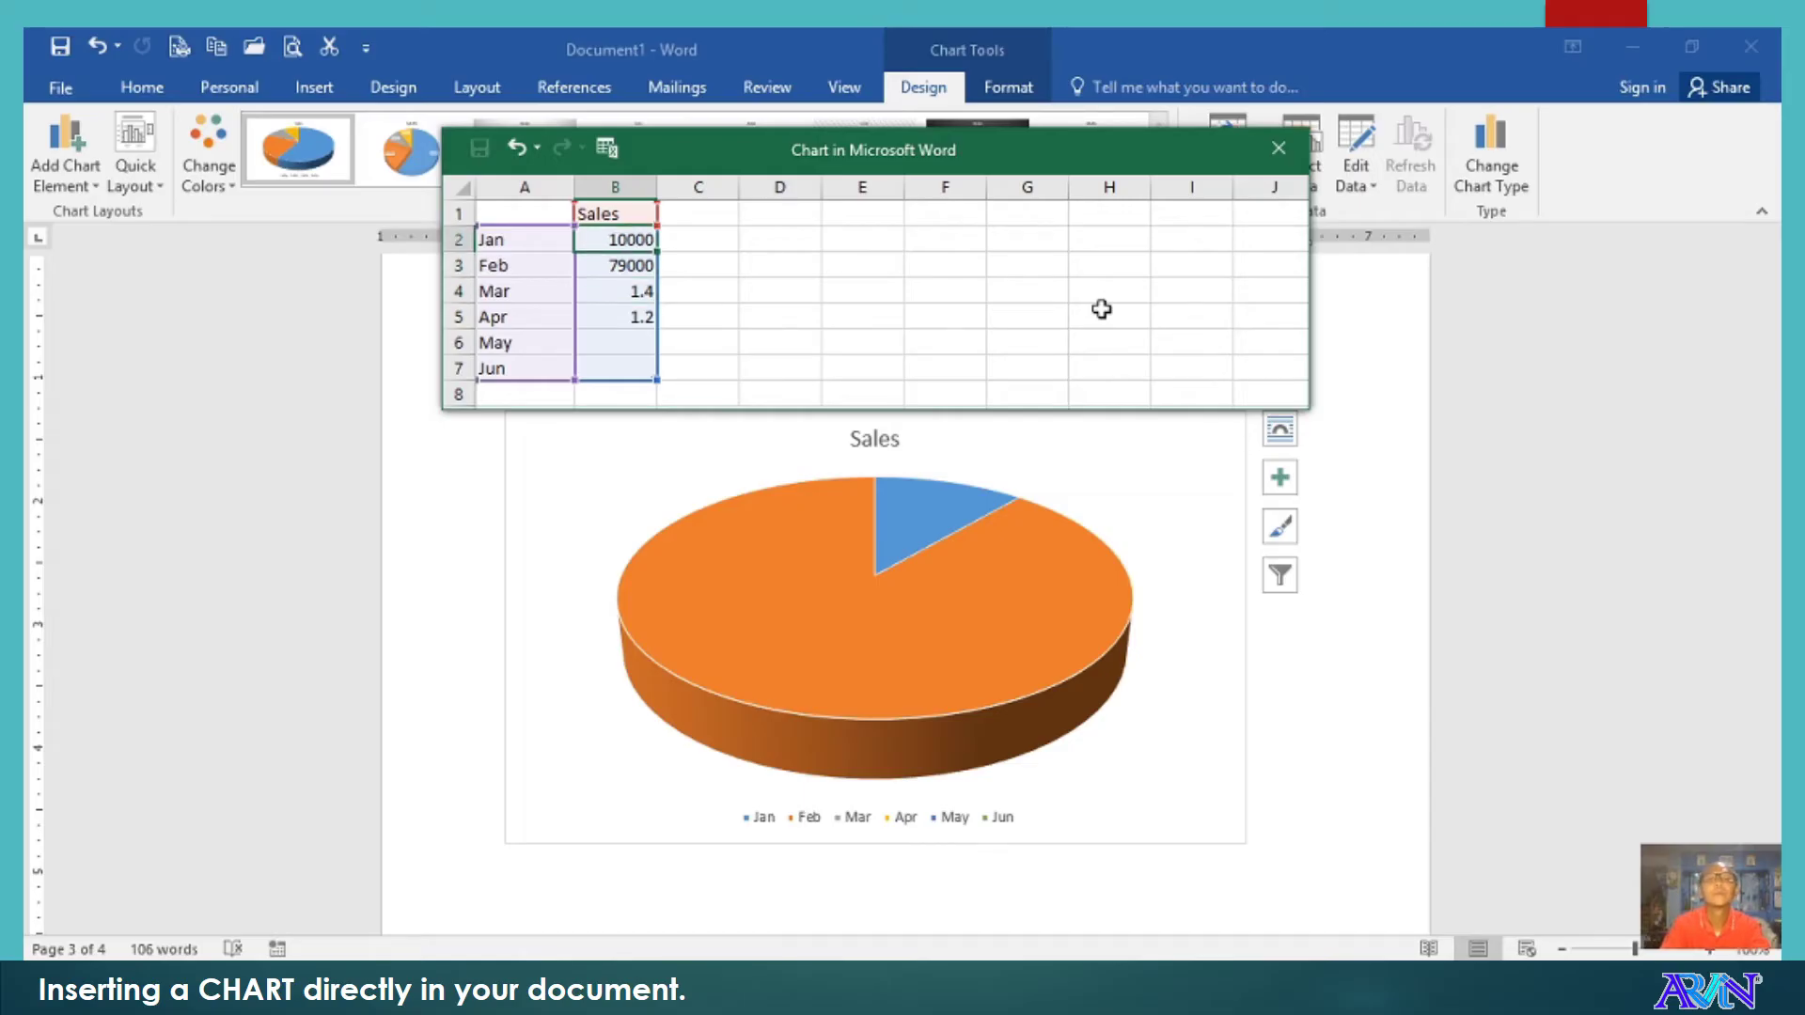
{"action": "key", "text": "F2"}
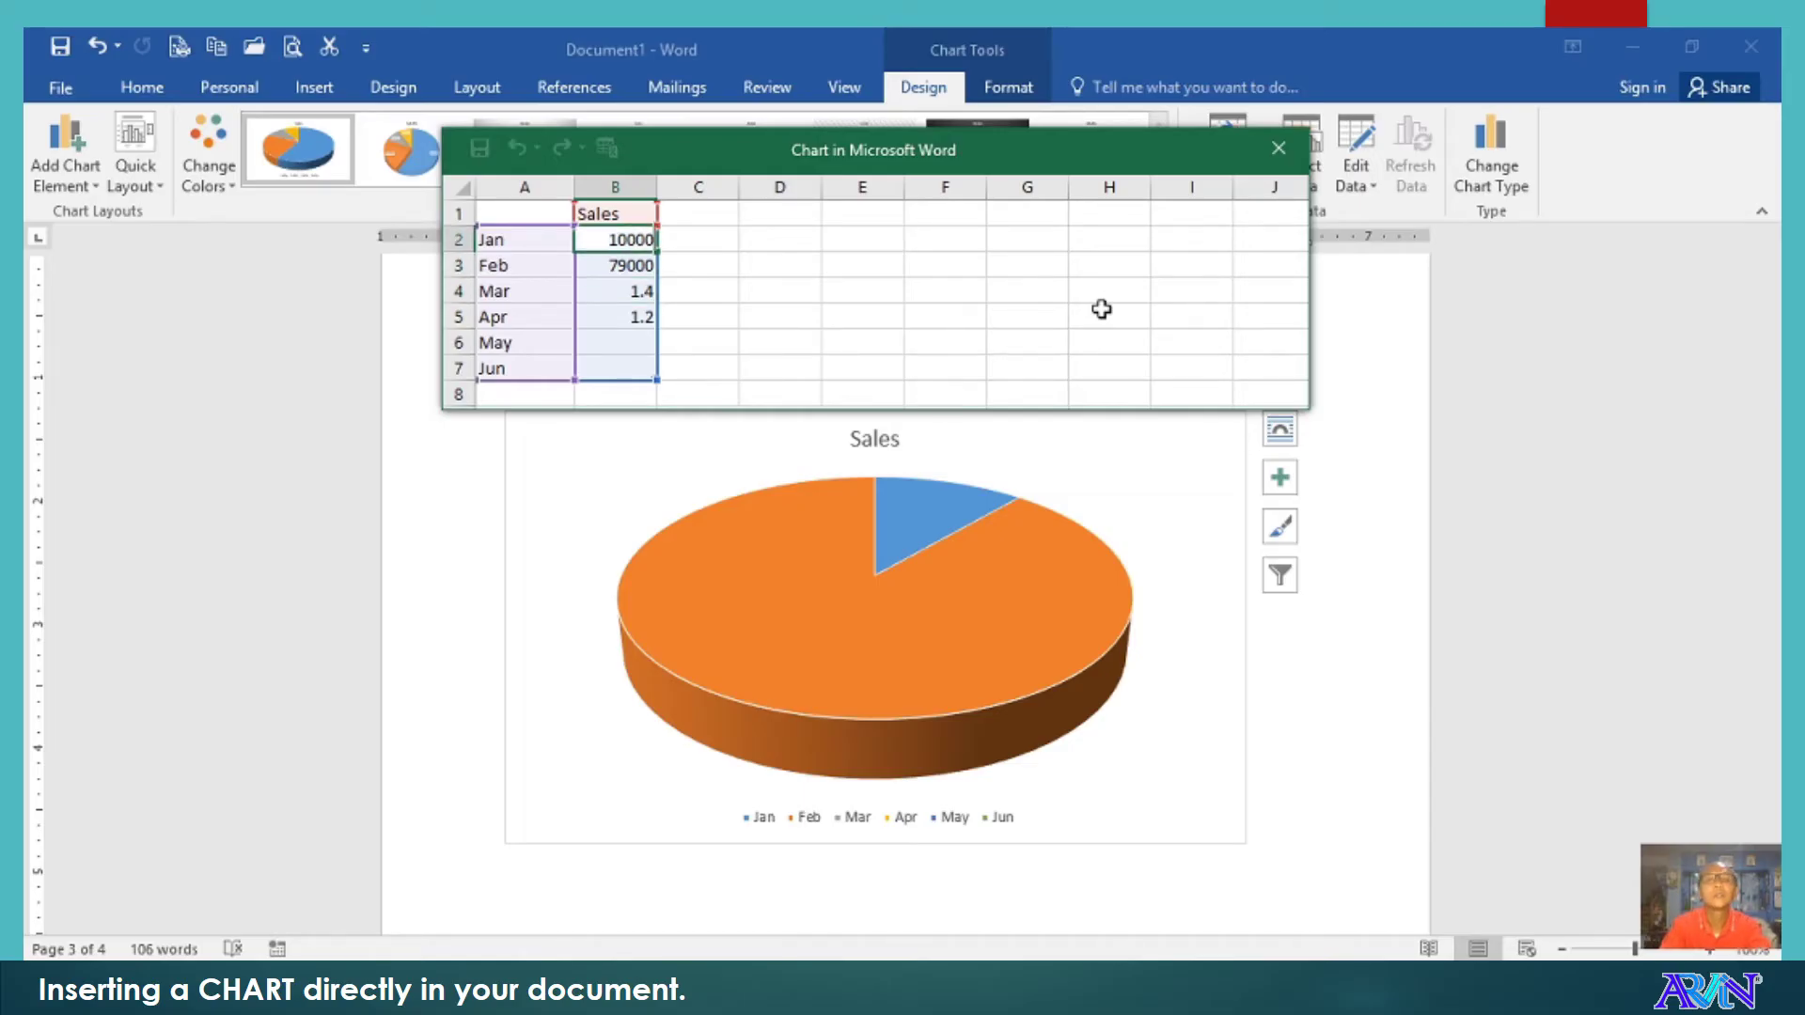
{"action": "key", "text": "Return"}
{"action": "key", "text": "Down"}
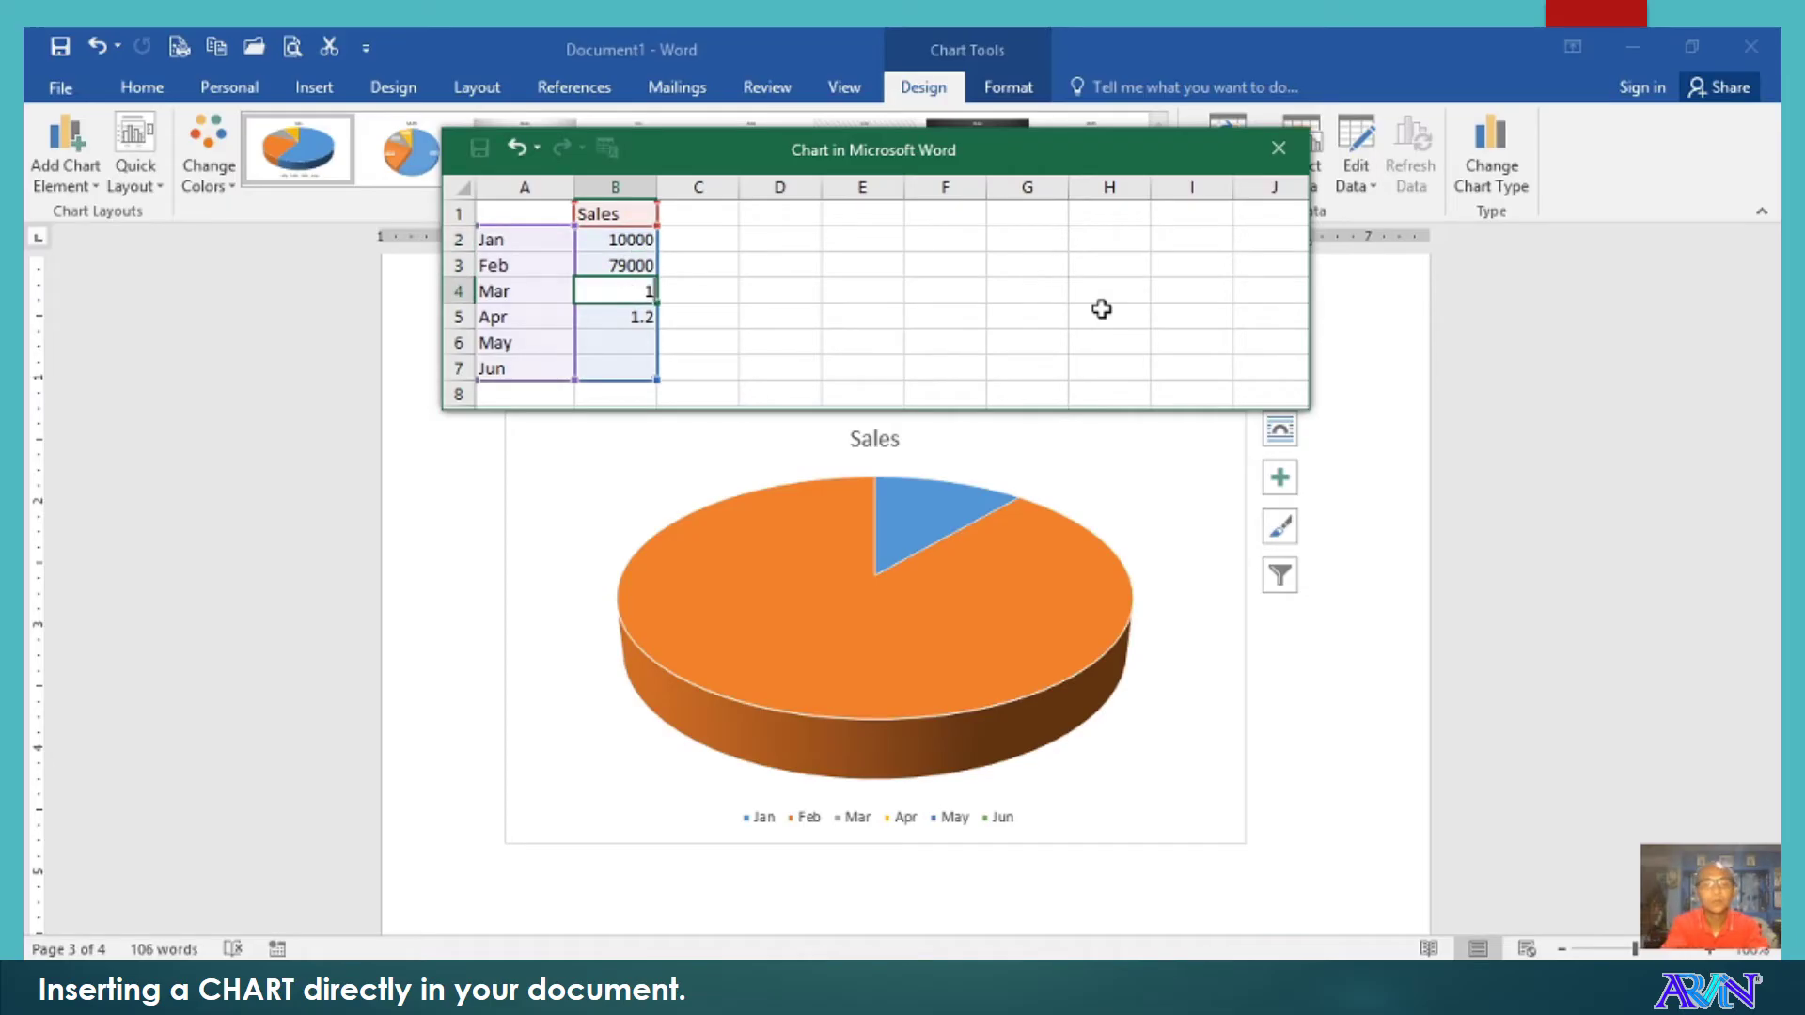
{"action": "type", "text": "150000"}
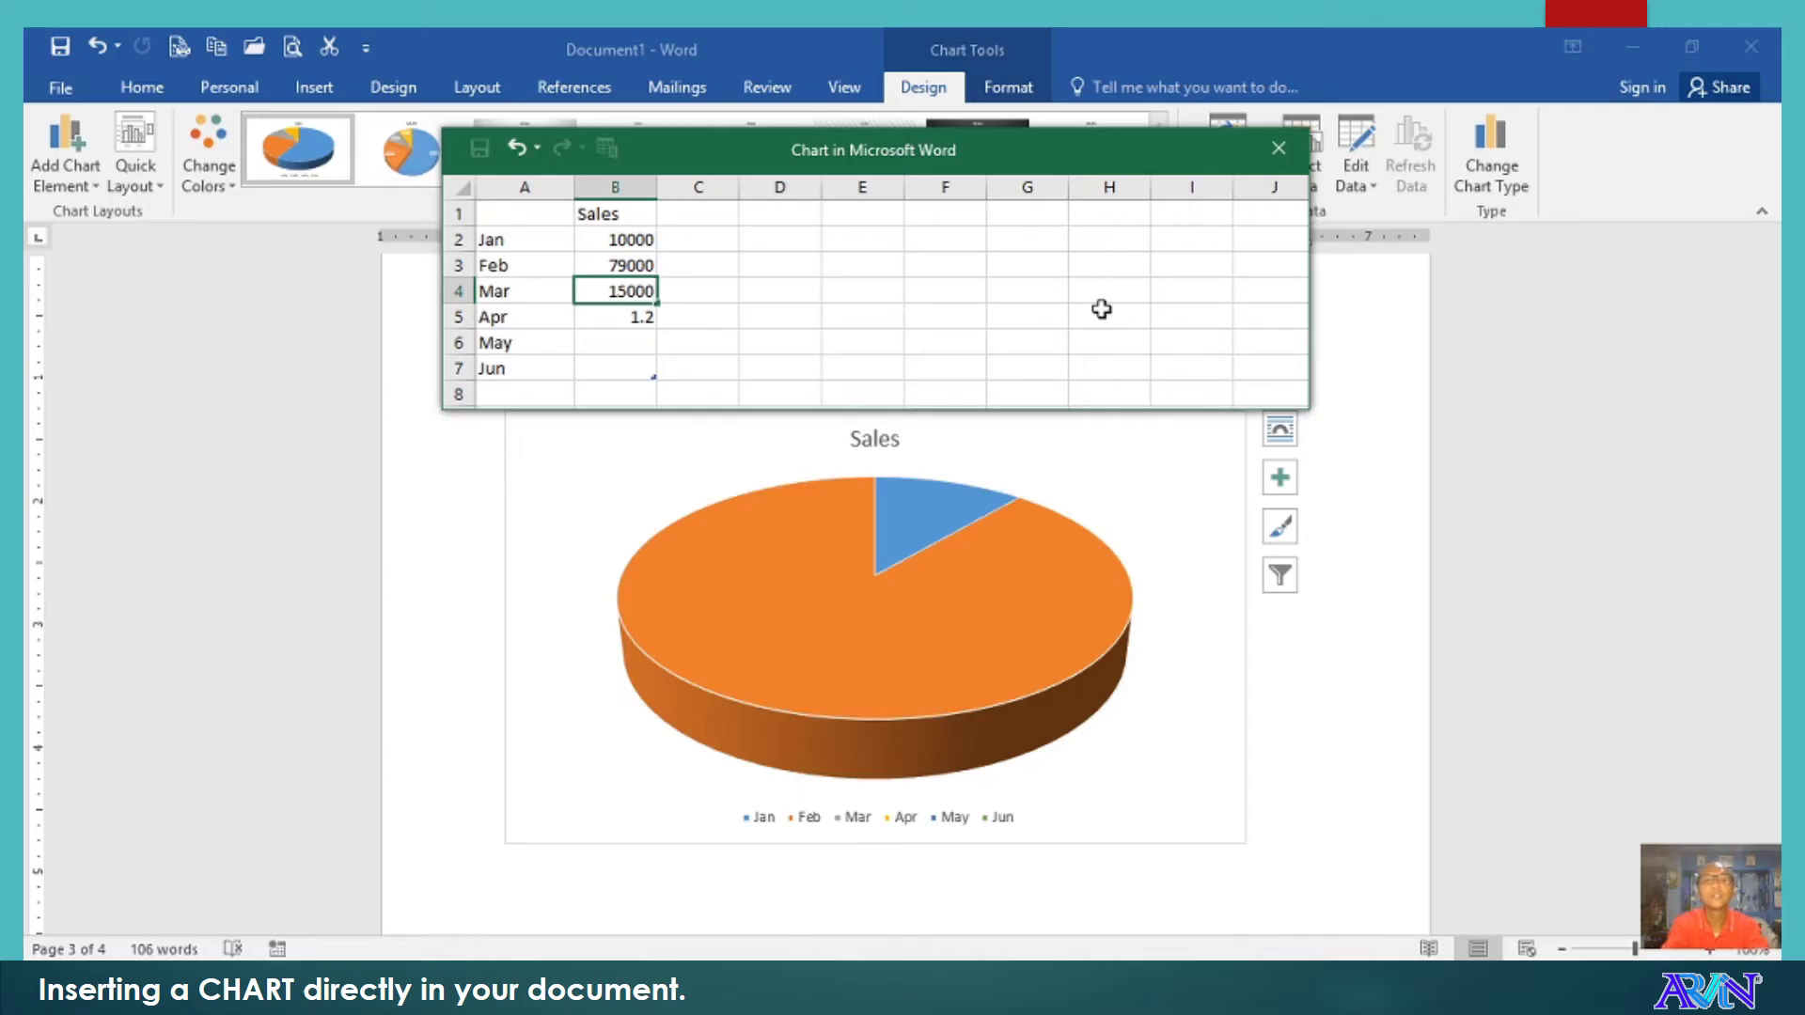
{"action": "key", "text": "Return"}
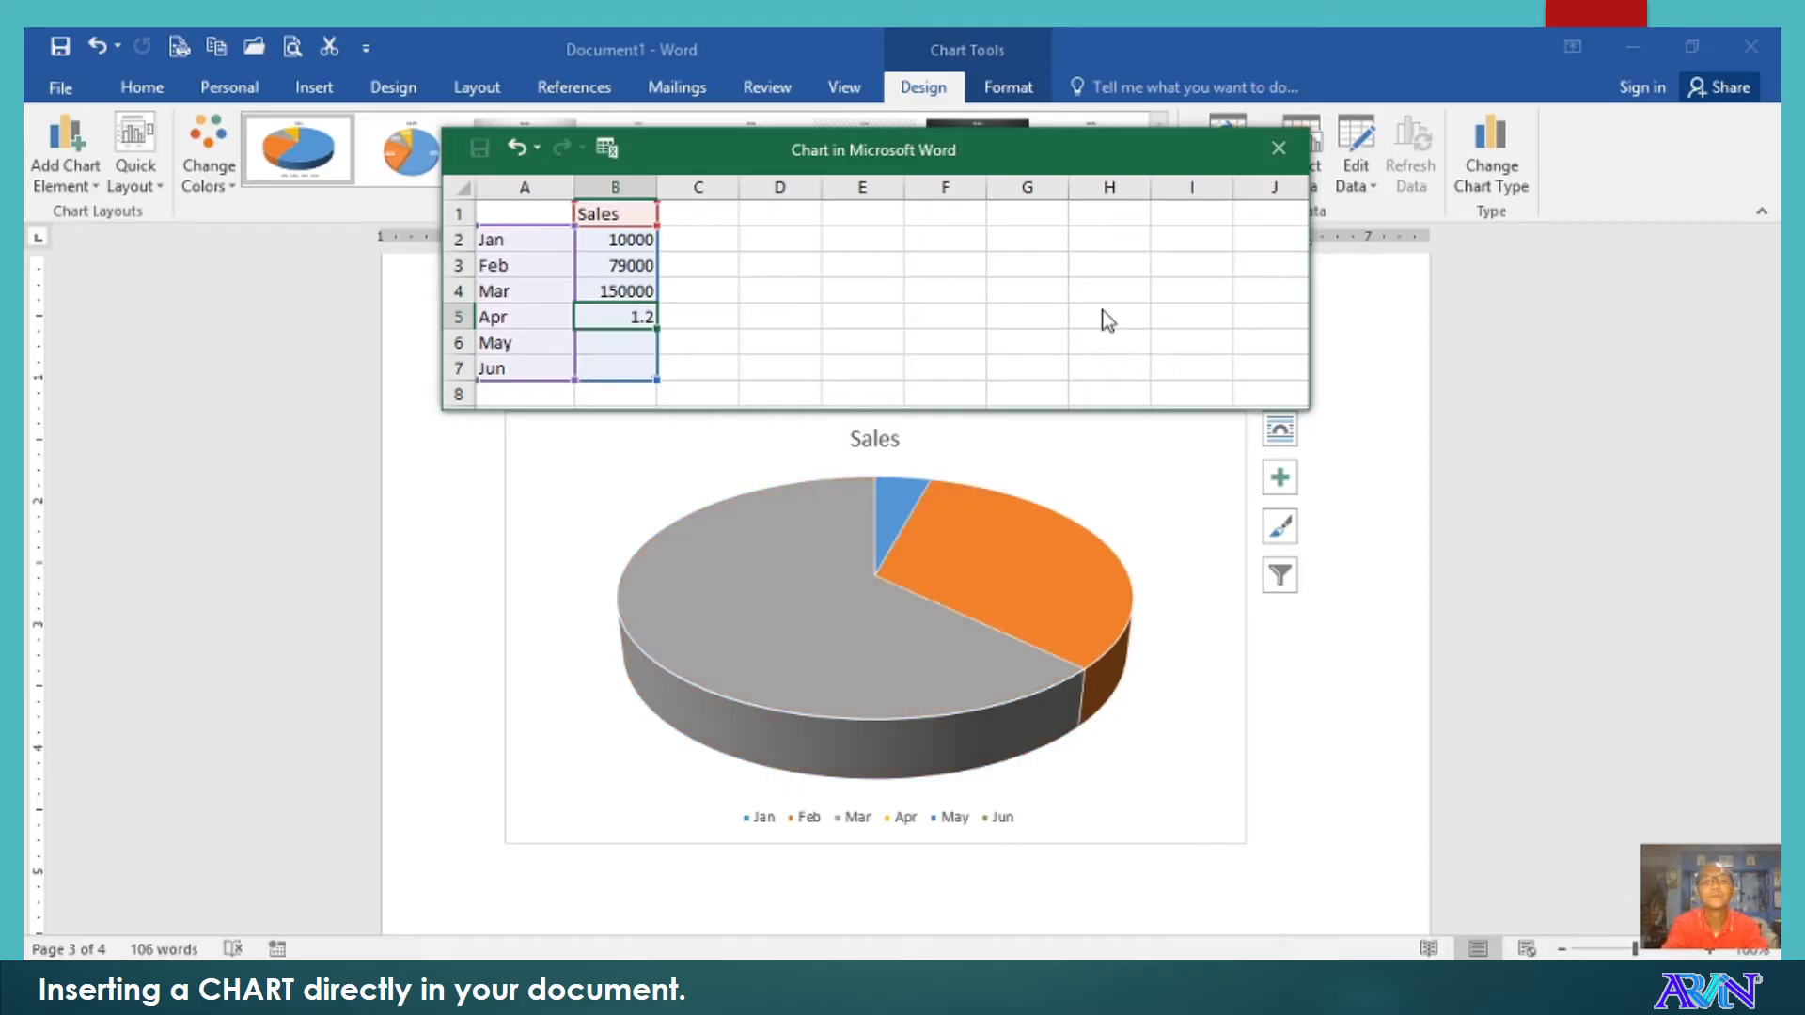
Set Jan to 100000, Apr 90000, May 87000, Jun 250000, then close the data sheet.
{"action": "key", "text": "Up"}
{"action": "key", "text": "Up"}
{"action": "key", "text": "Up"}
{"action": "type", "text": "10000"}
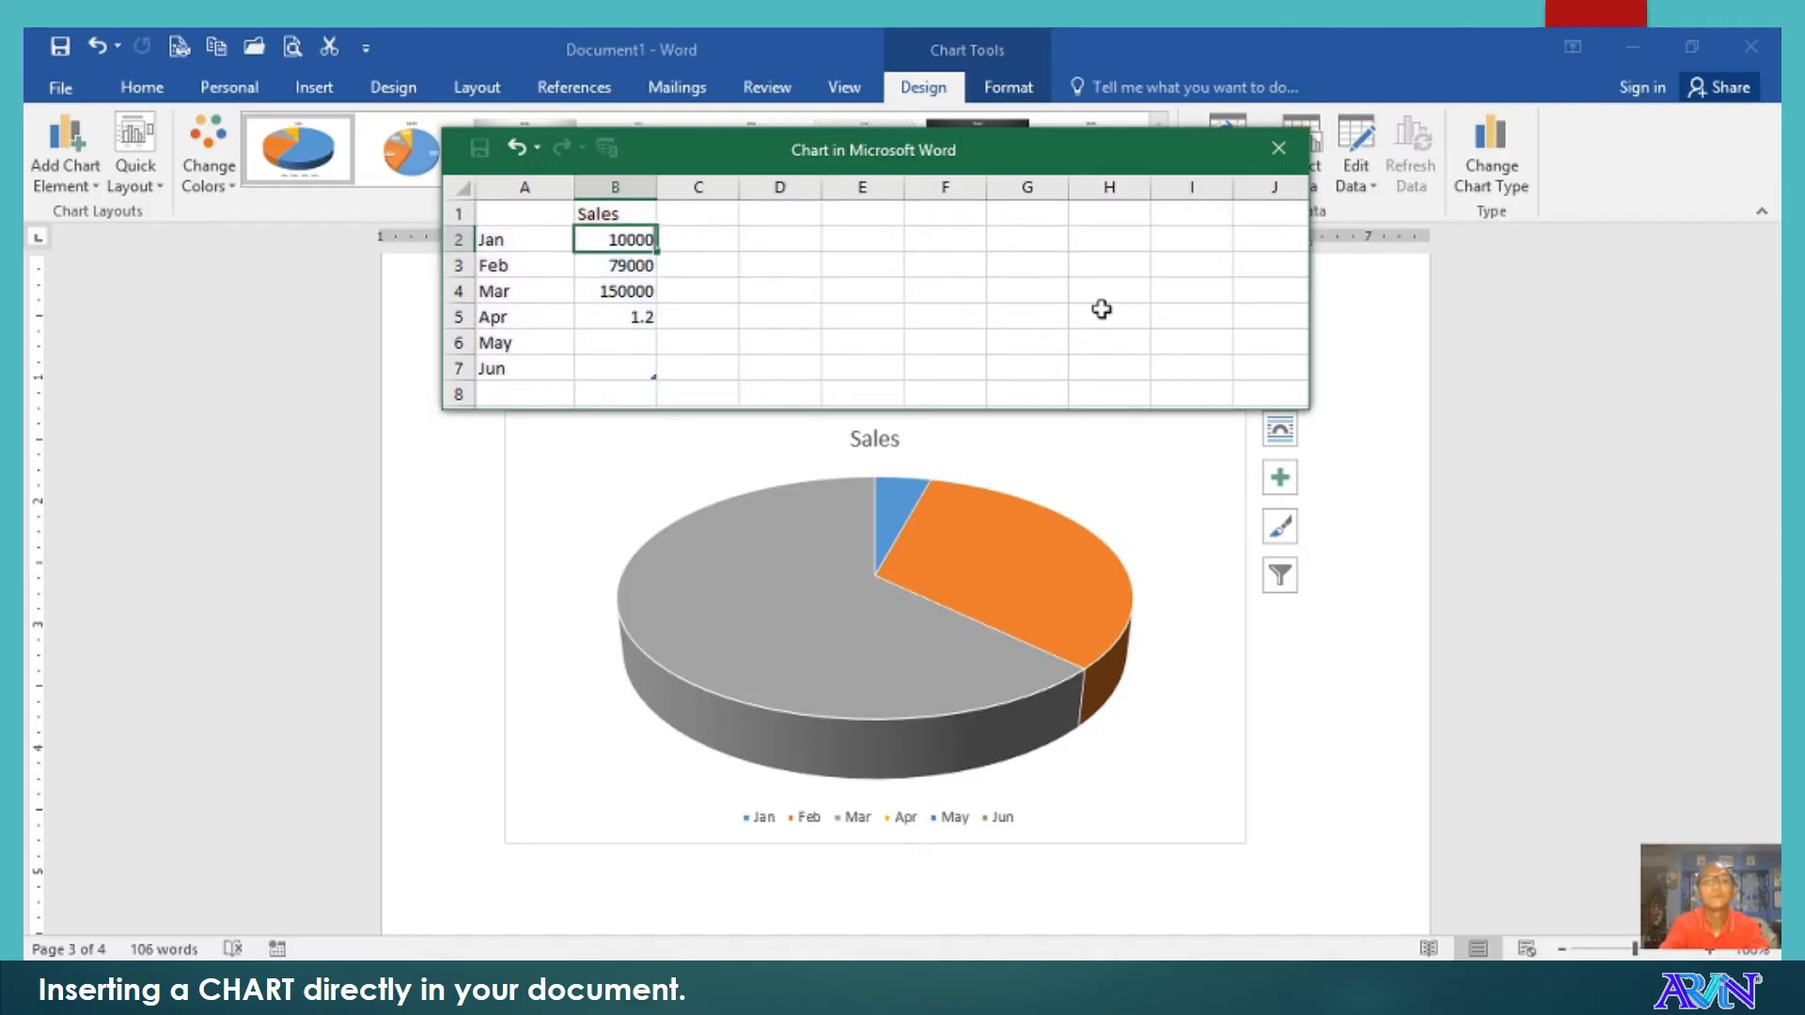
{"action": "type", "text": "0"}
{"action": "key", "text": "Return"}
{"action": "key", "text": "Down"}
{"action": "key", "text": "Down"}
{"action": "key", "text": "Down"}
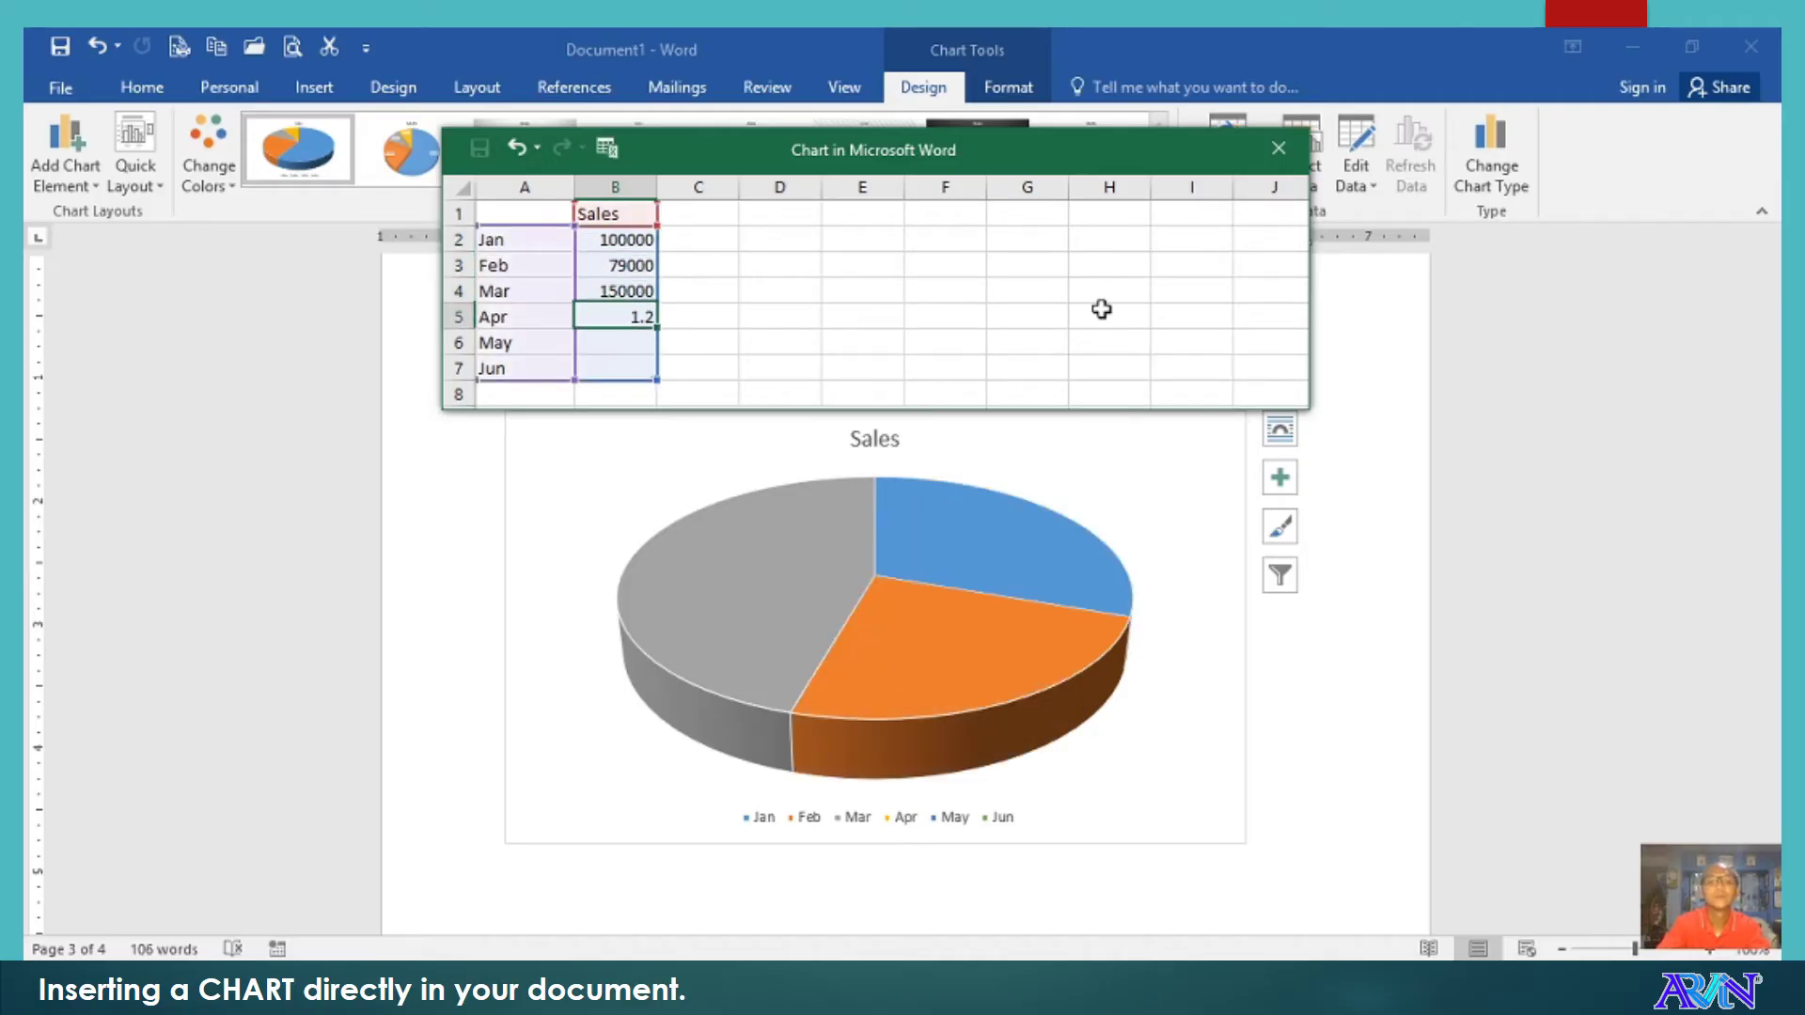
{"action": "key", "text": "Up"}
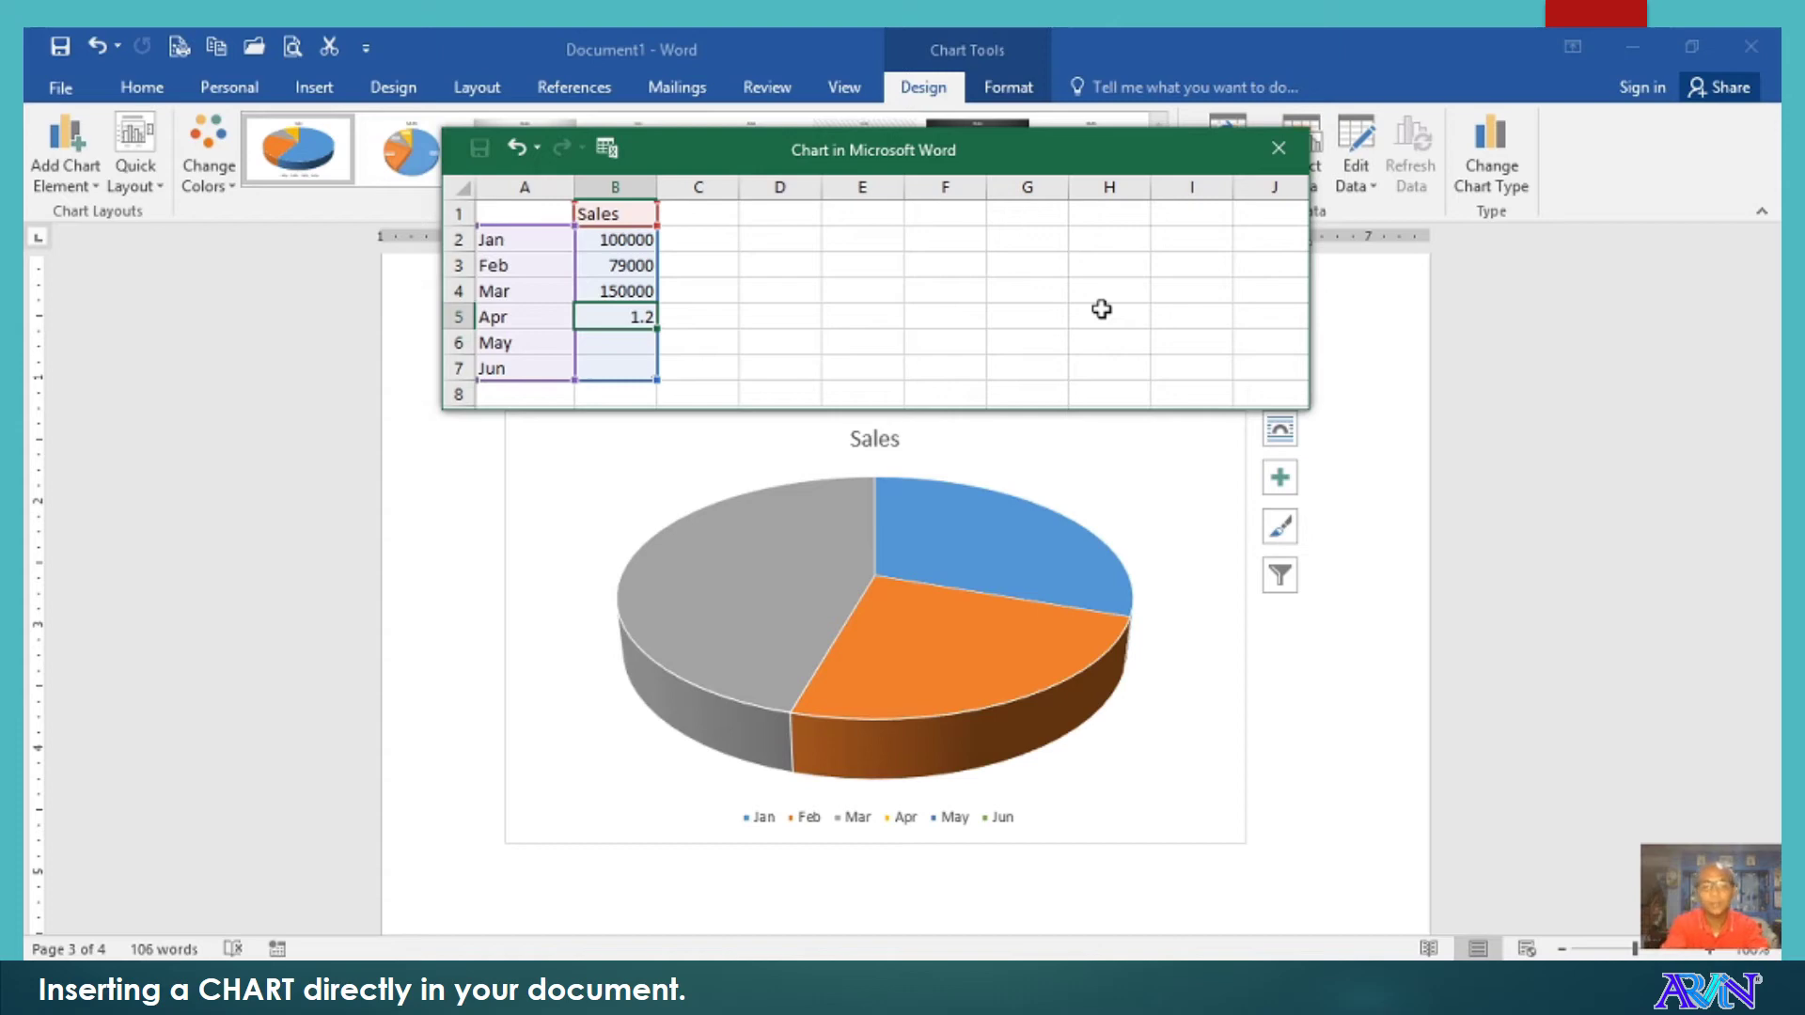
{"action": "type", "text": "90000"}
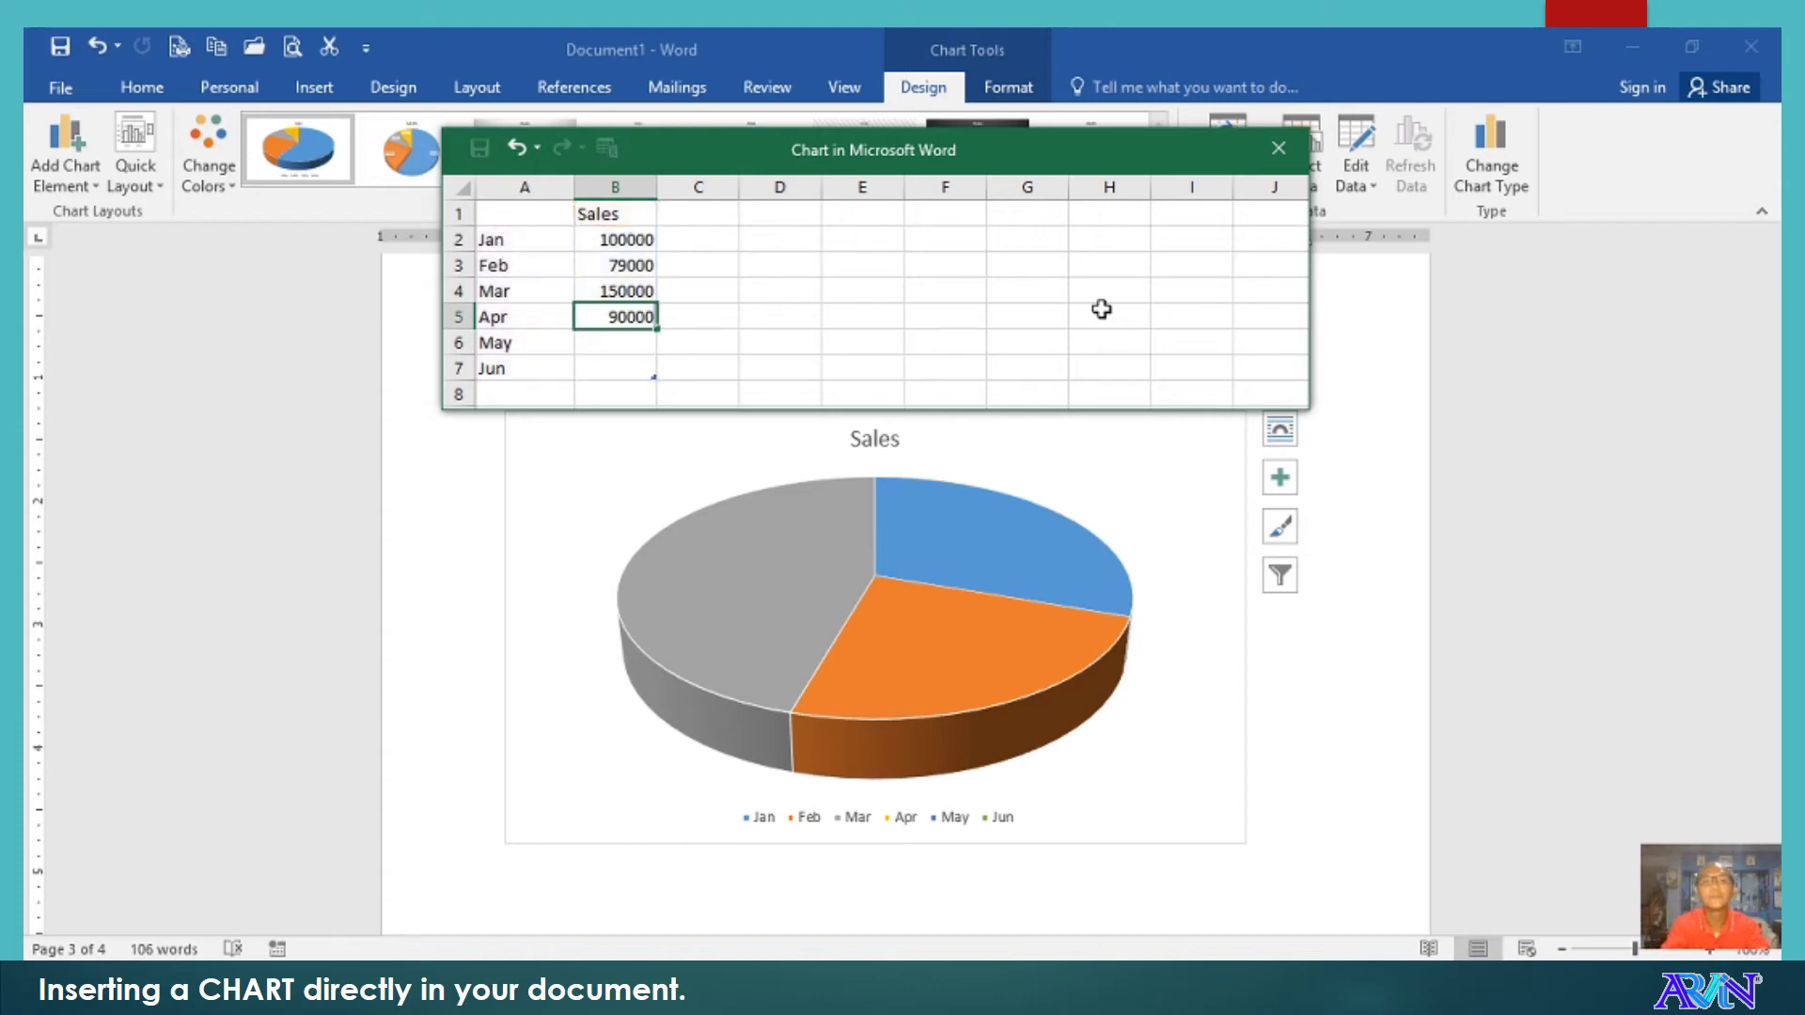
{"action": "key", "text": "Return"}
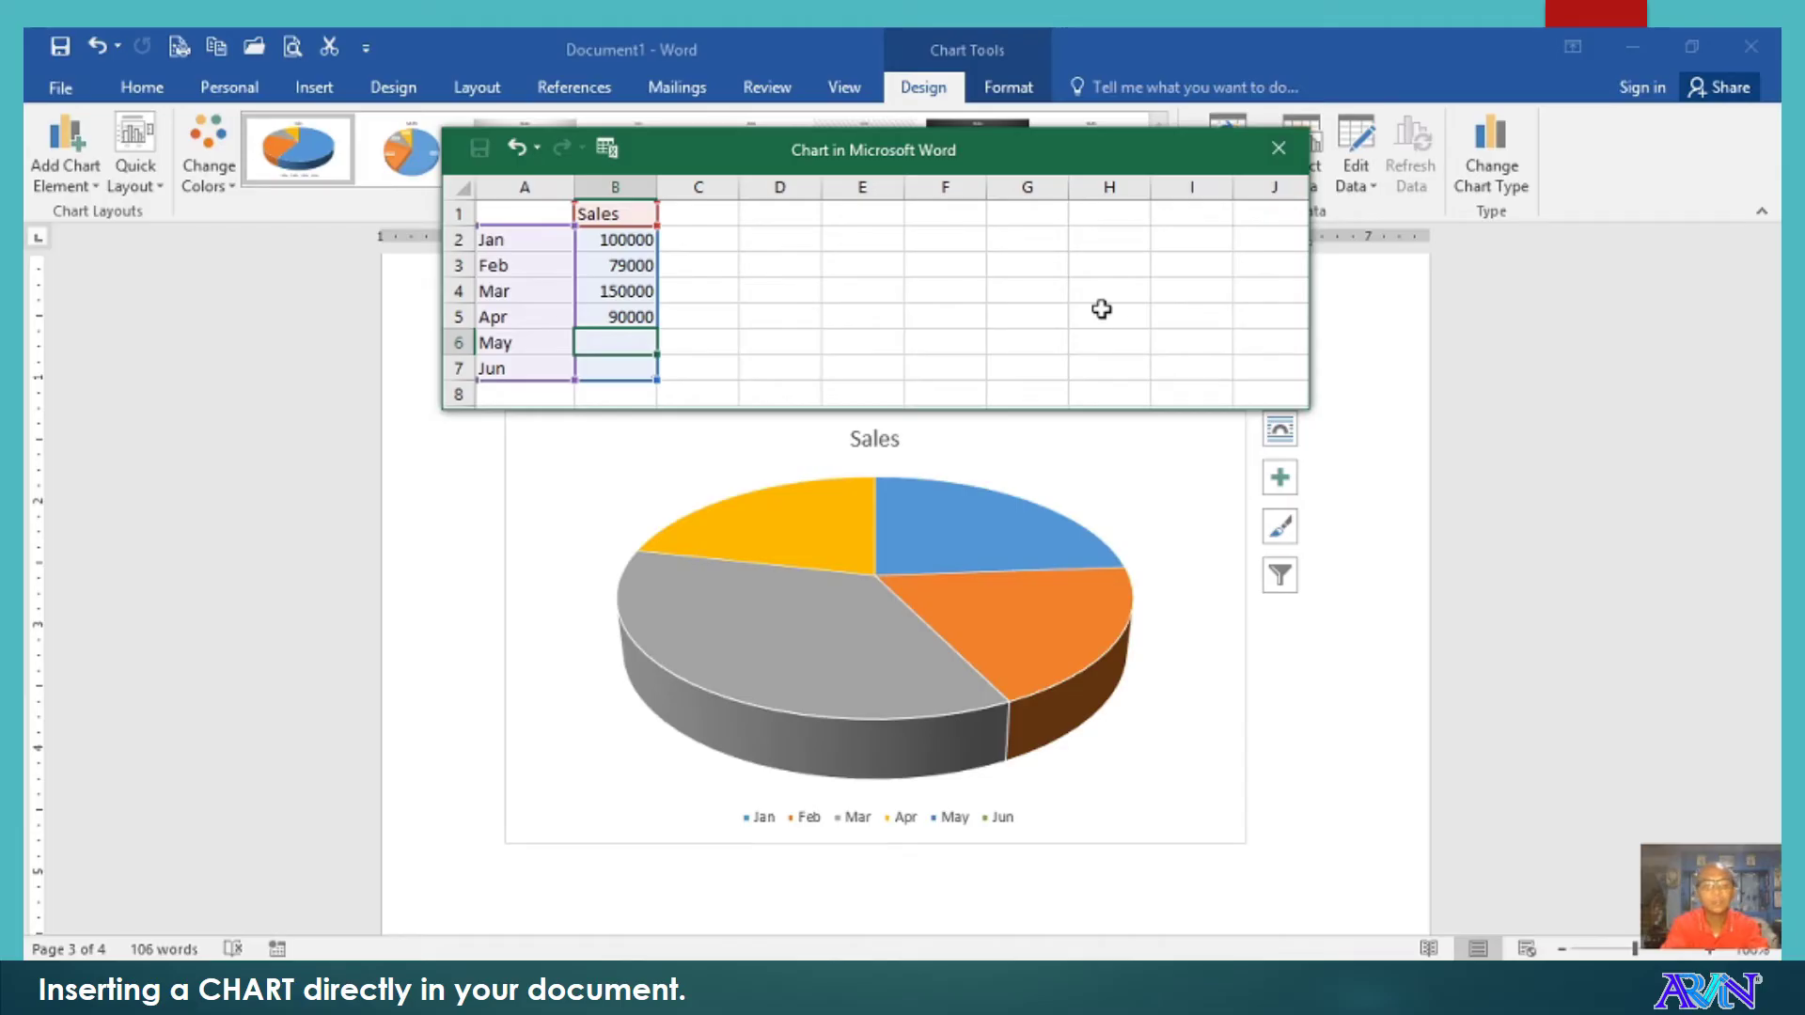
{"action": "type", "text": "87000"}
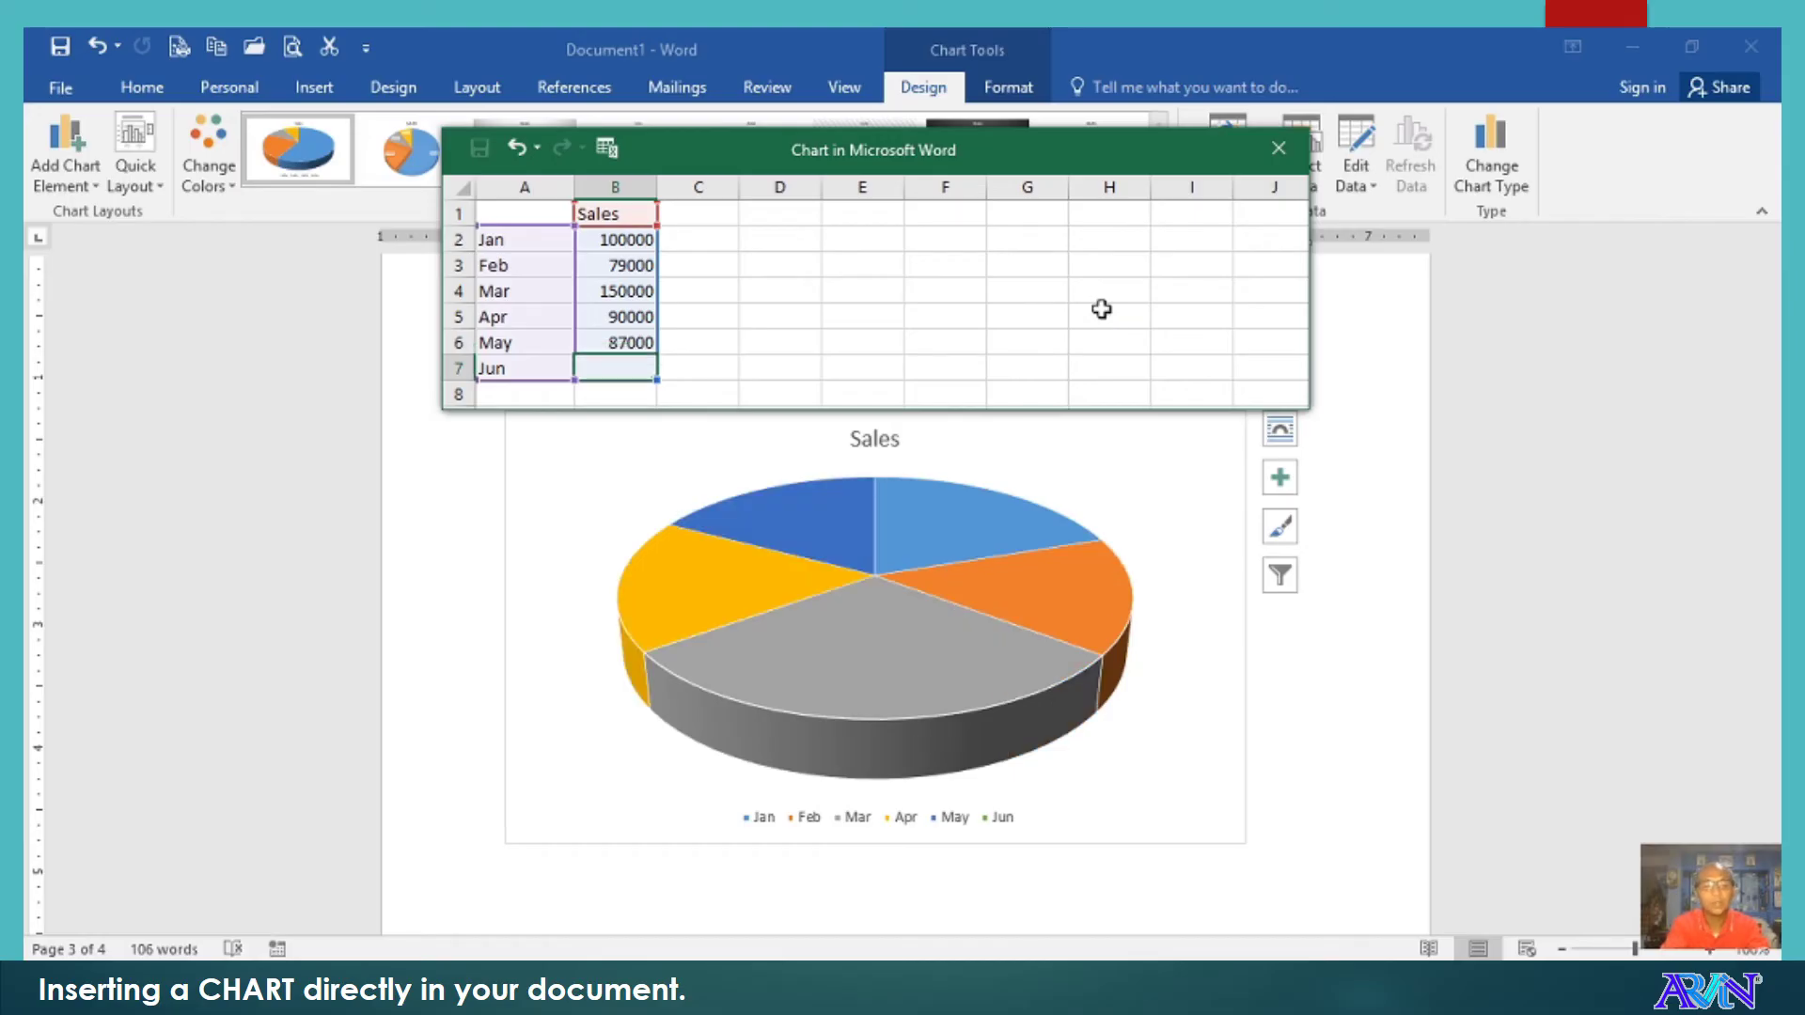
{"action": "type", "text": "250000"}
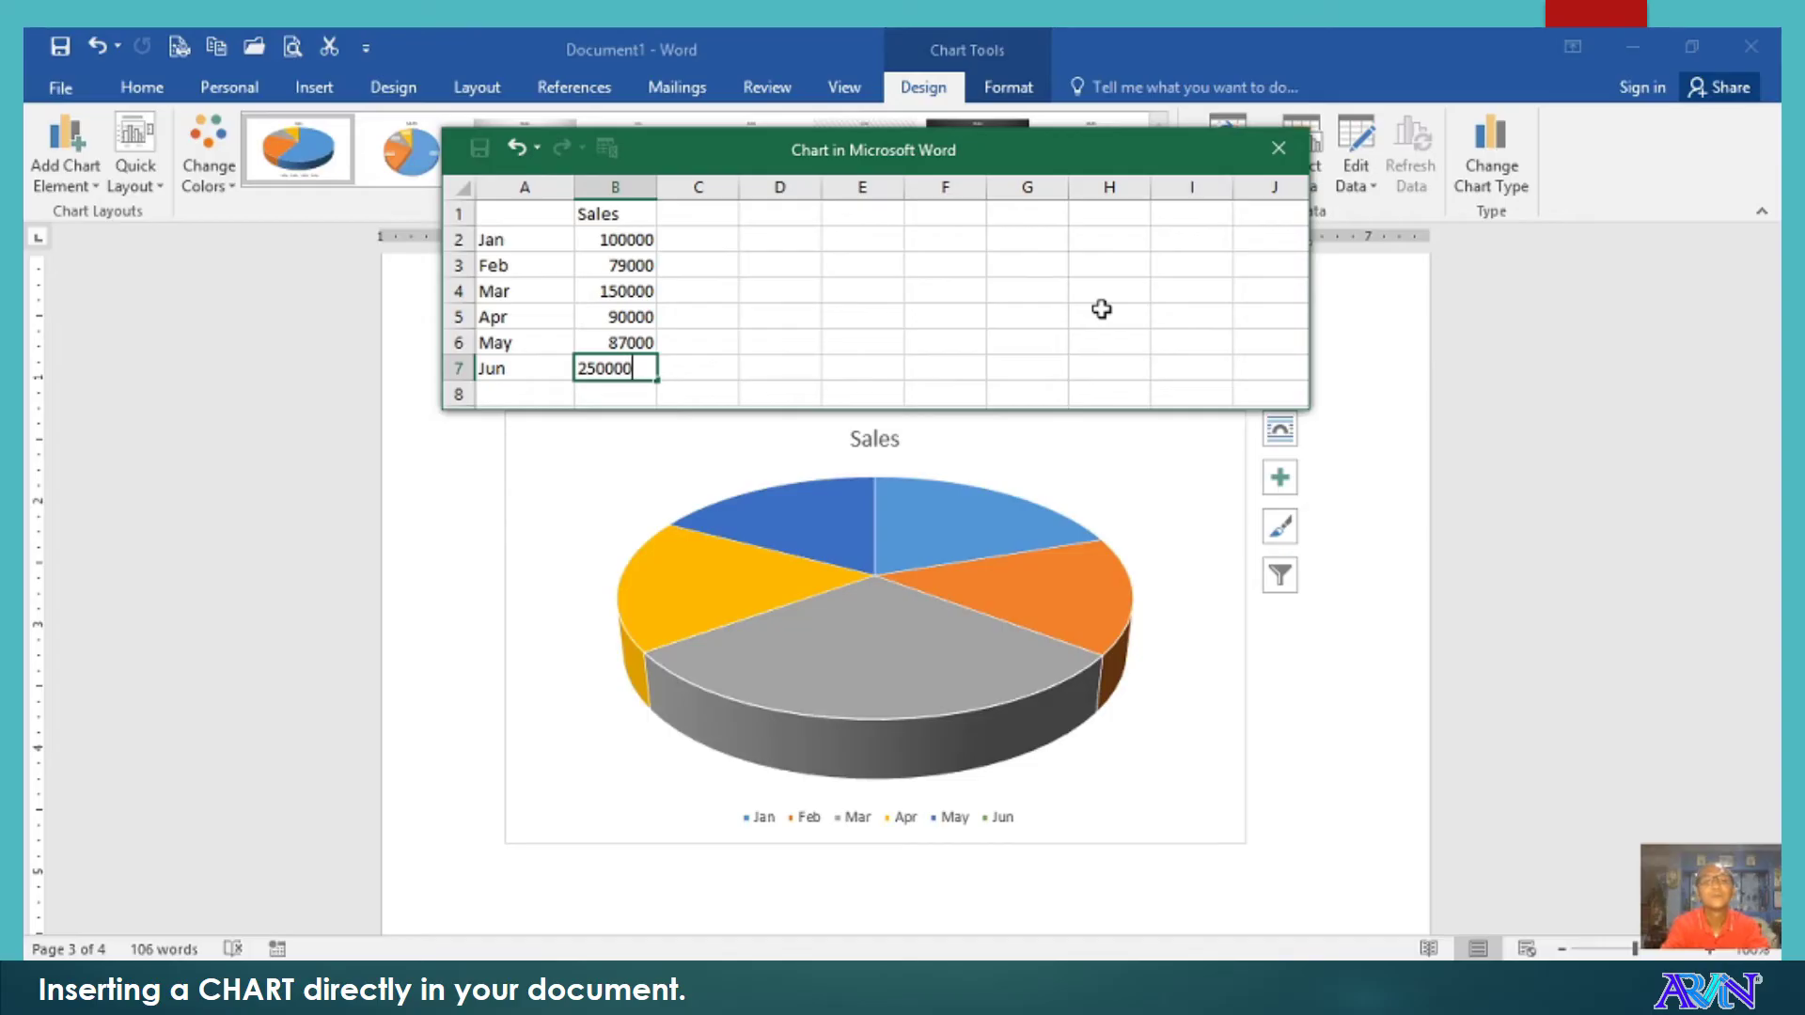
{"action": "key", "text": "Return"}
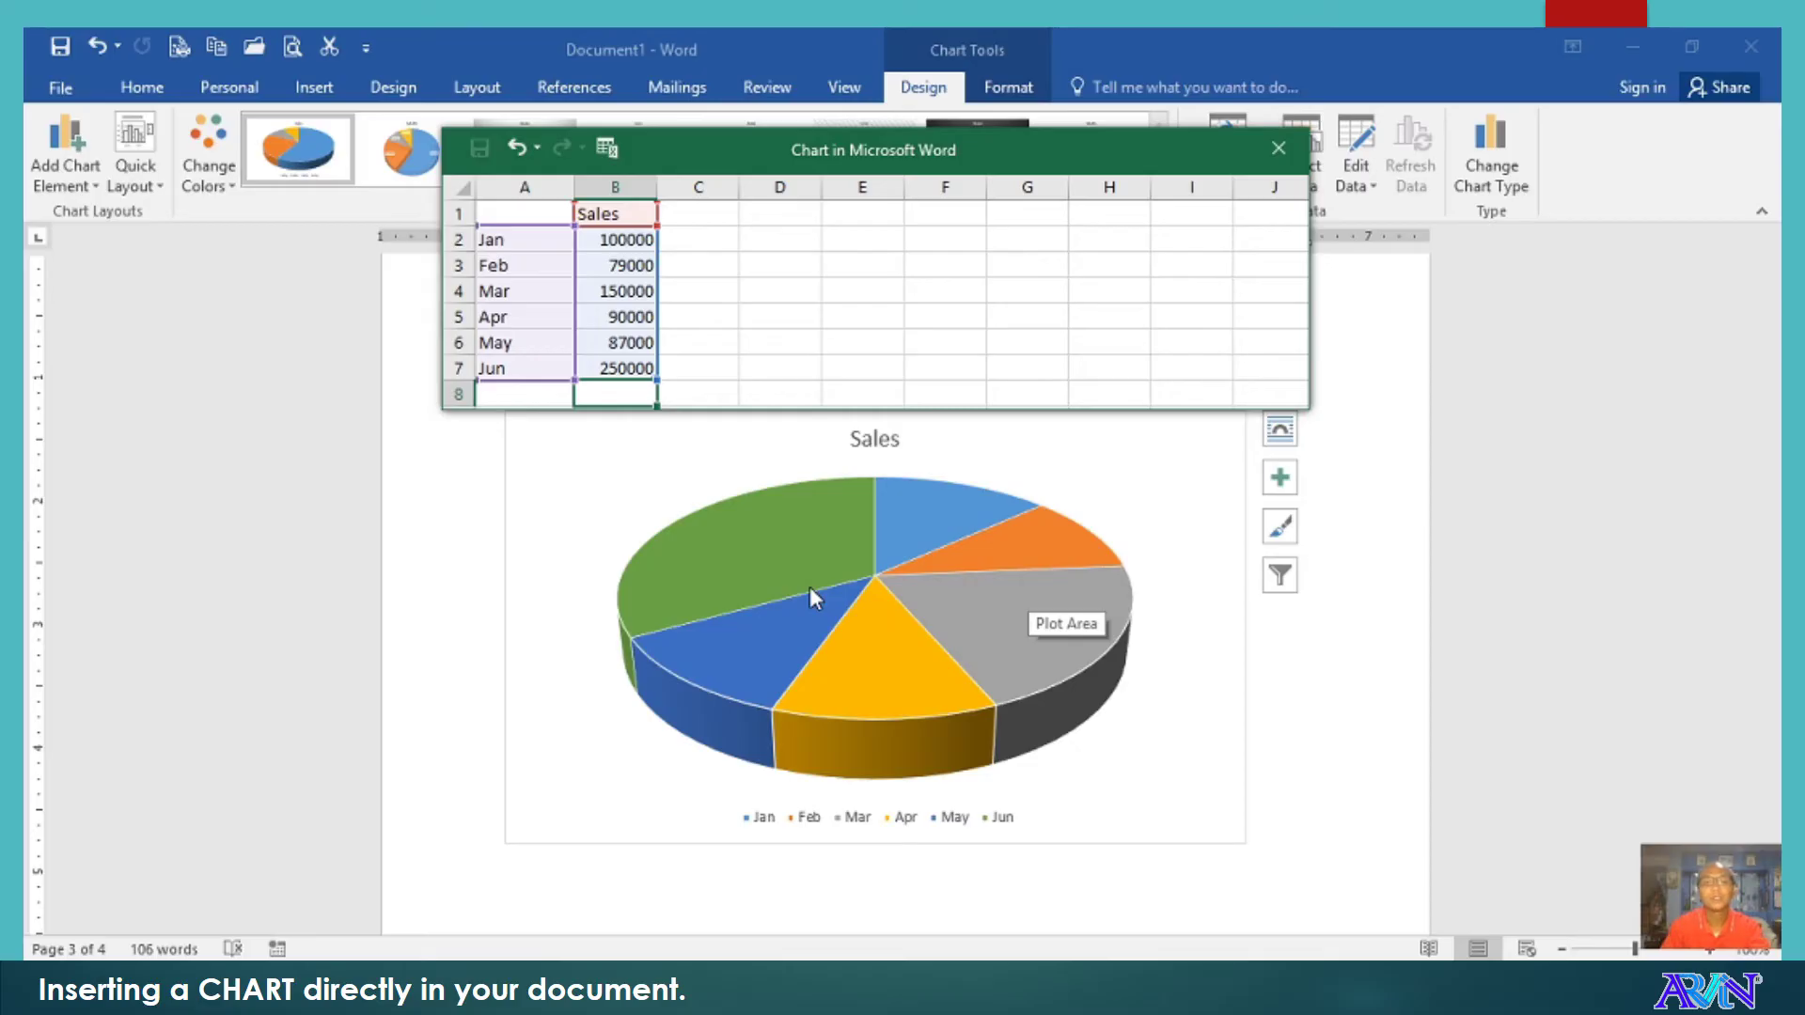
{"action": "left_click", "coordinate": [1277, 151]}
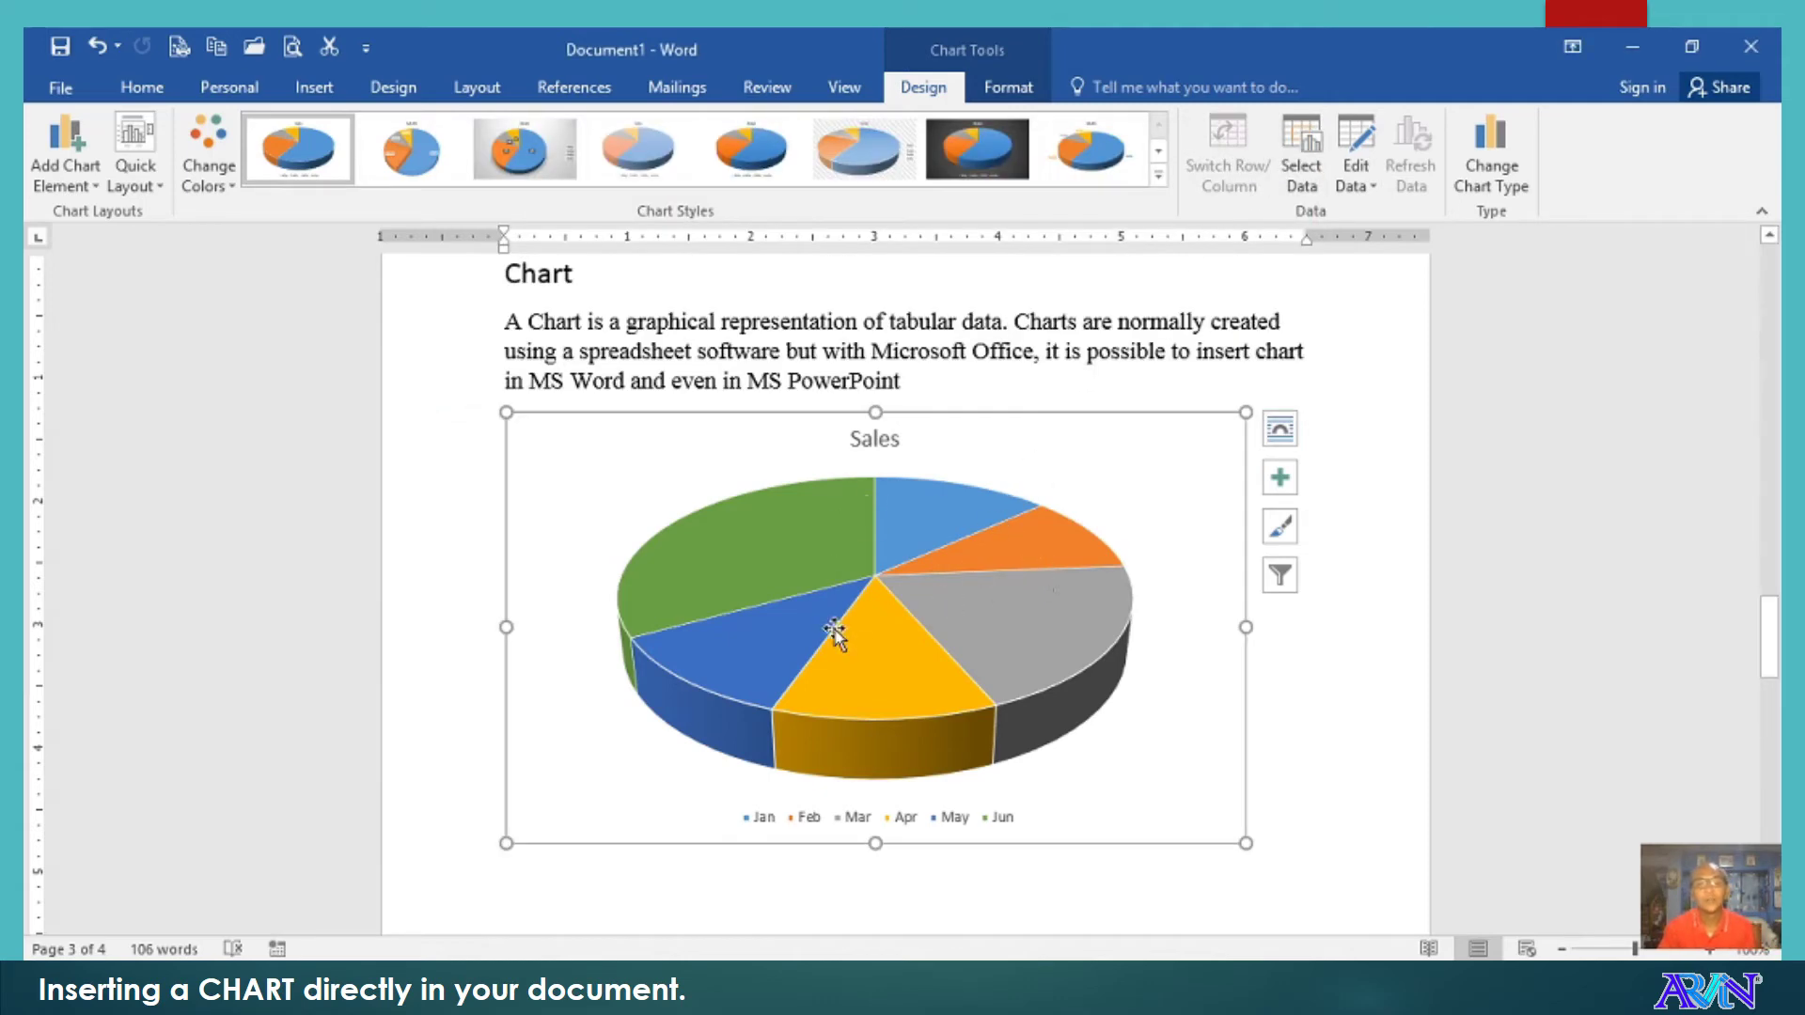
Open the Quick Layout gallery to preview a layout with slice percentage labels.
{"action": "mouse_move", "coordinate": [859, 677]}
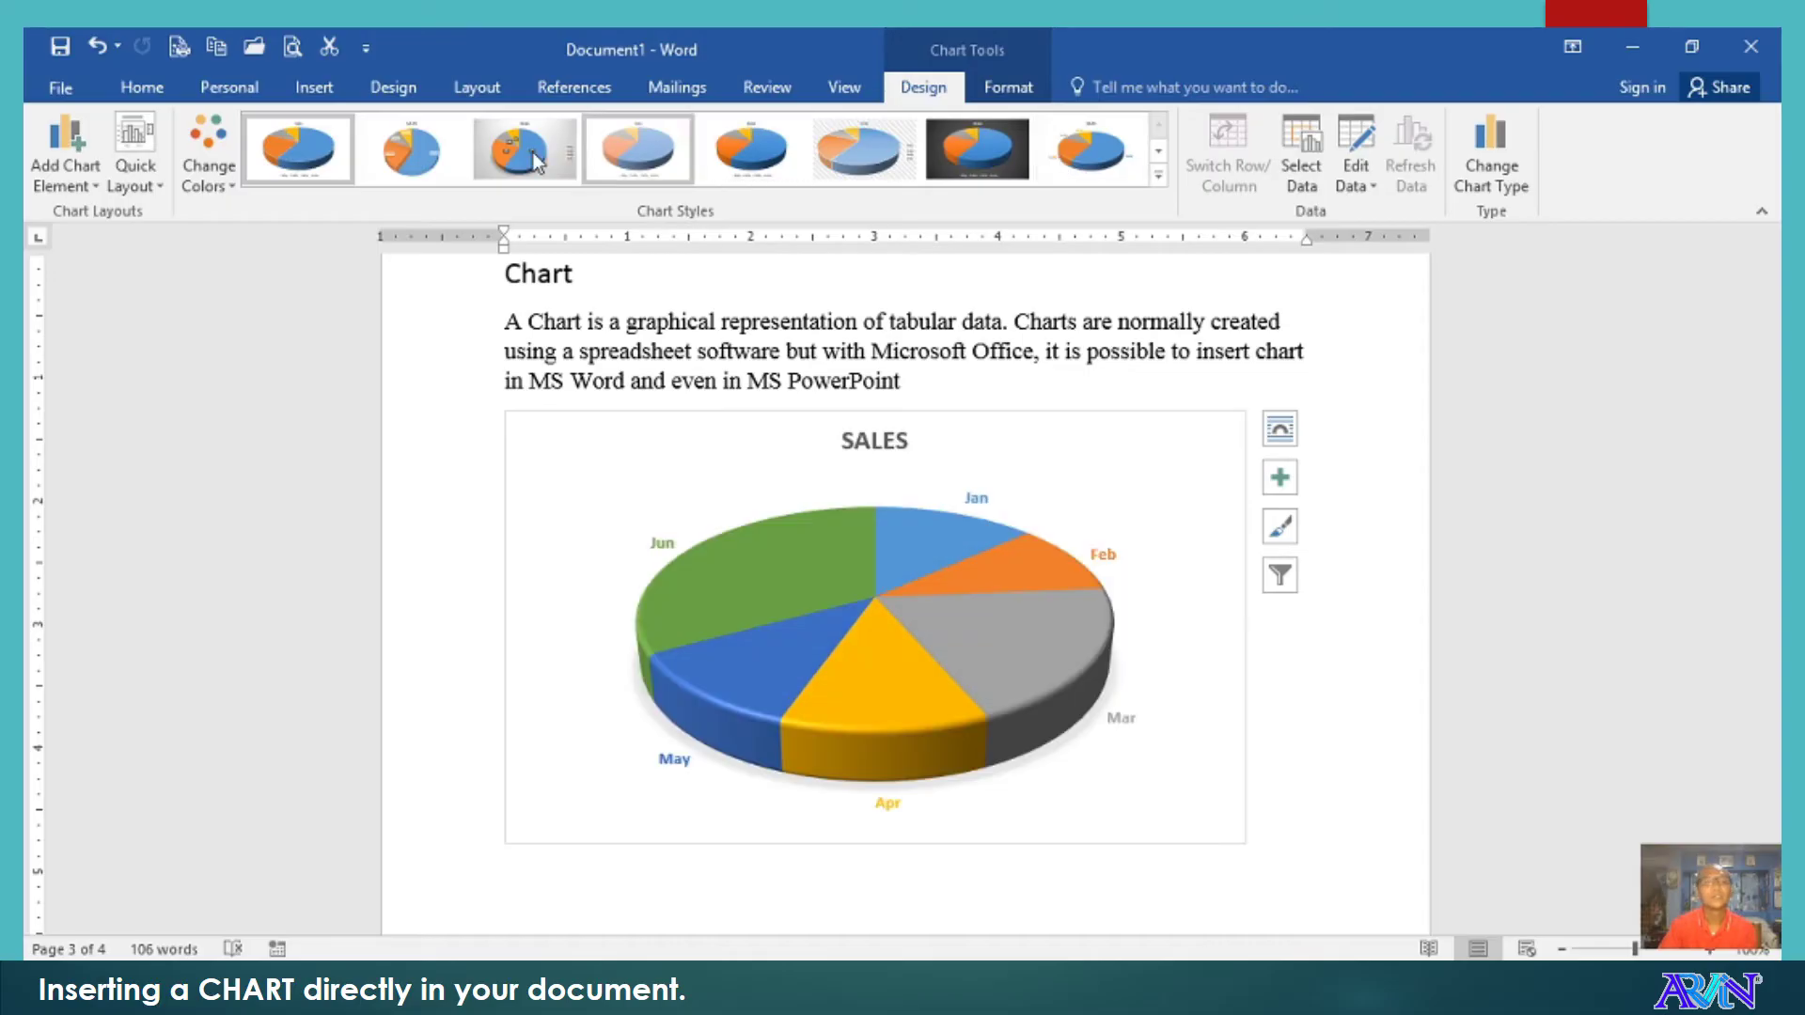
{"action": "left_click", "coordinate": [149, 150]}
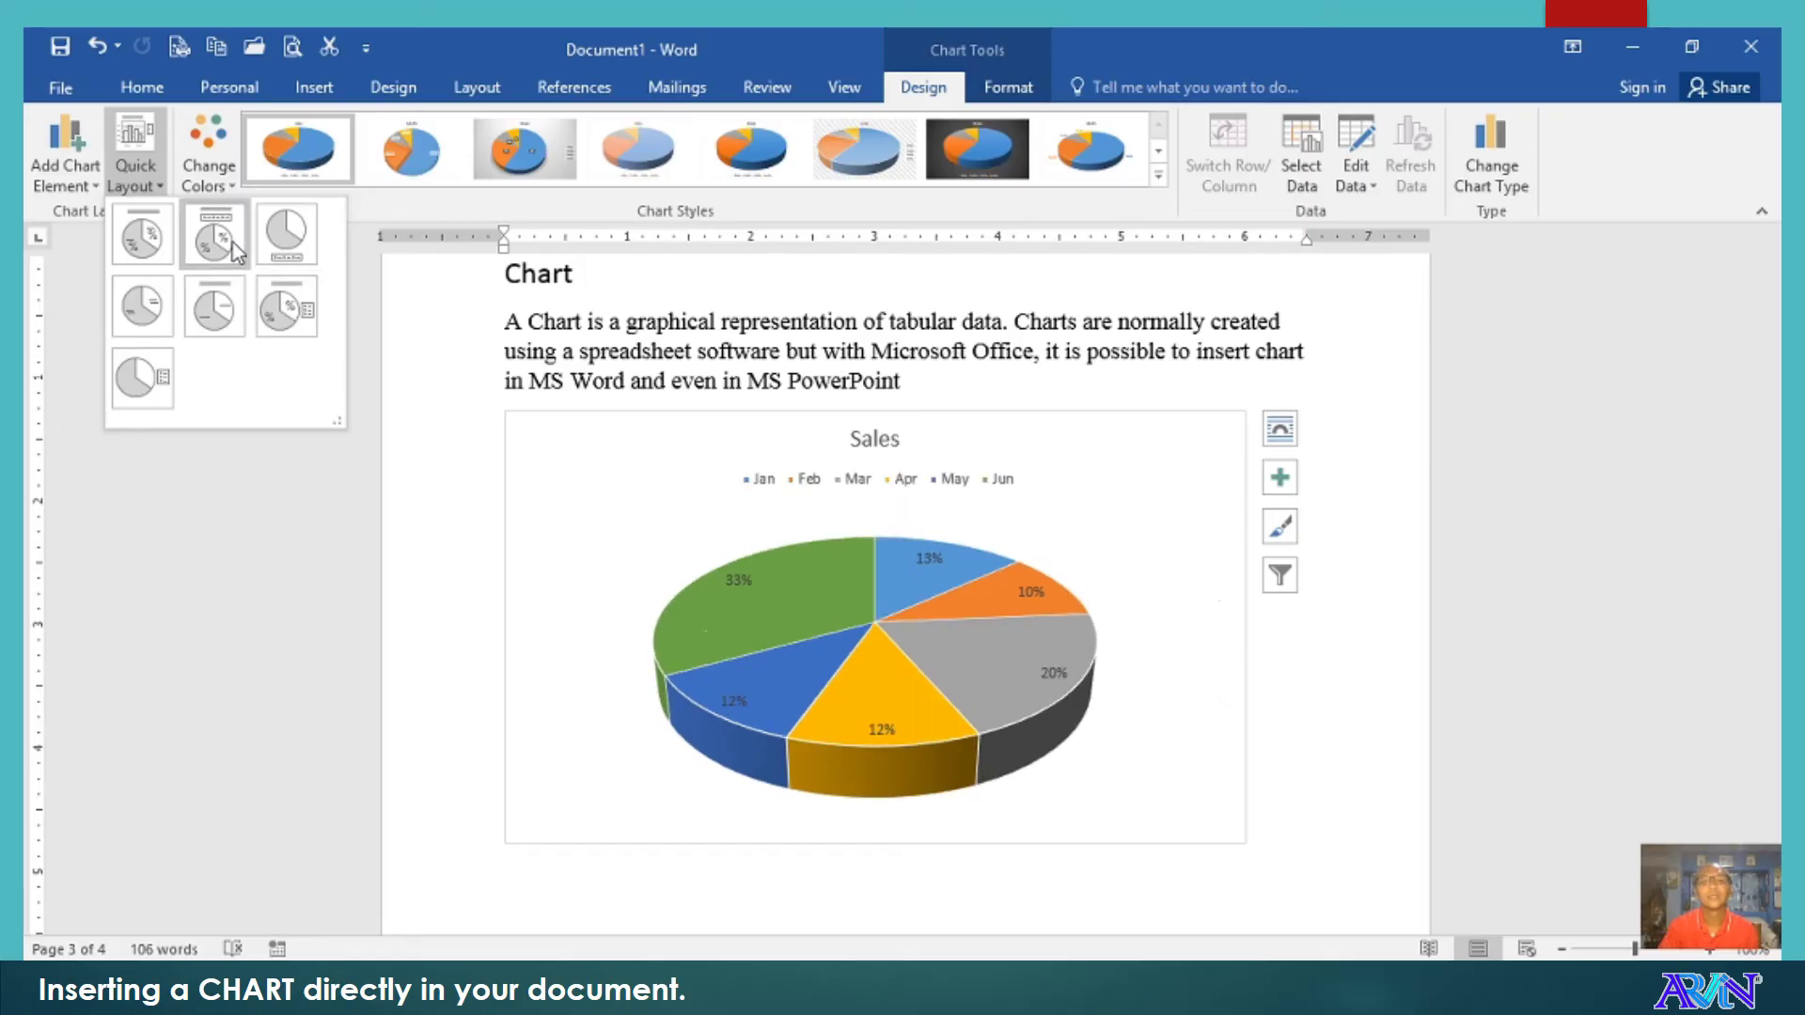
Apply the percentage-label layout and place a chart title above the pie.
{"action": "left_click", "coordinate": [284, 290]}
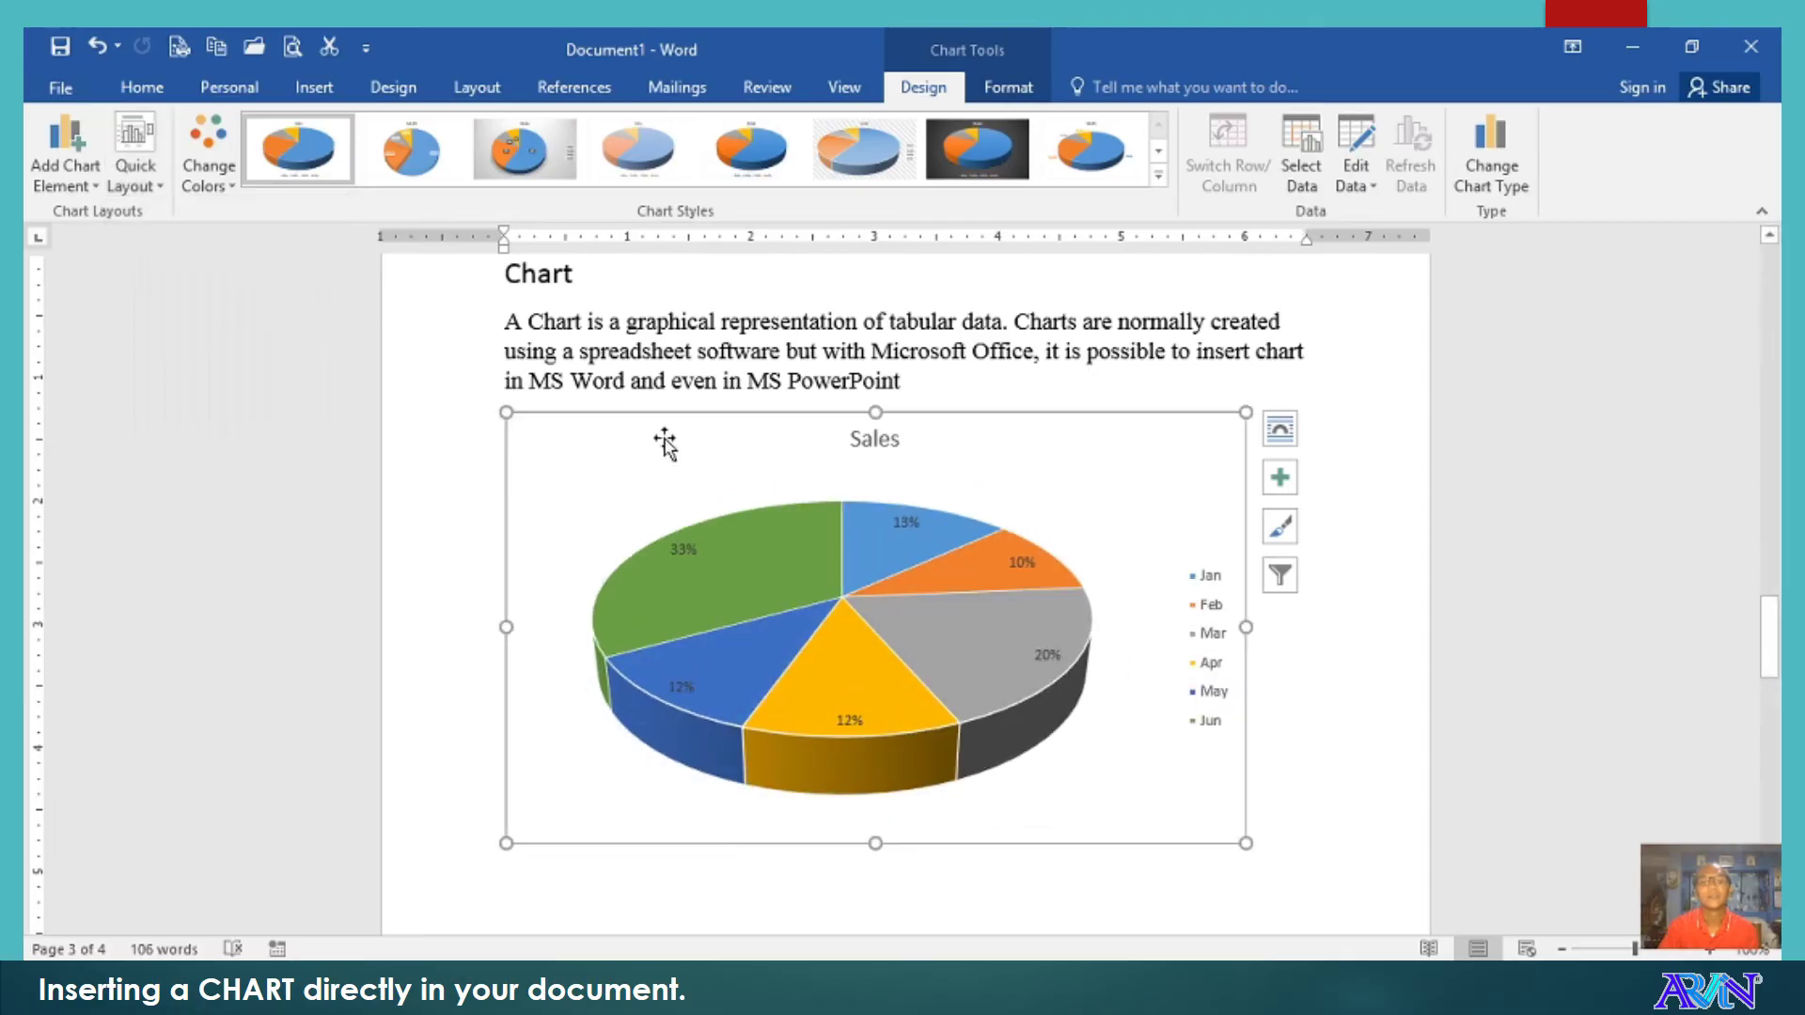
{"action": "left_click", "coordinate": [78, 173]}
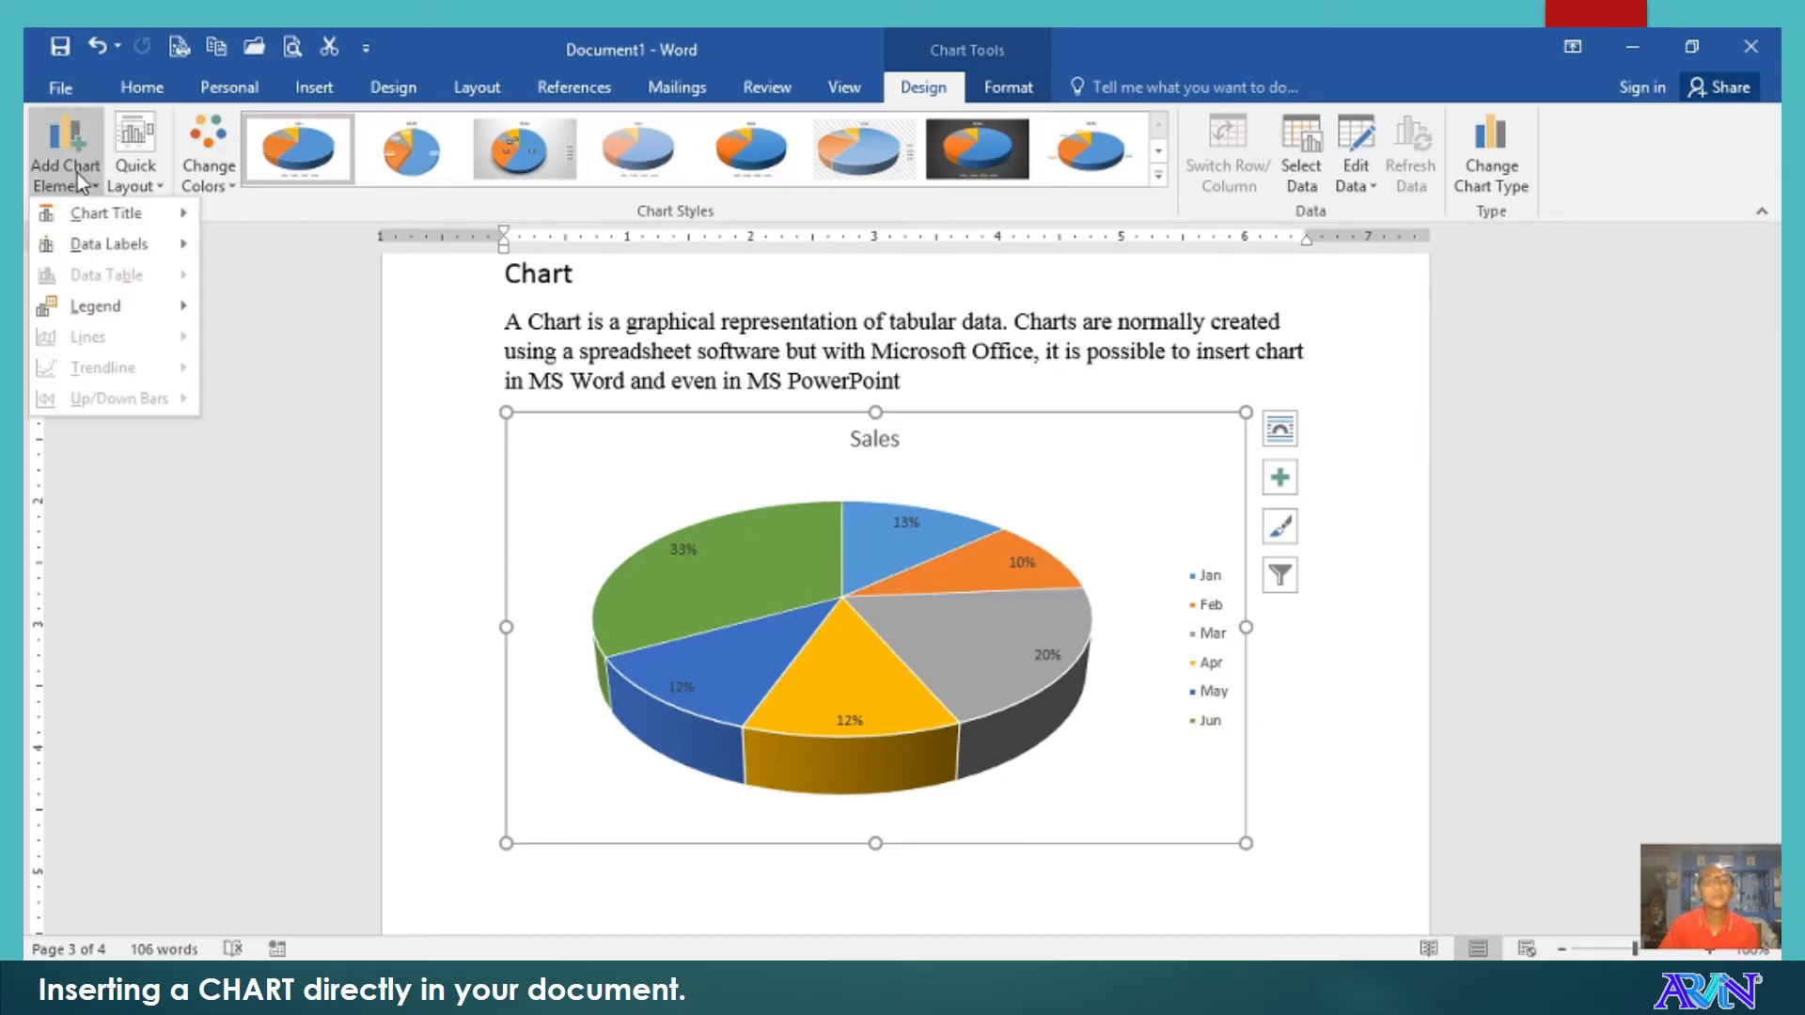
{"action": "mouse_move", "coordinate": [91, 208]}
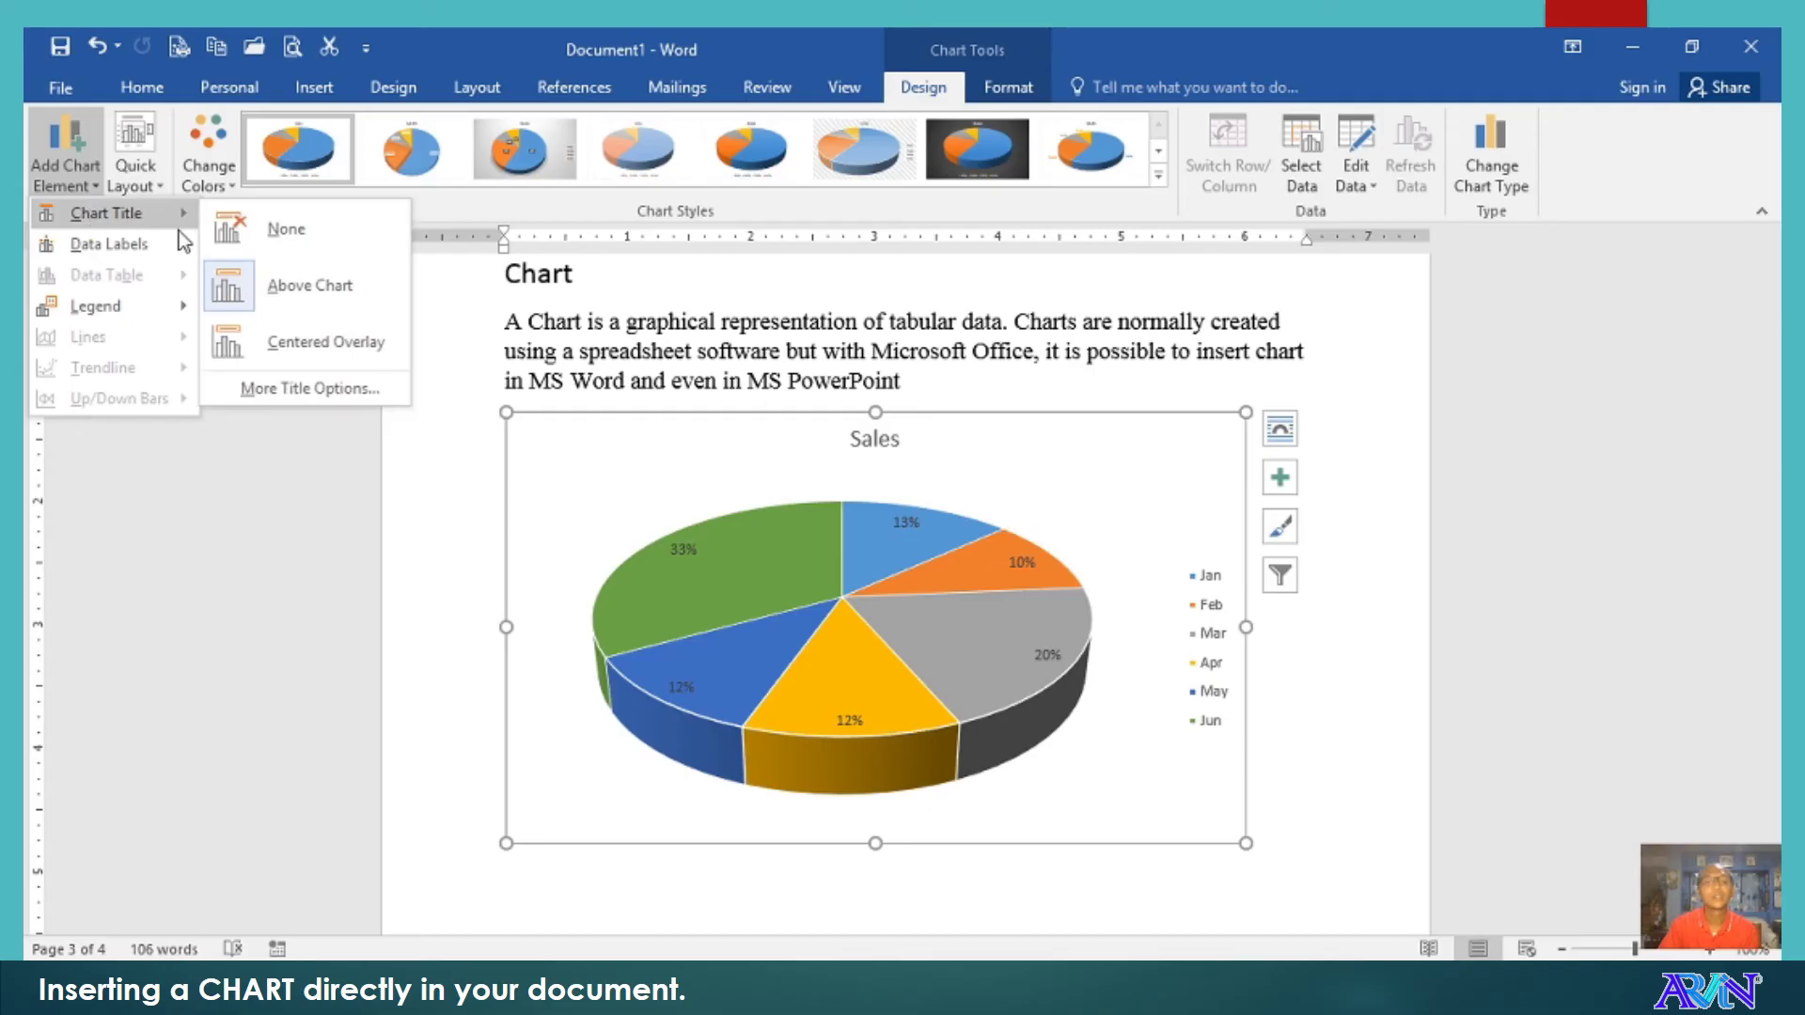
{"action": "left_click", "coordinate": [865, 447]}
Edit the title to read 'Sales for the First 6 Months'.
{"action": "left_click", "coordinate": [869, 438]}
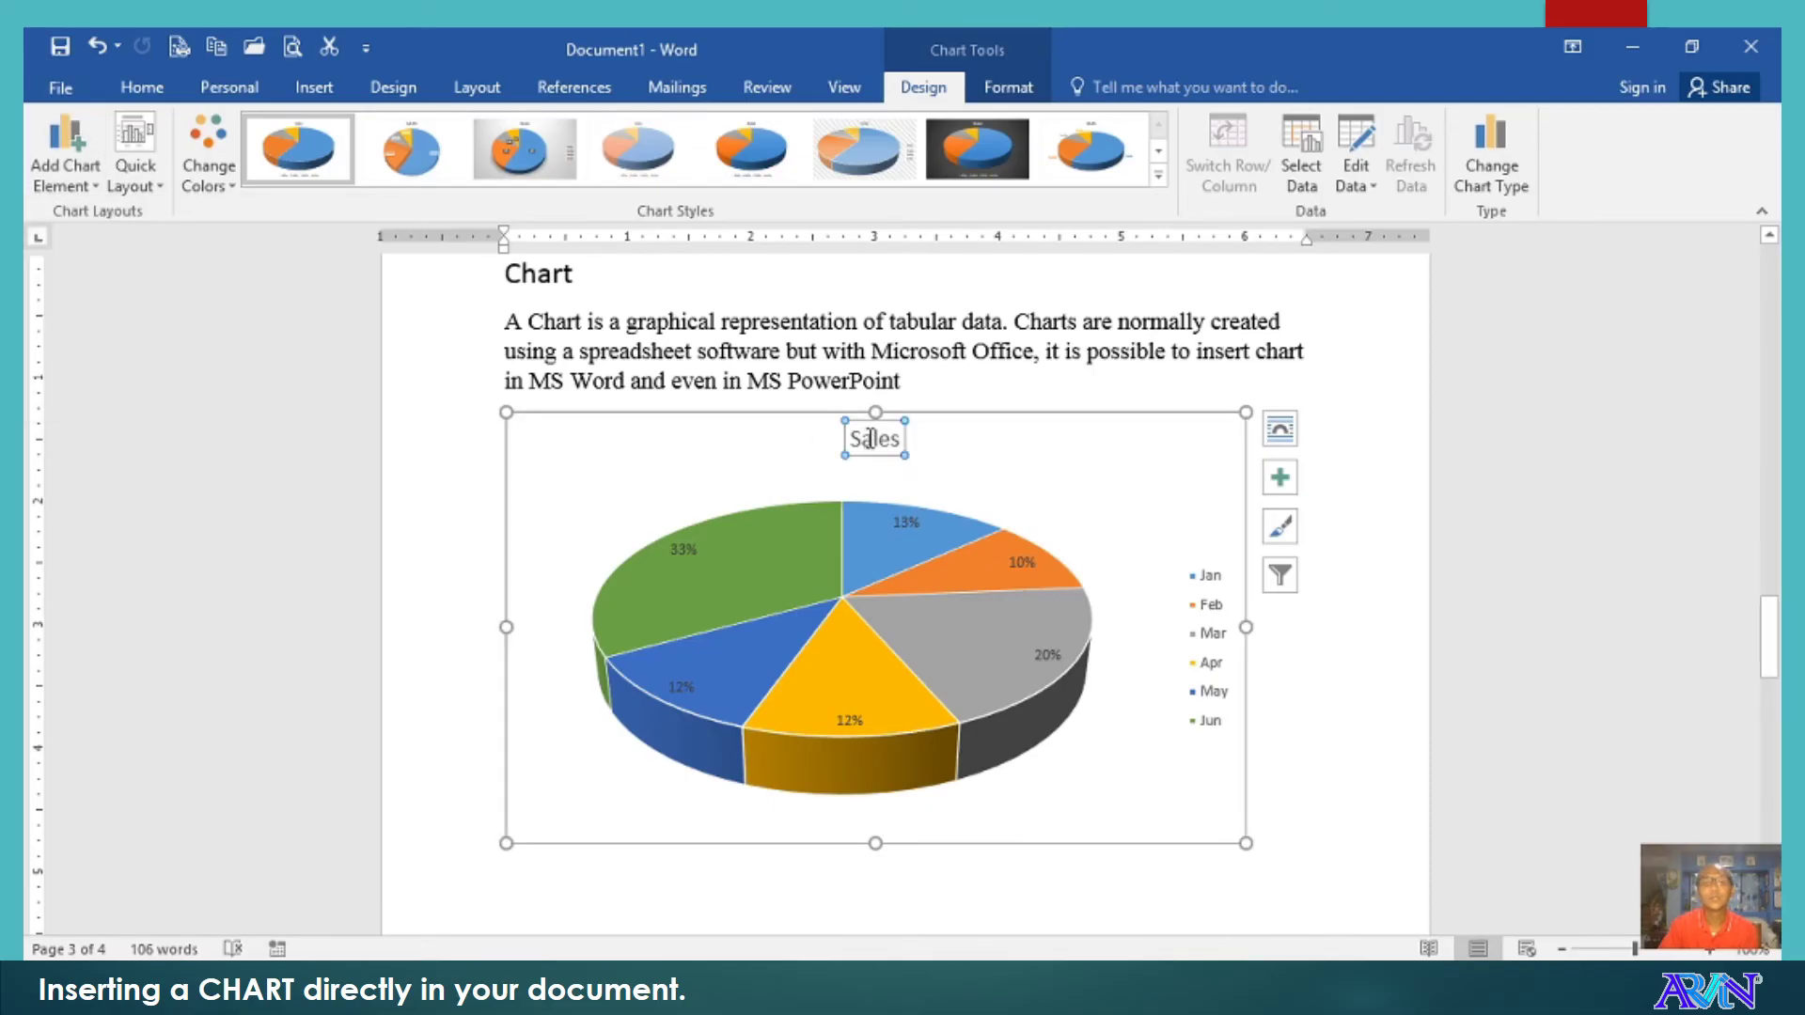
{"action": "left_click", "coordinate": [871, 438]}
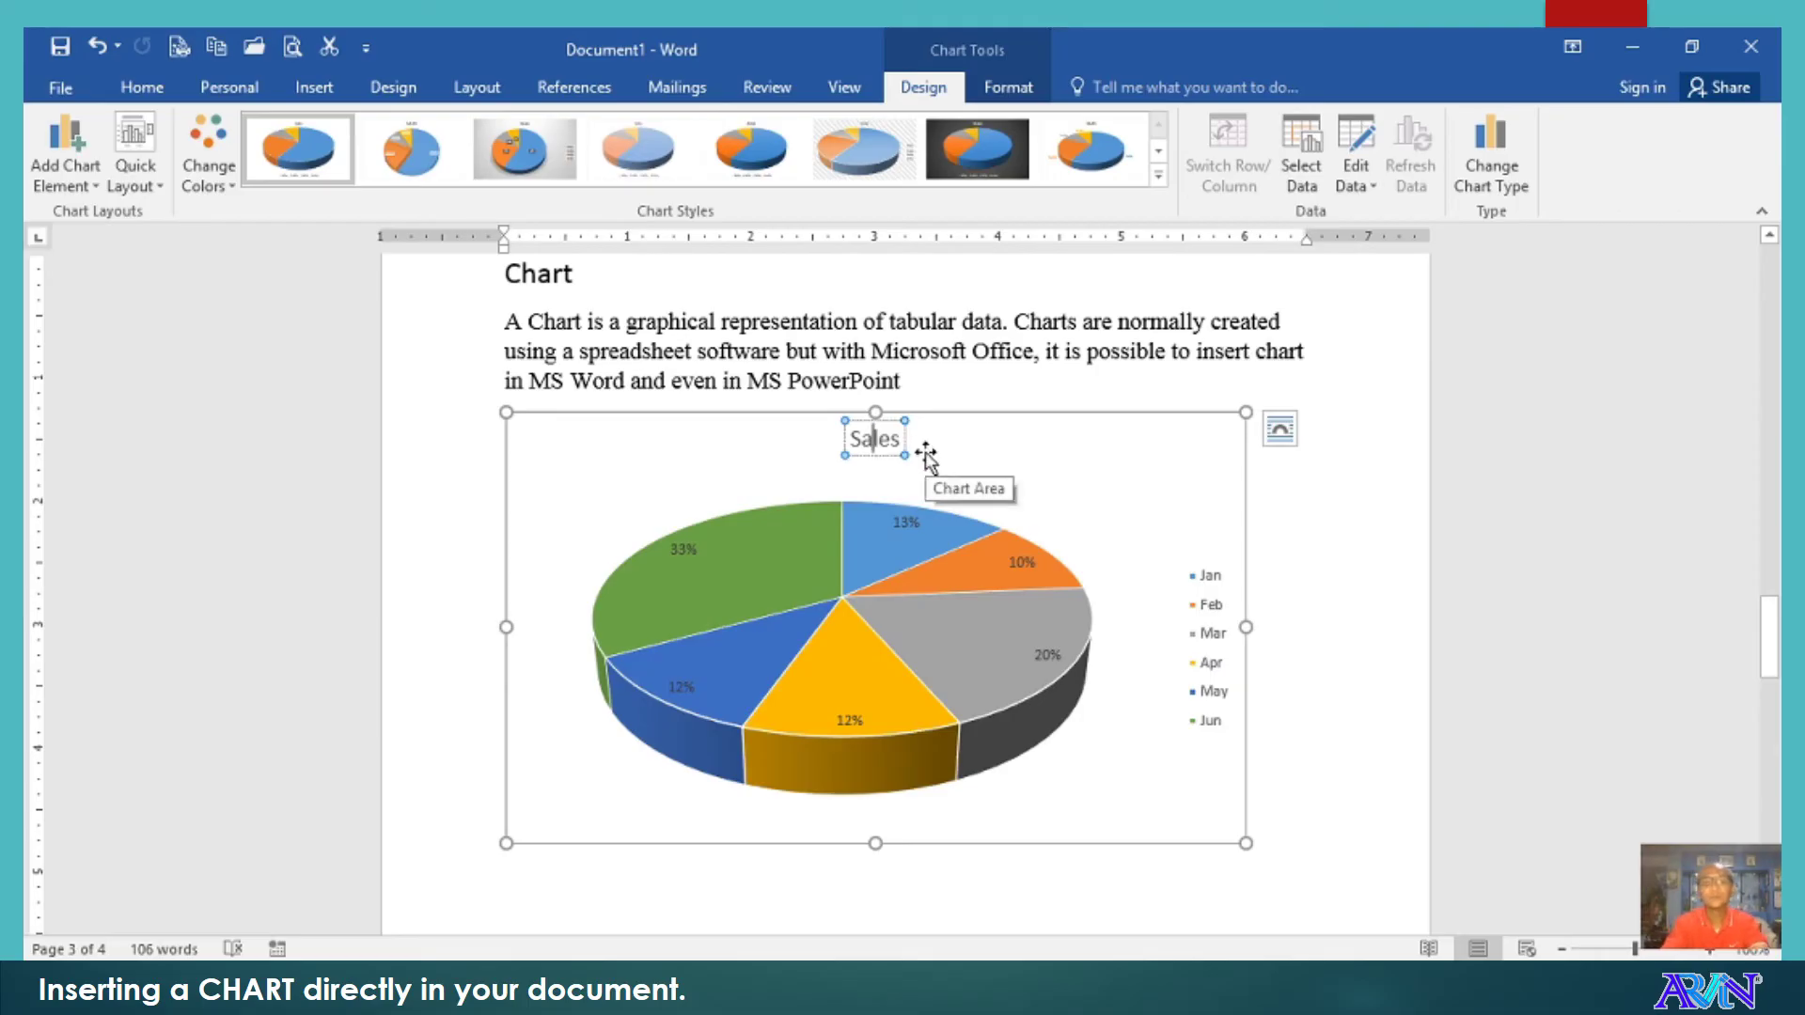
{"action": "type", "text": "for"}
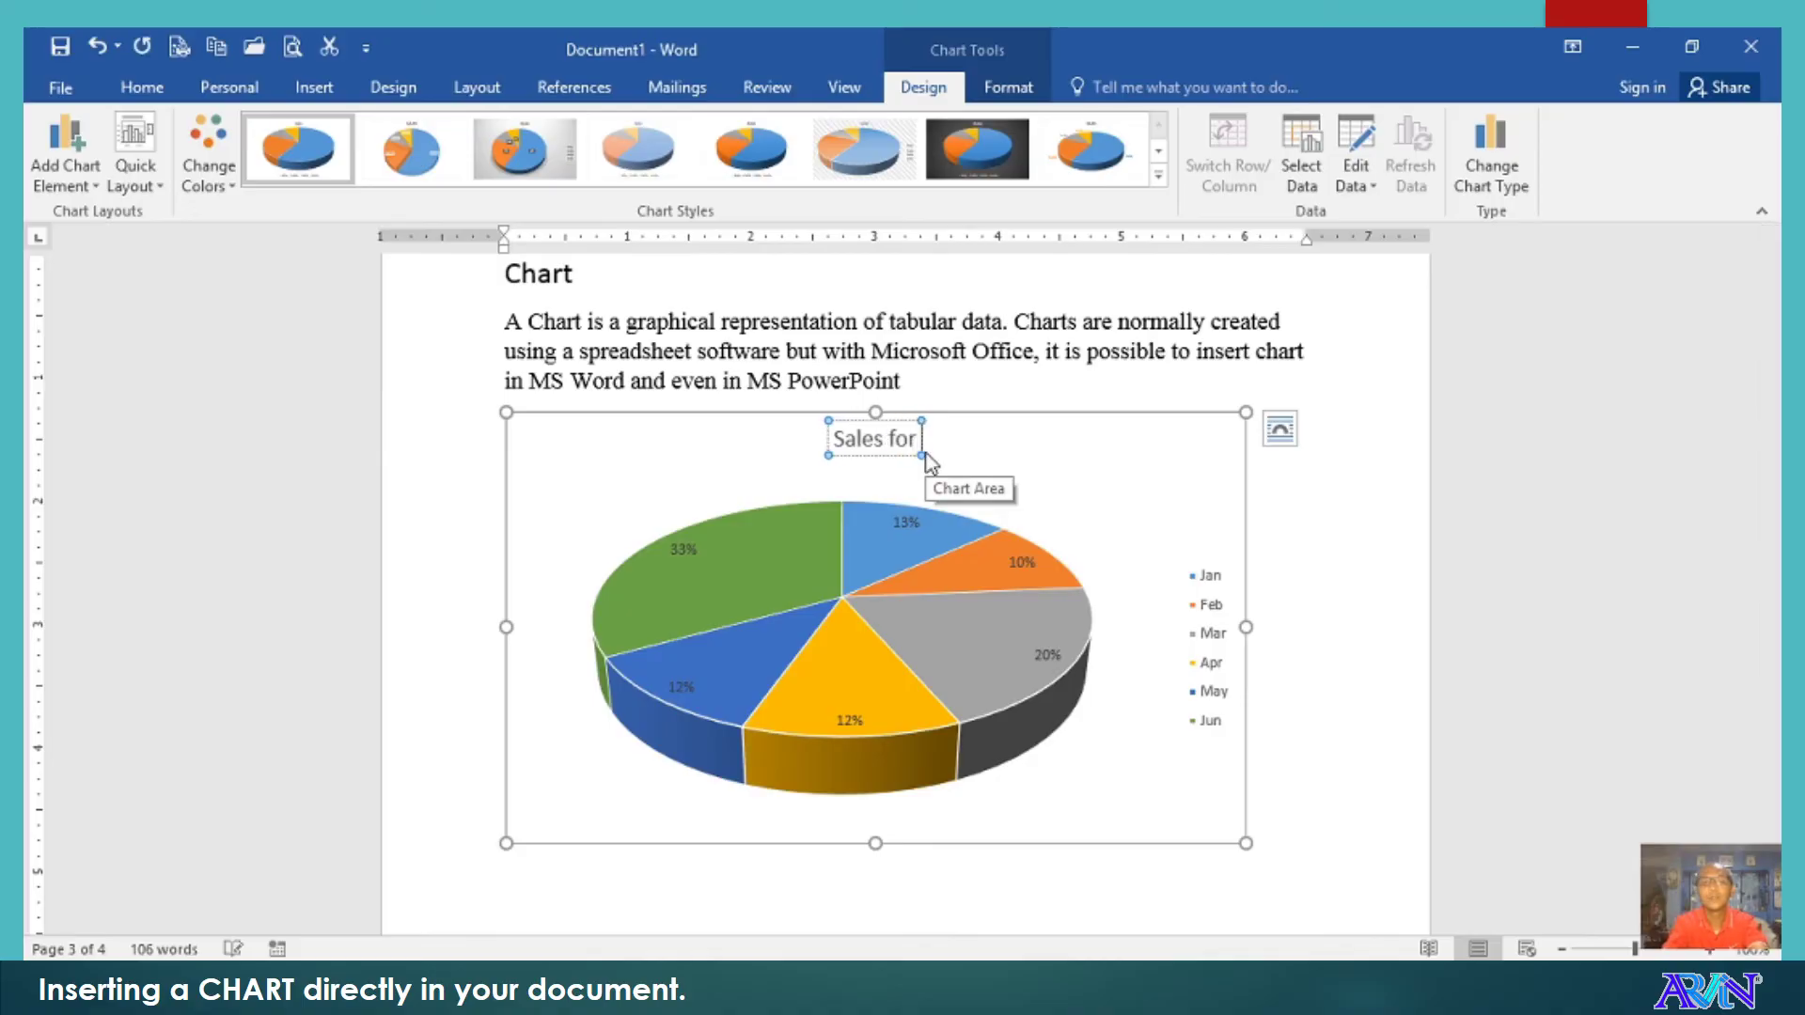
{"action": "type", "text": " the fr"}
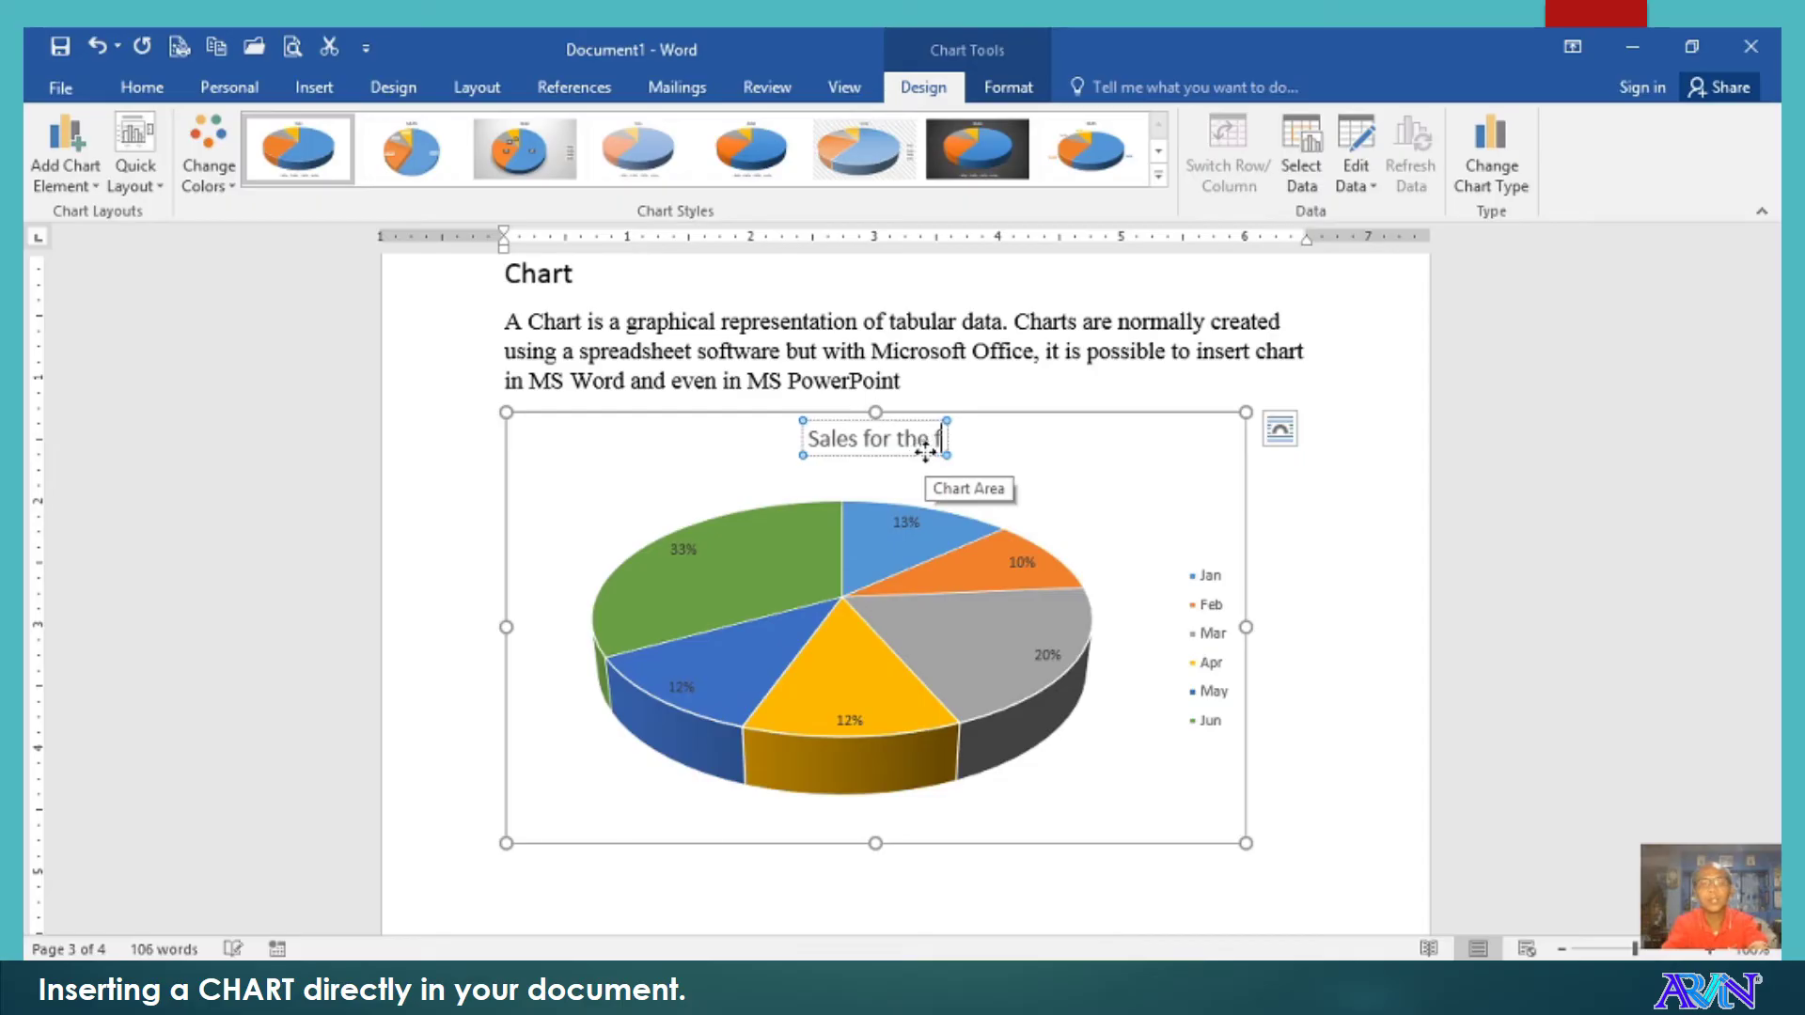
{"action": "key", "text": "BackSpace"}
{"action": "key", "text": "BackSpace"}
{"action": "type", "text": "First"}
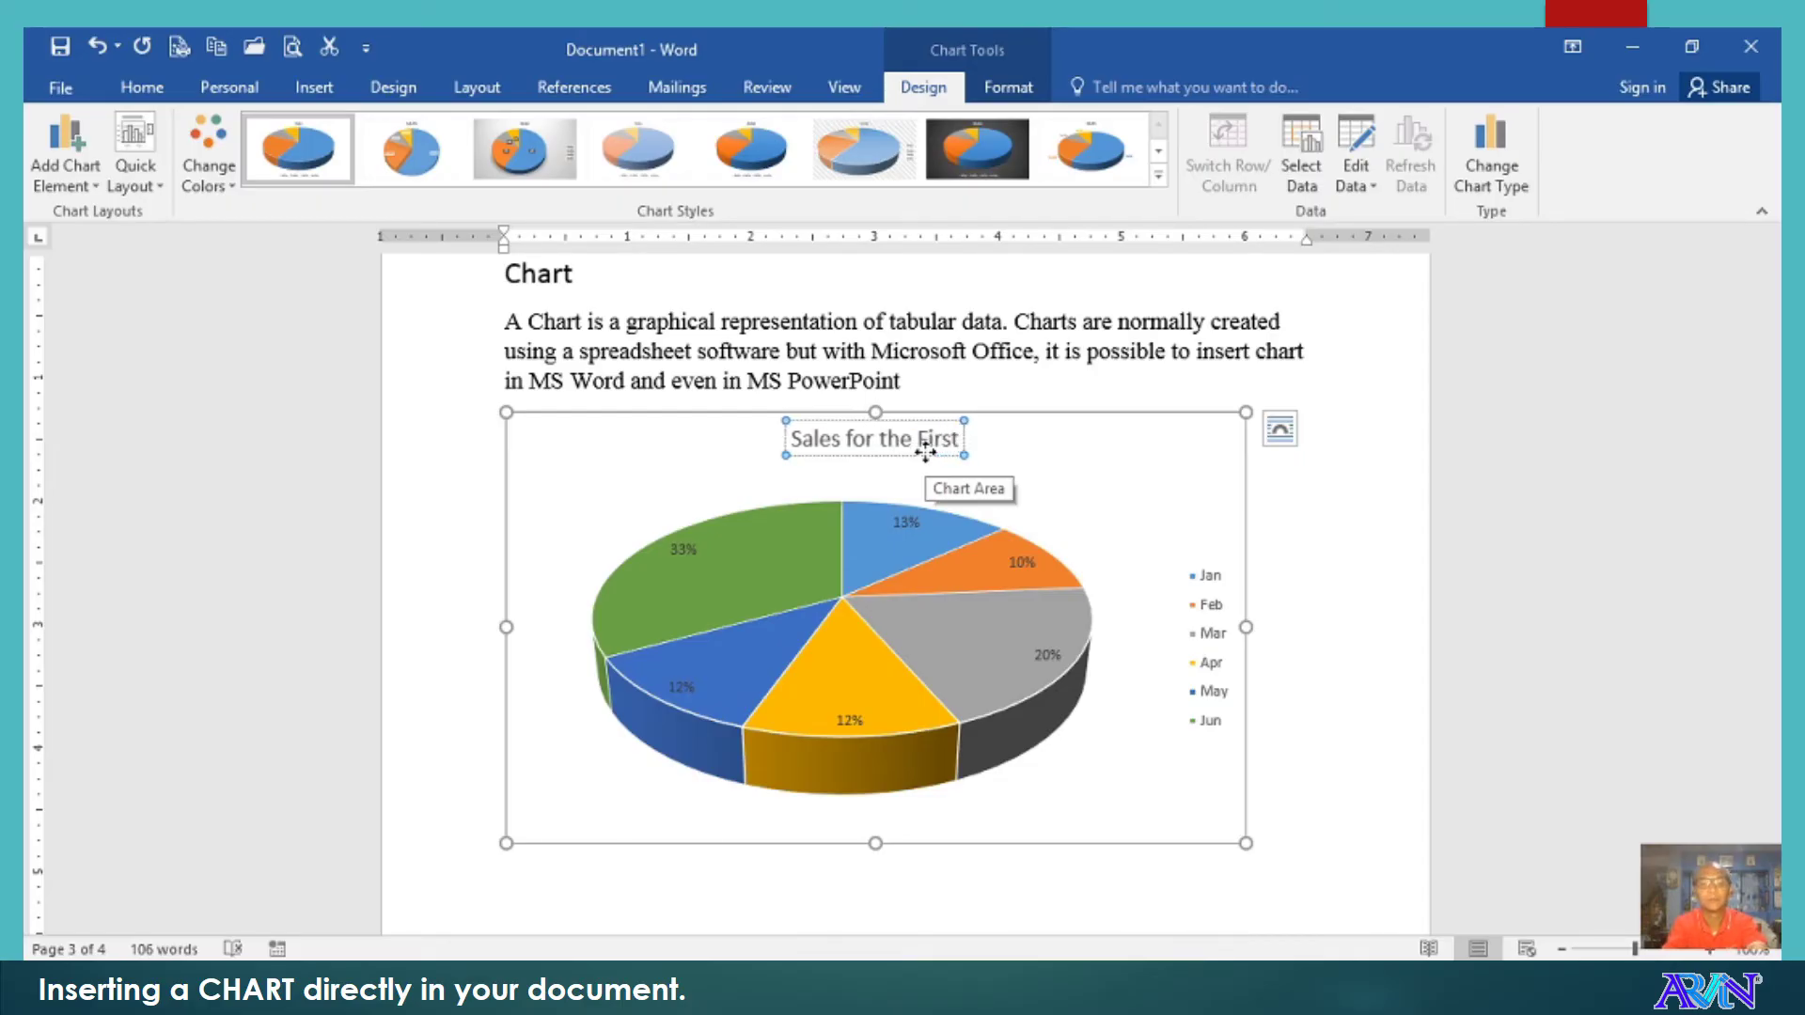
{"action": "type", "text": " 6 Mont"}
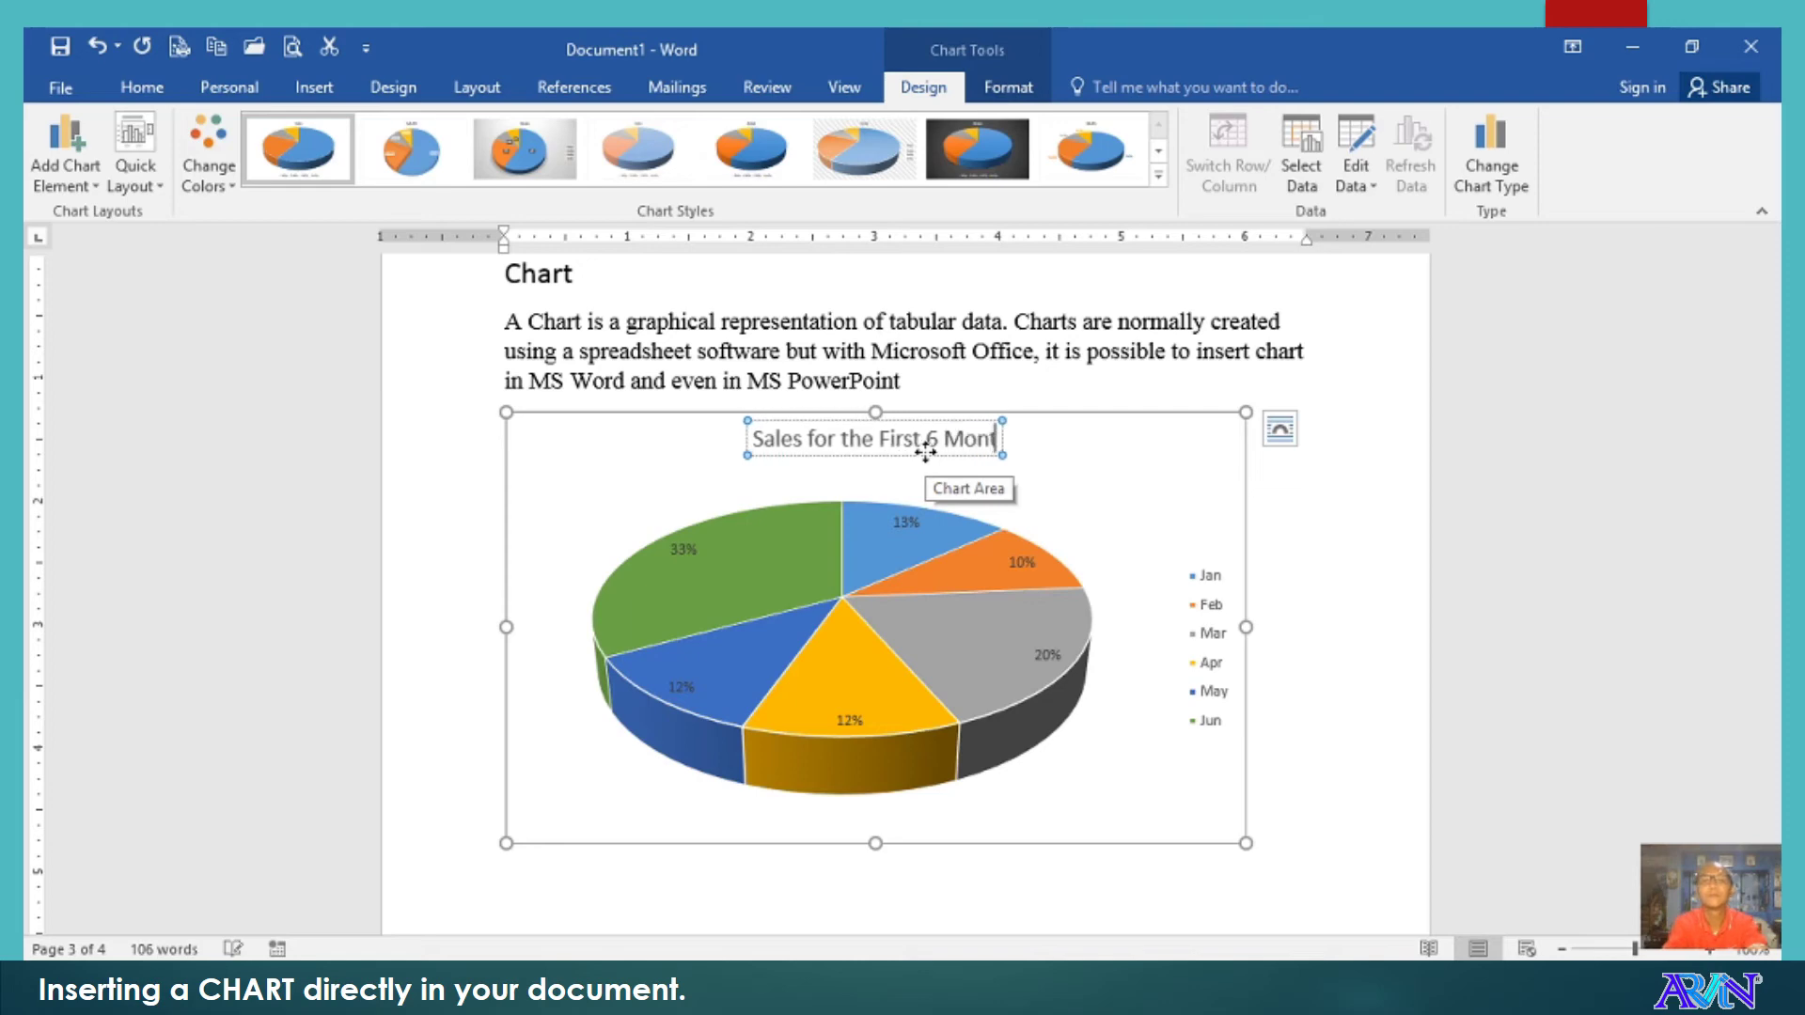
{"action": "type", "text": "hs"}
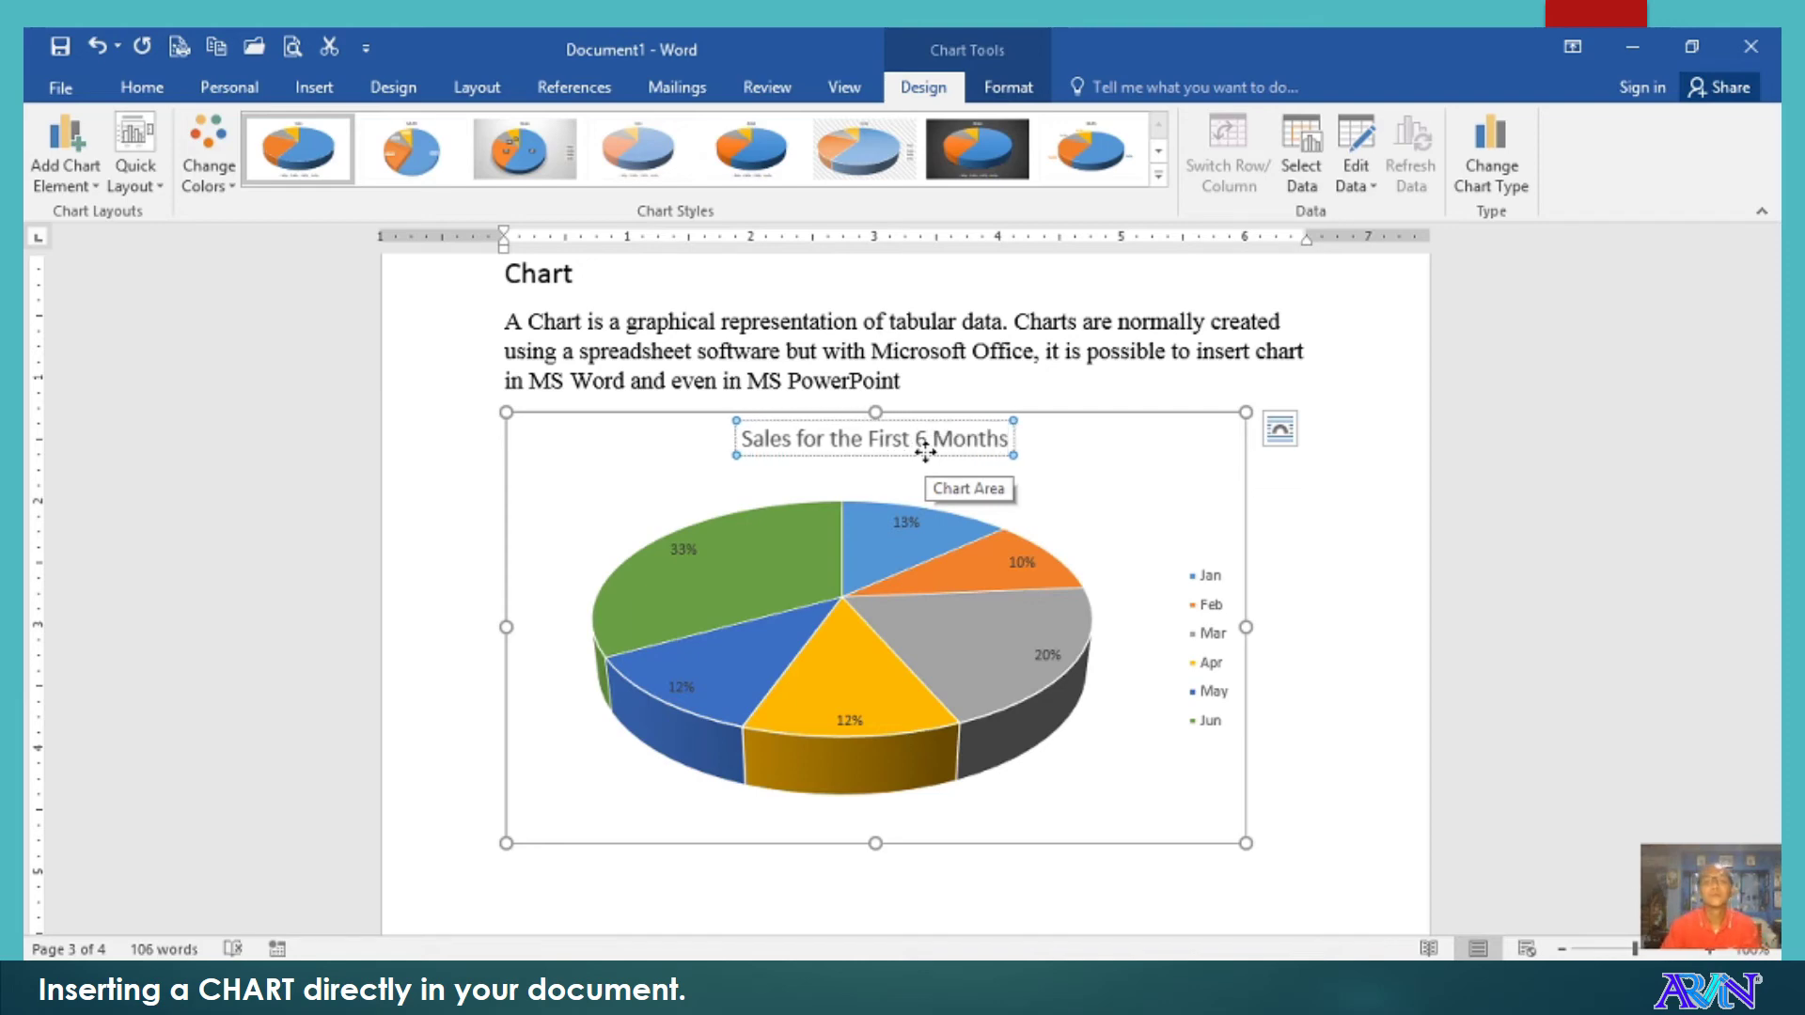
Set the chart legend position to Bottom.
{"action": "left_click", "coordinate": [58, 173]}
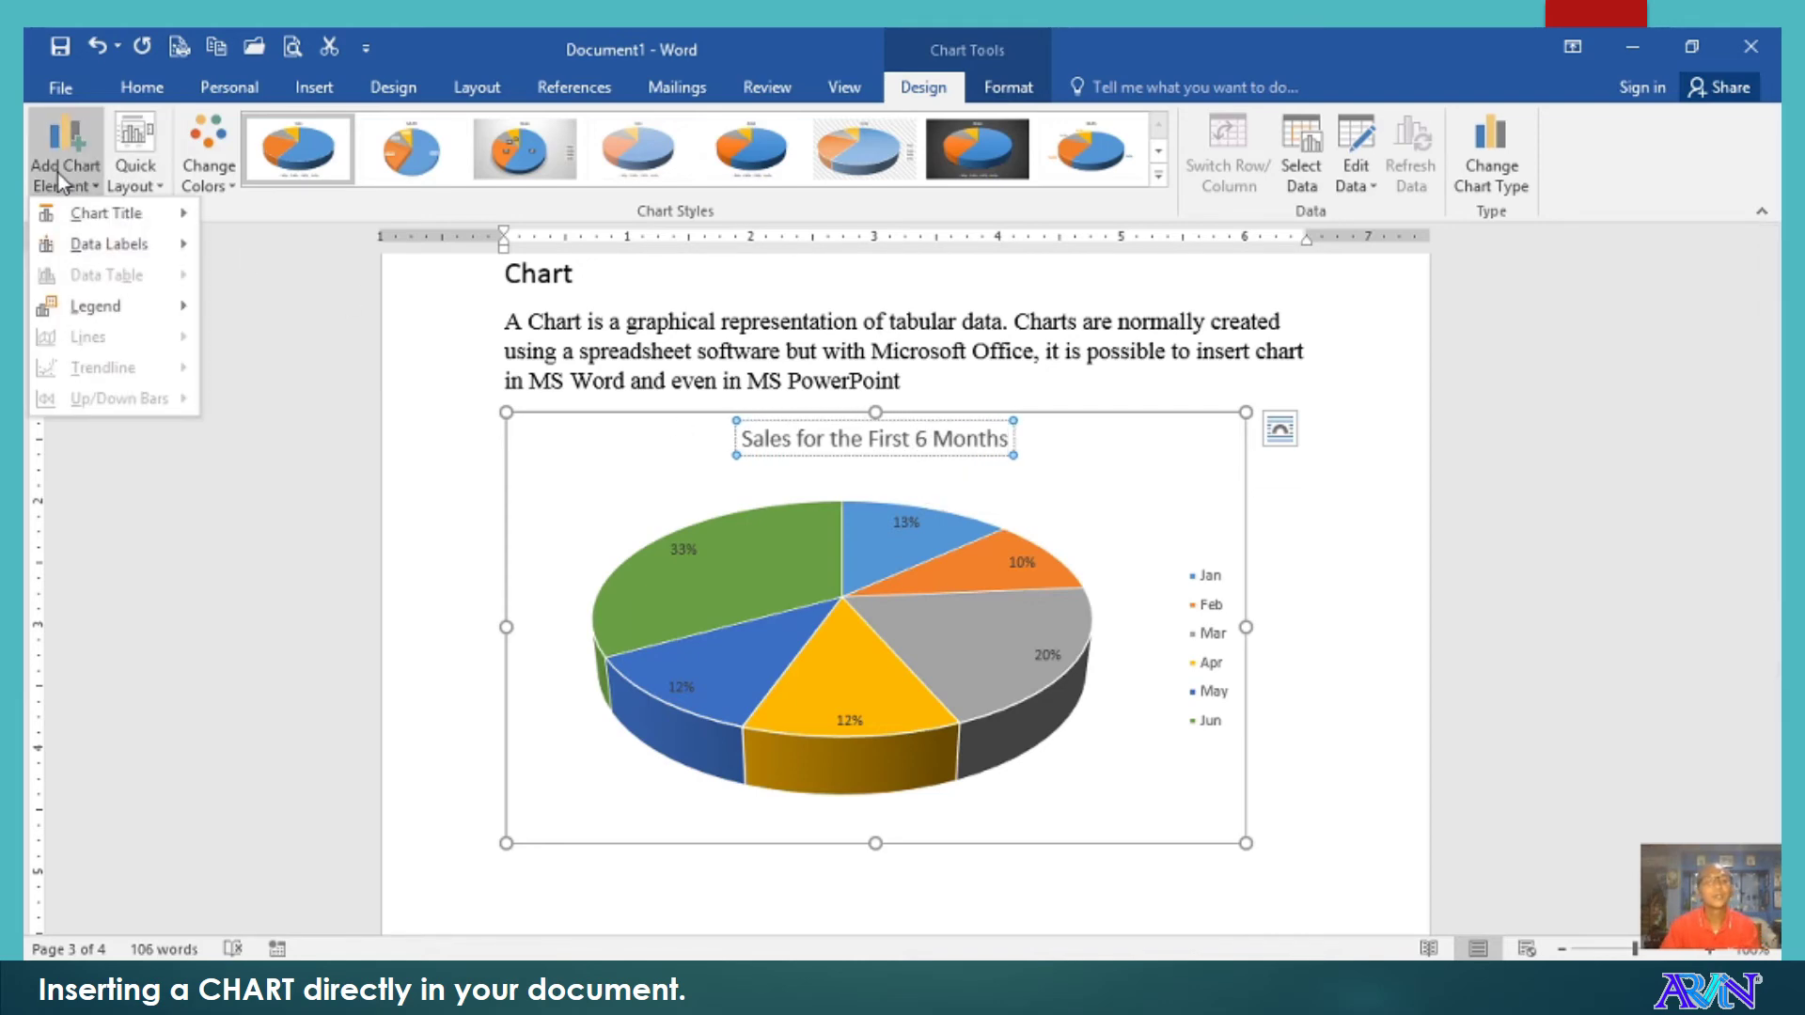
{"action": "mouse_move", "coordinate": [117, 314]}
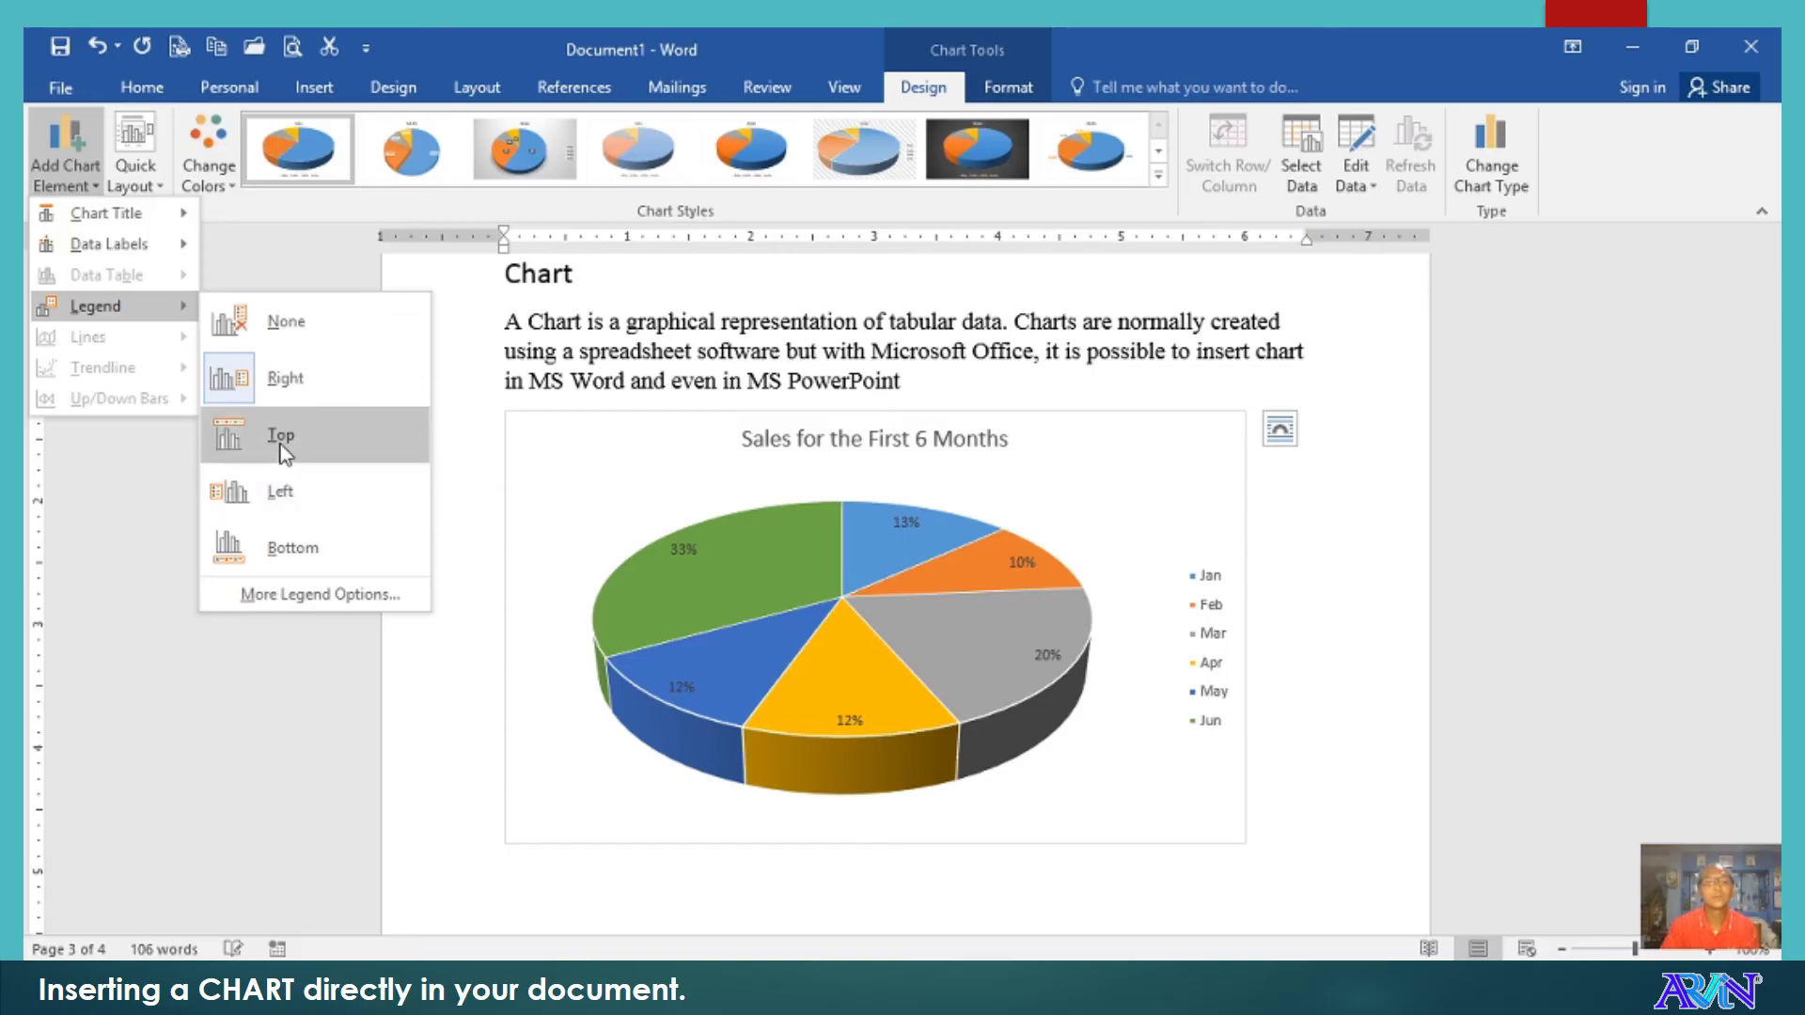
{"action": "left_click", "coordinate": [291, 545]}
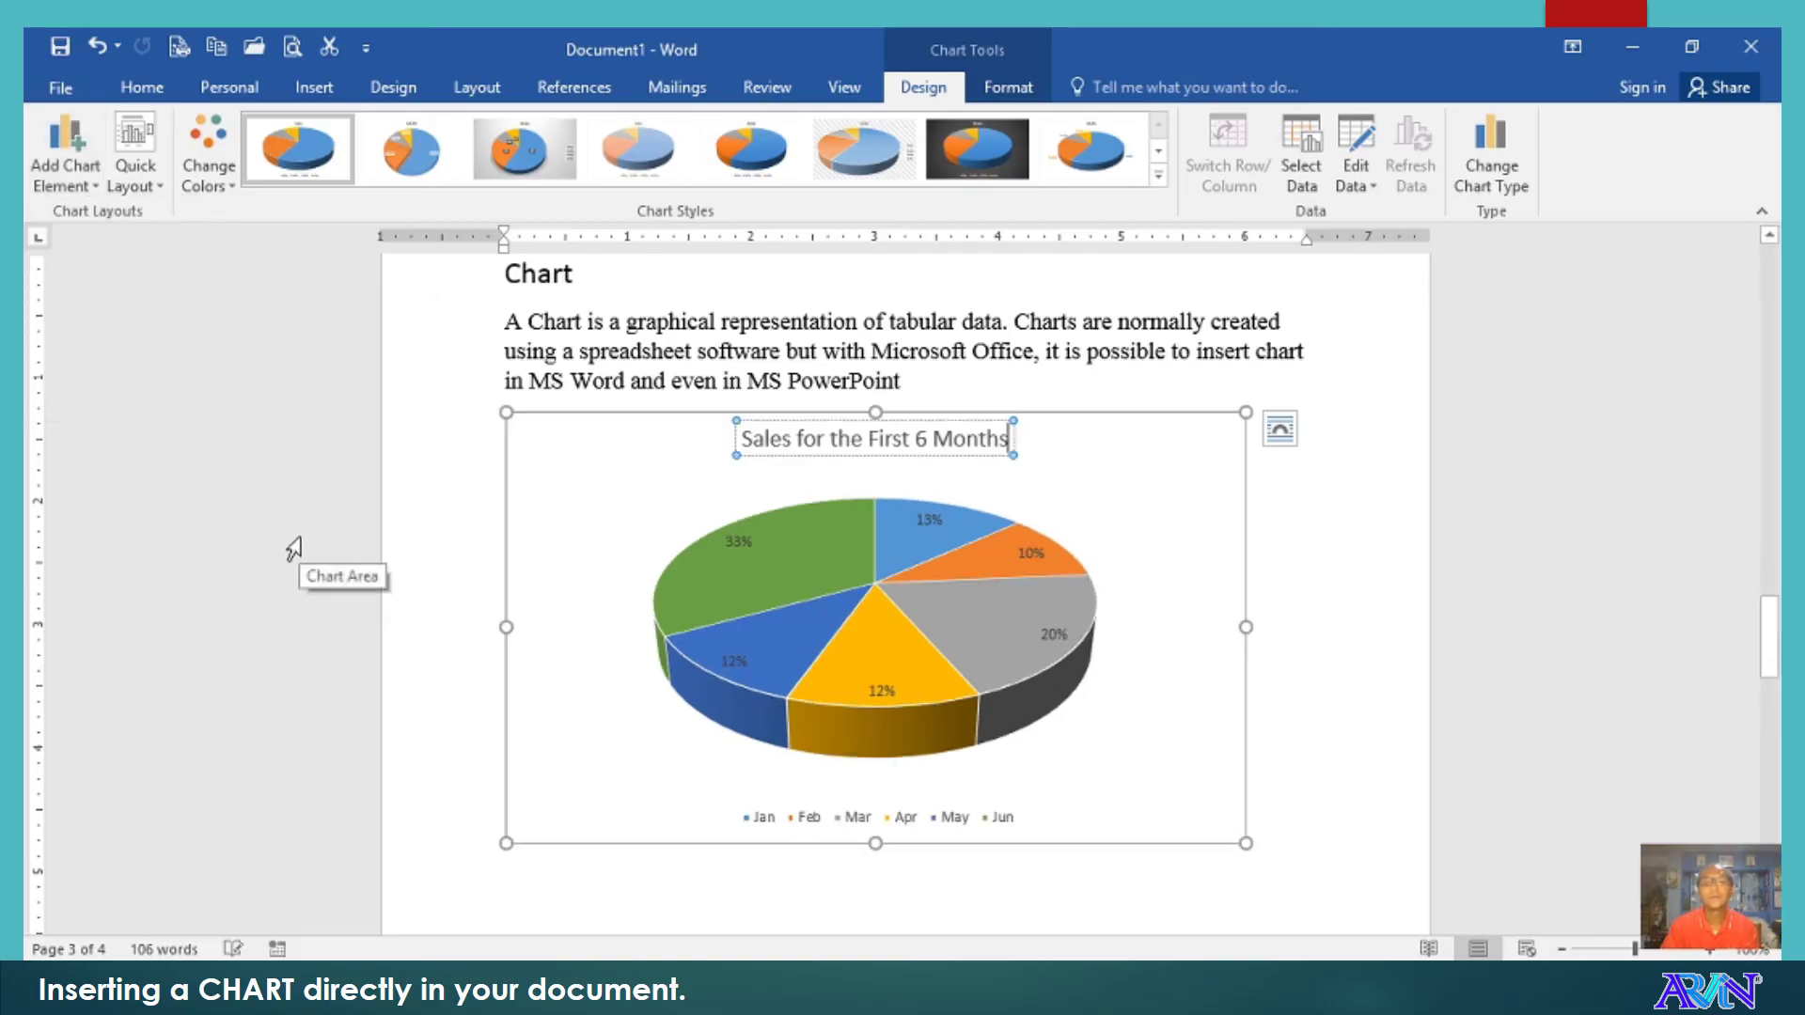
Review the Data Labels options without changing them.
{"action": "left_click", "coordinate": [70, 177]}
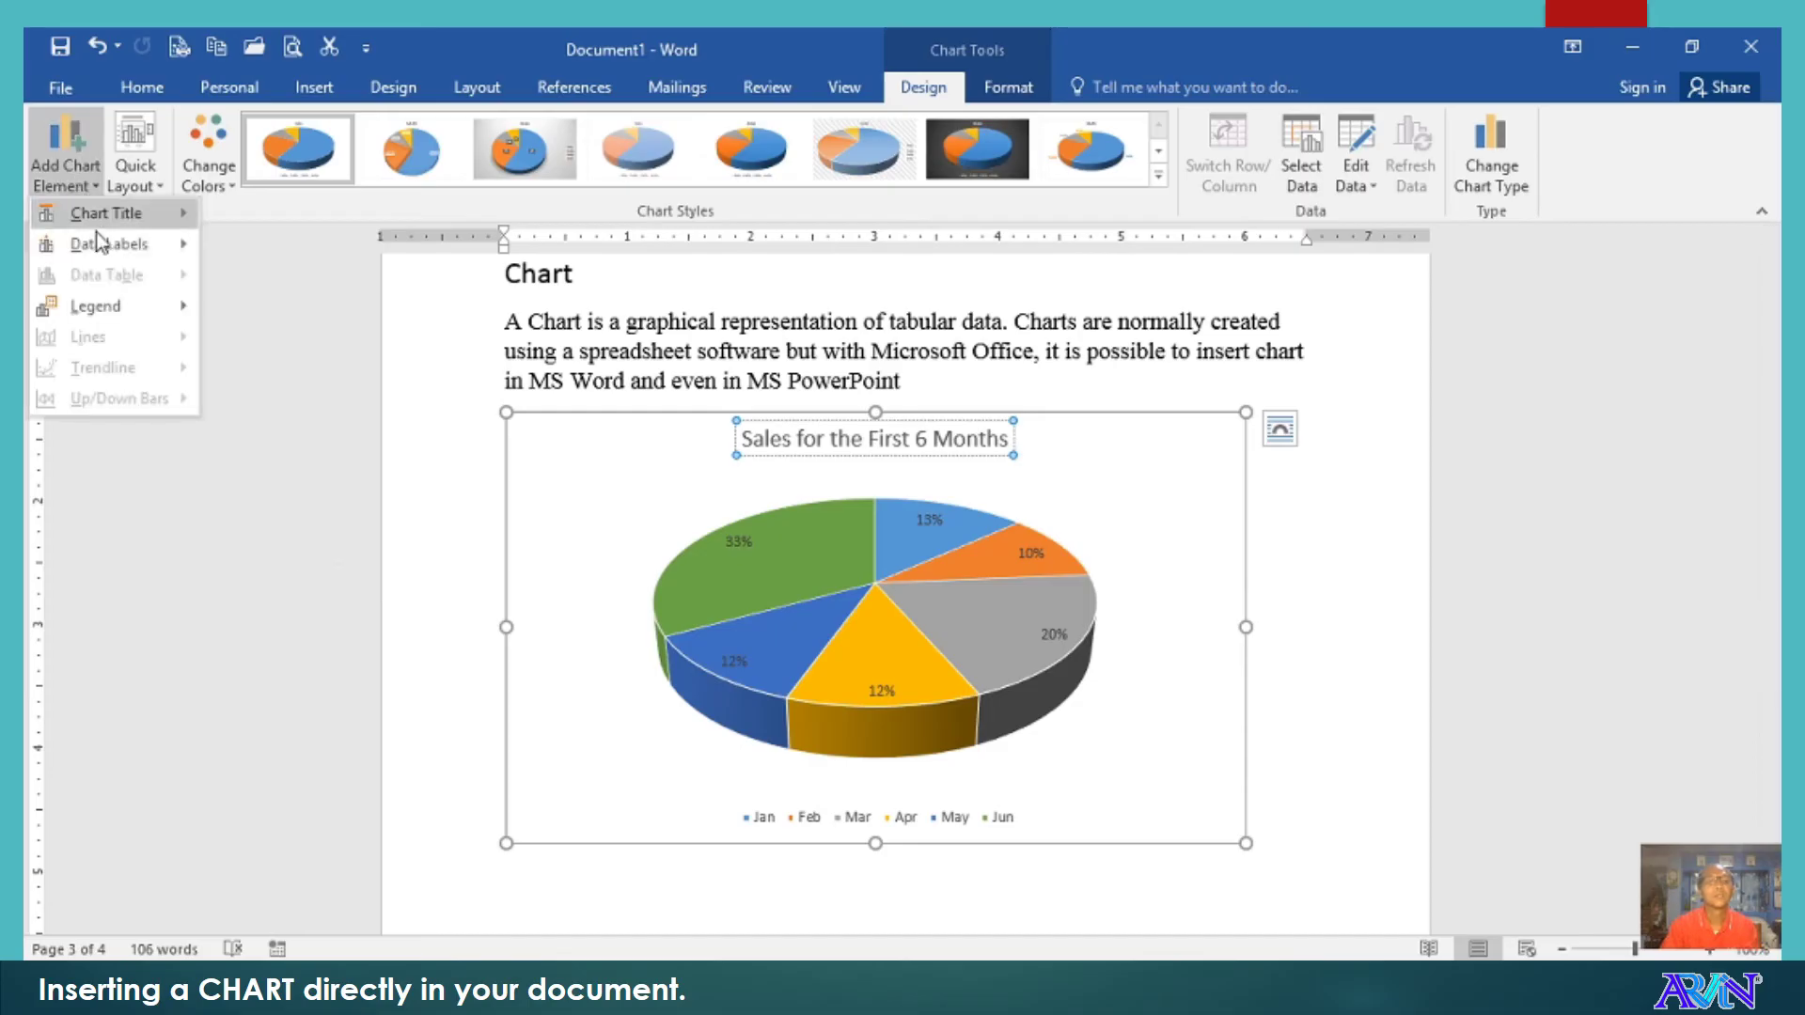
{"action": "mouse_move", "coordinate": [108, 245]}
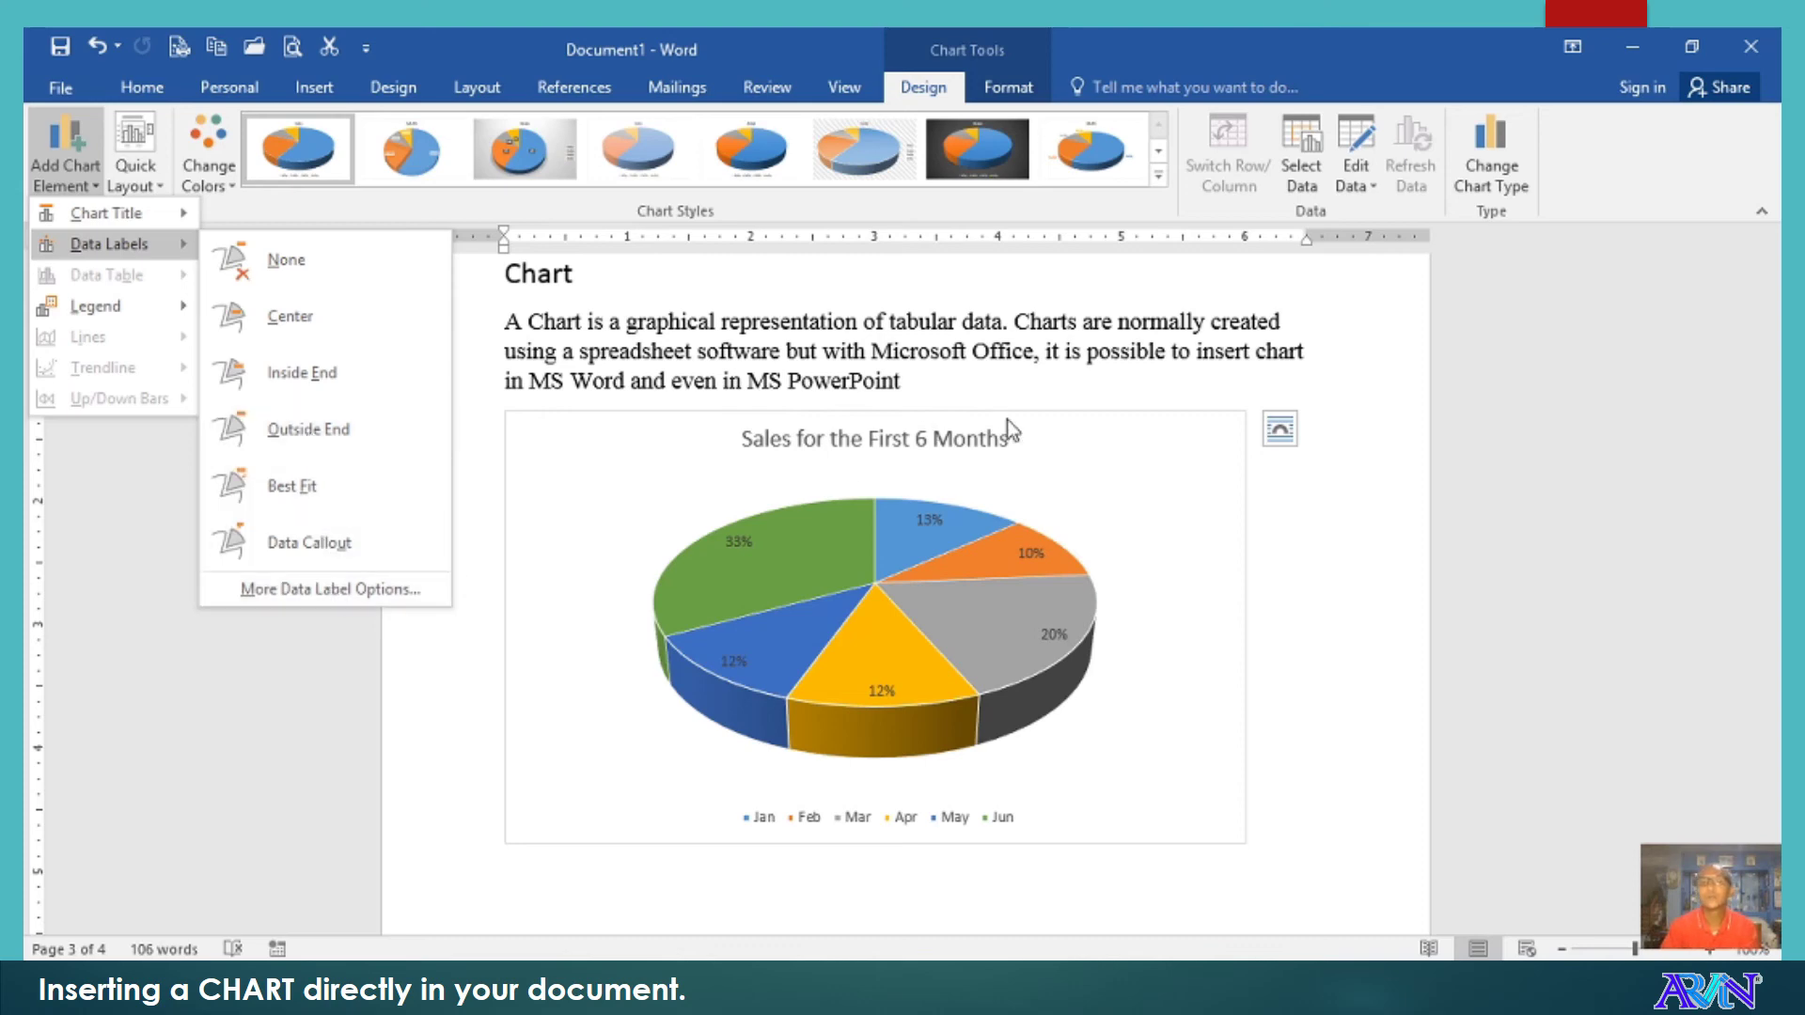
{"action": "left_click", "coordinate": [996, 499]}
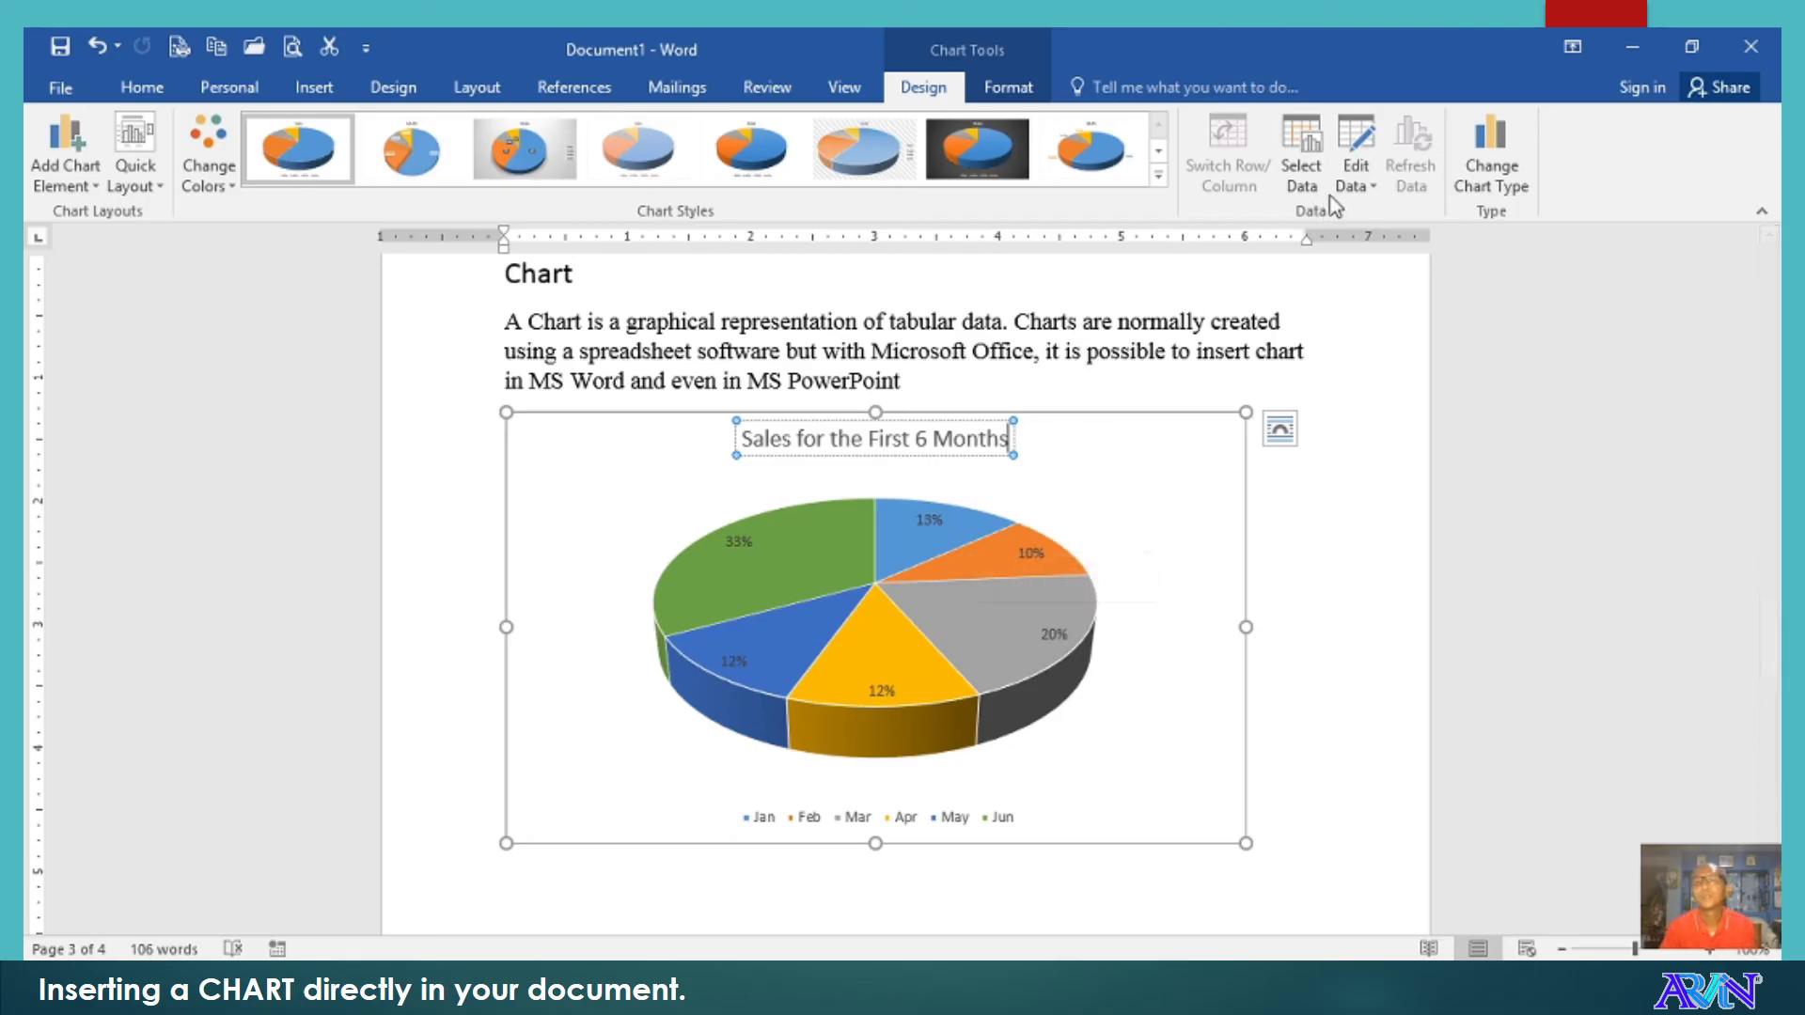
{"action": "left_click", "coordinate": [1352, 137]}
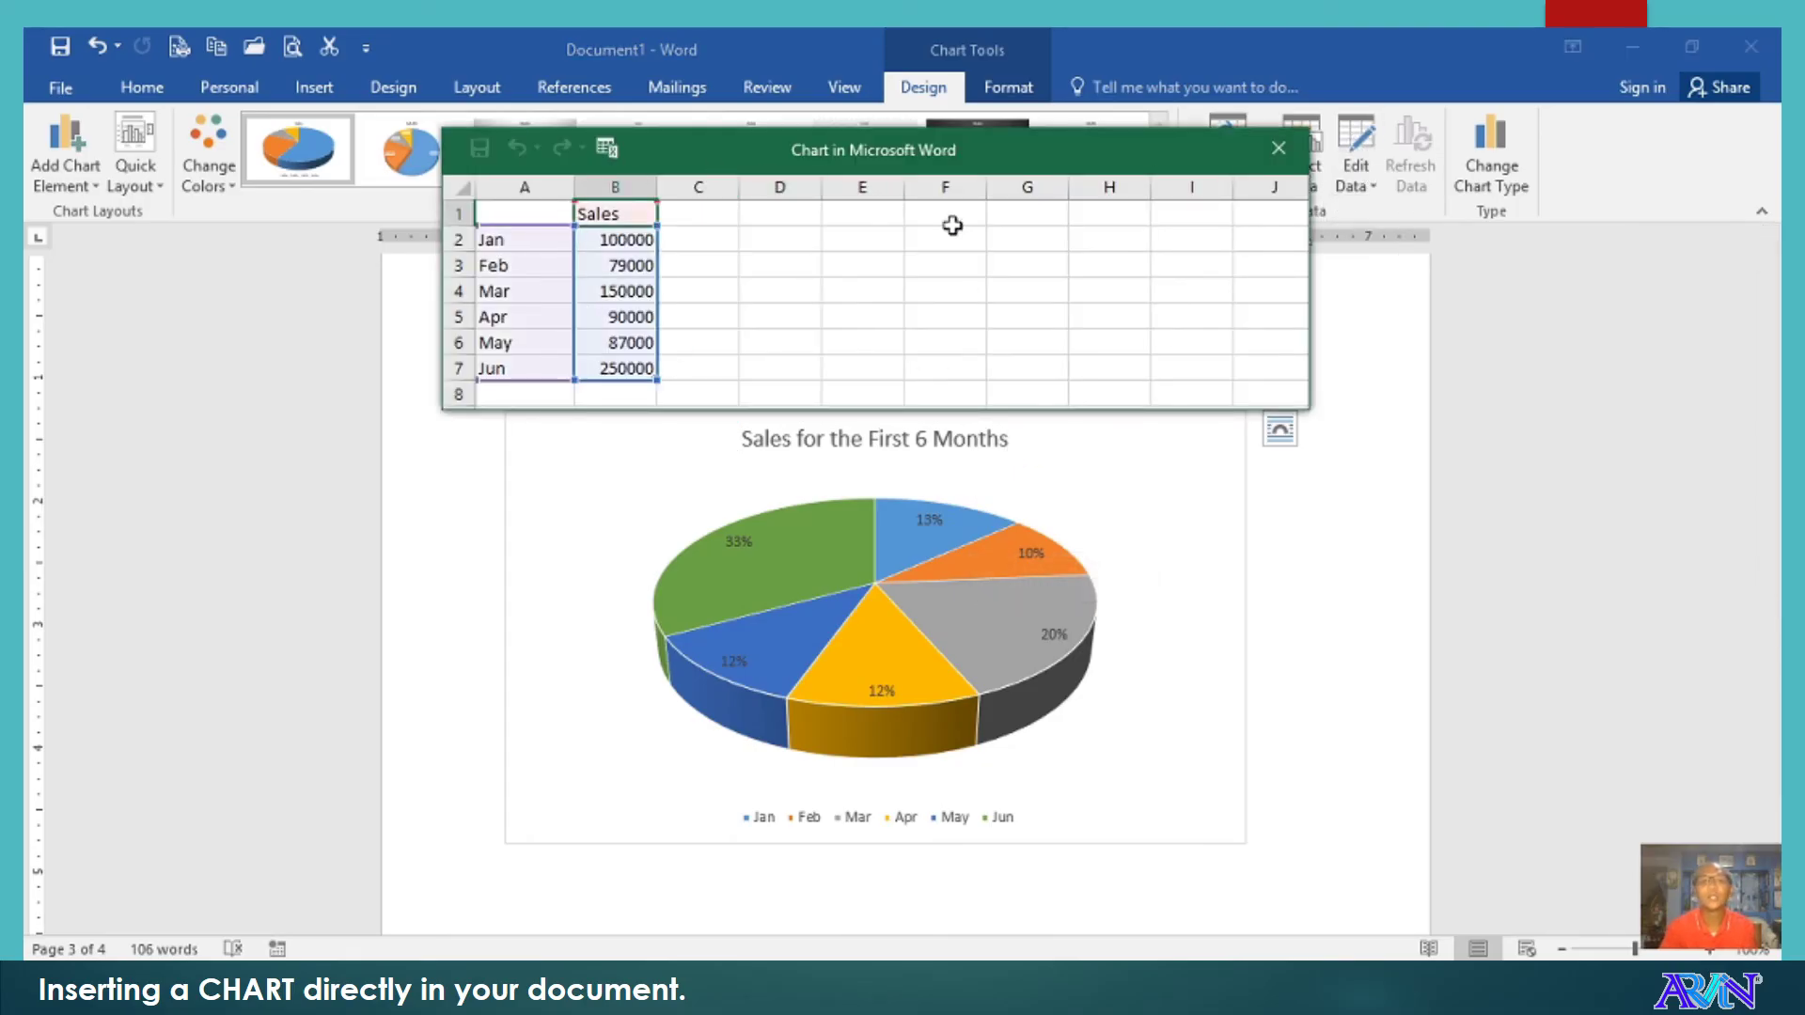
{"action": "left_click", "coordinate": [1279, 150]}
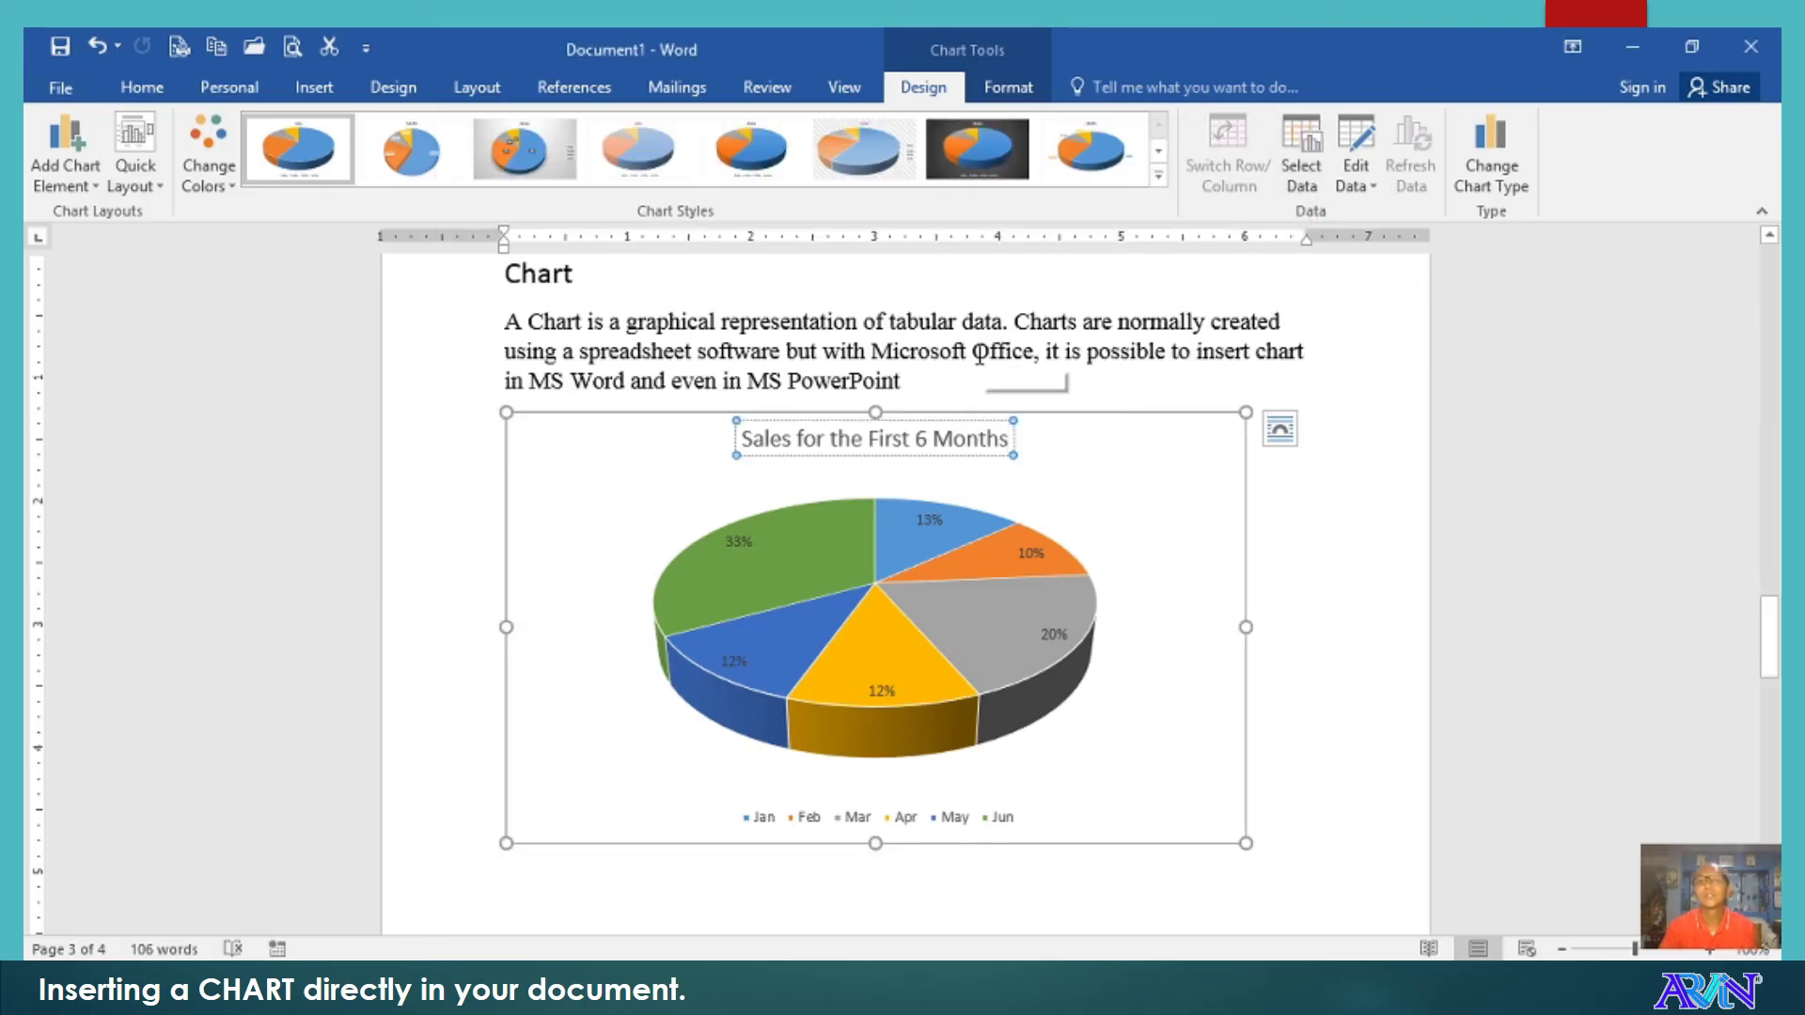
{"action": "left_click", "coordinate": [1508, 159]}
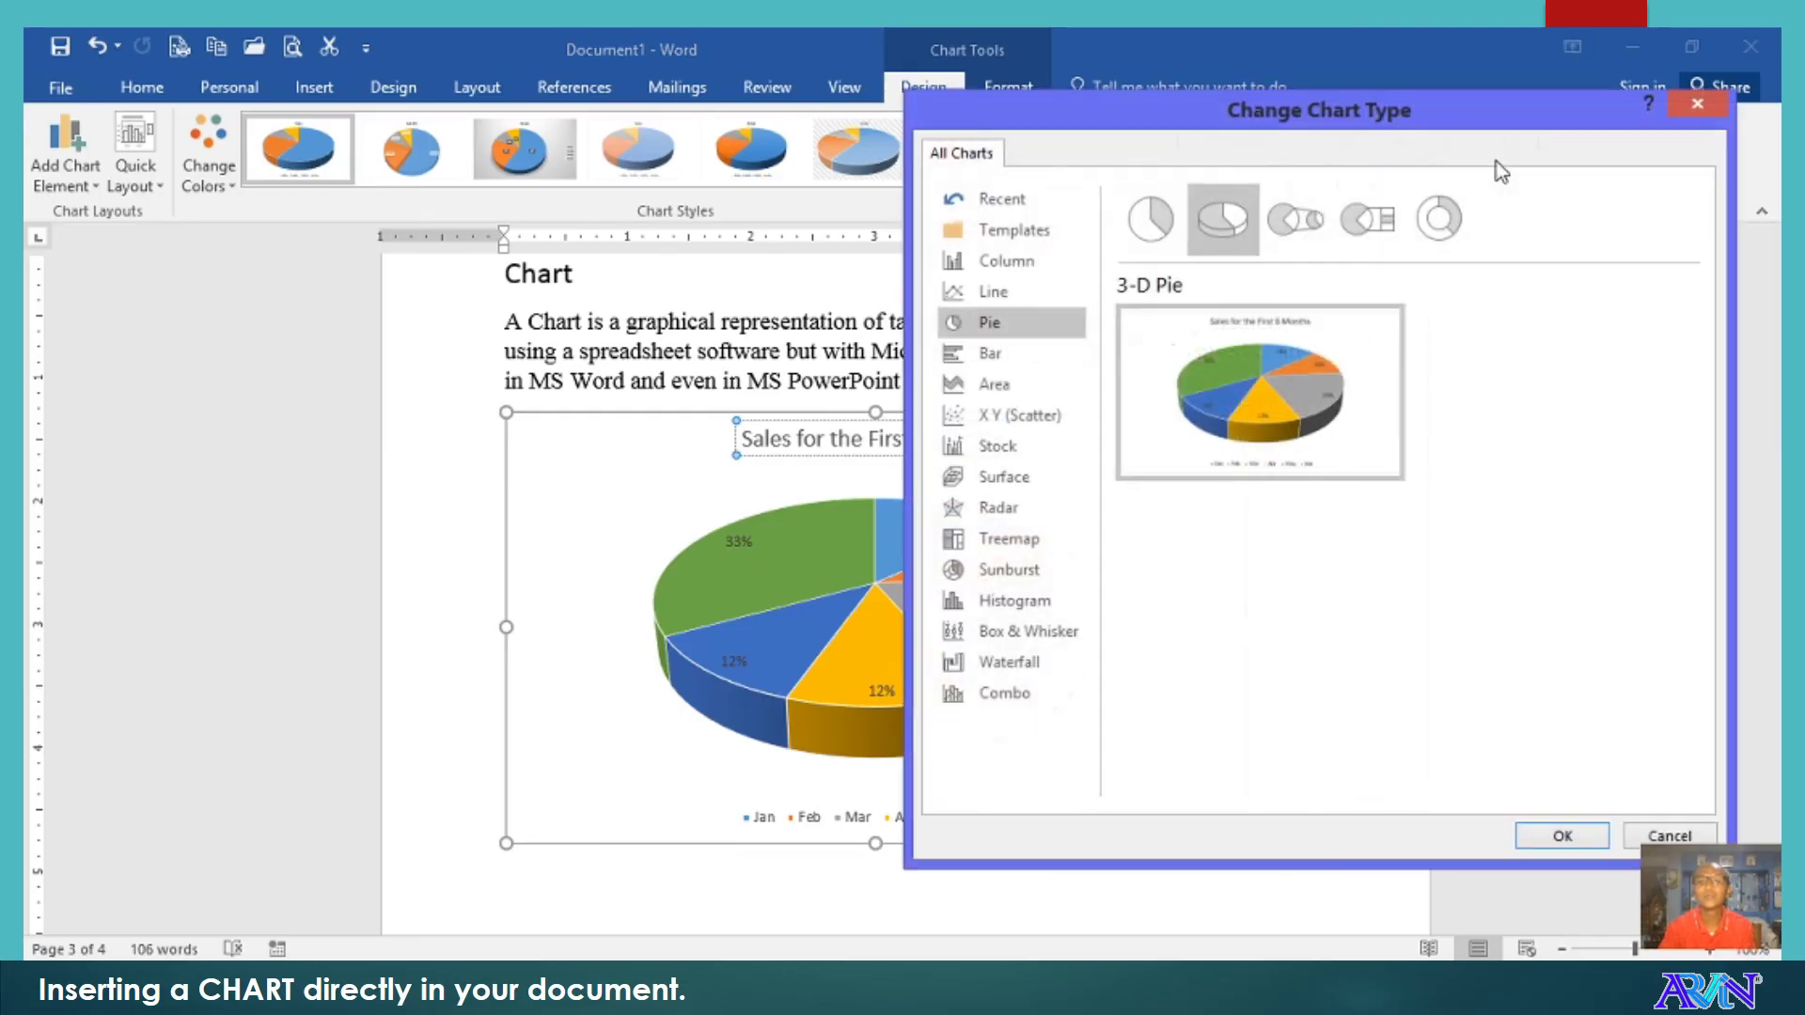
{"action": "left_click", "coordinate": [974, 262]}
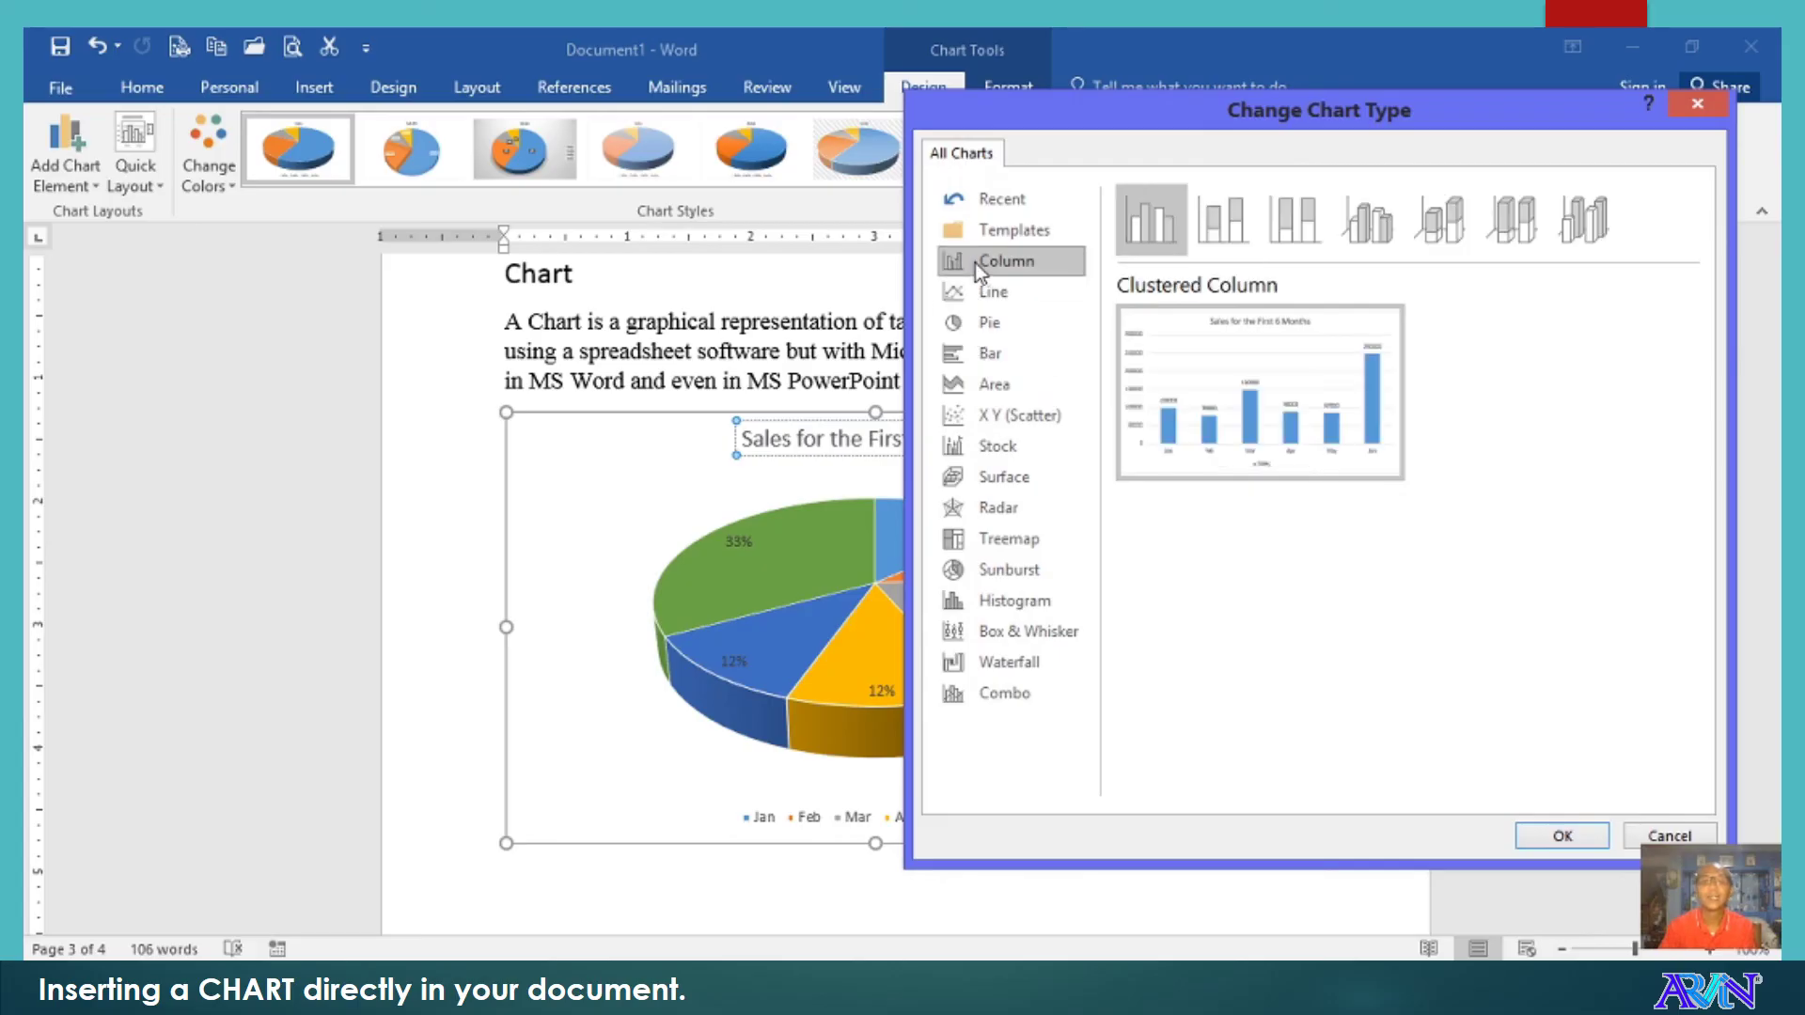
{"action": "mouse_move", "coordinate": [1250, 424]}
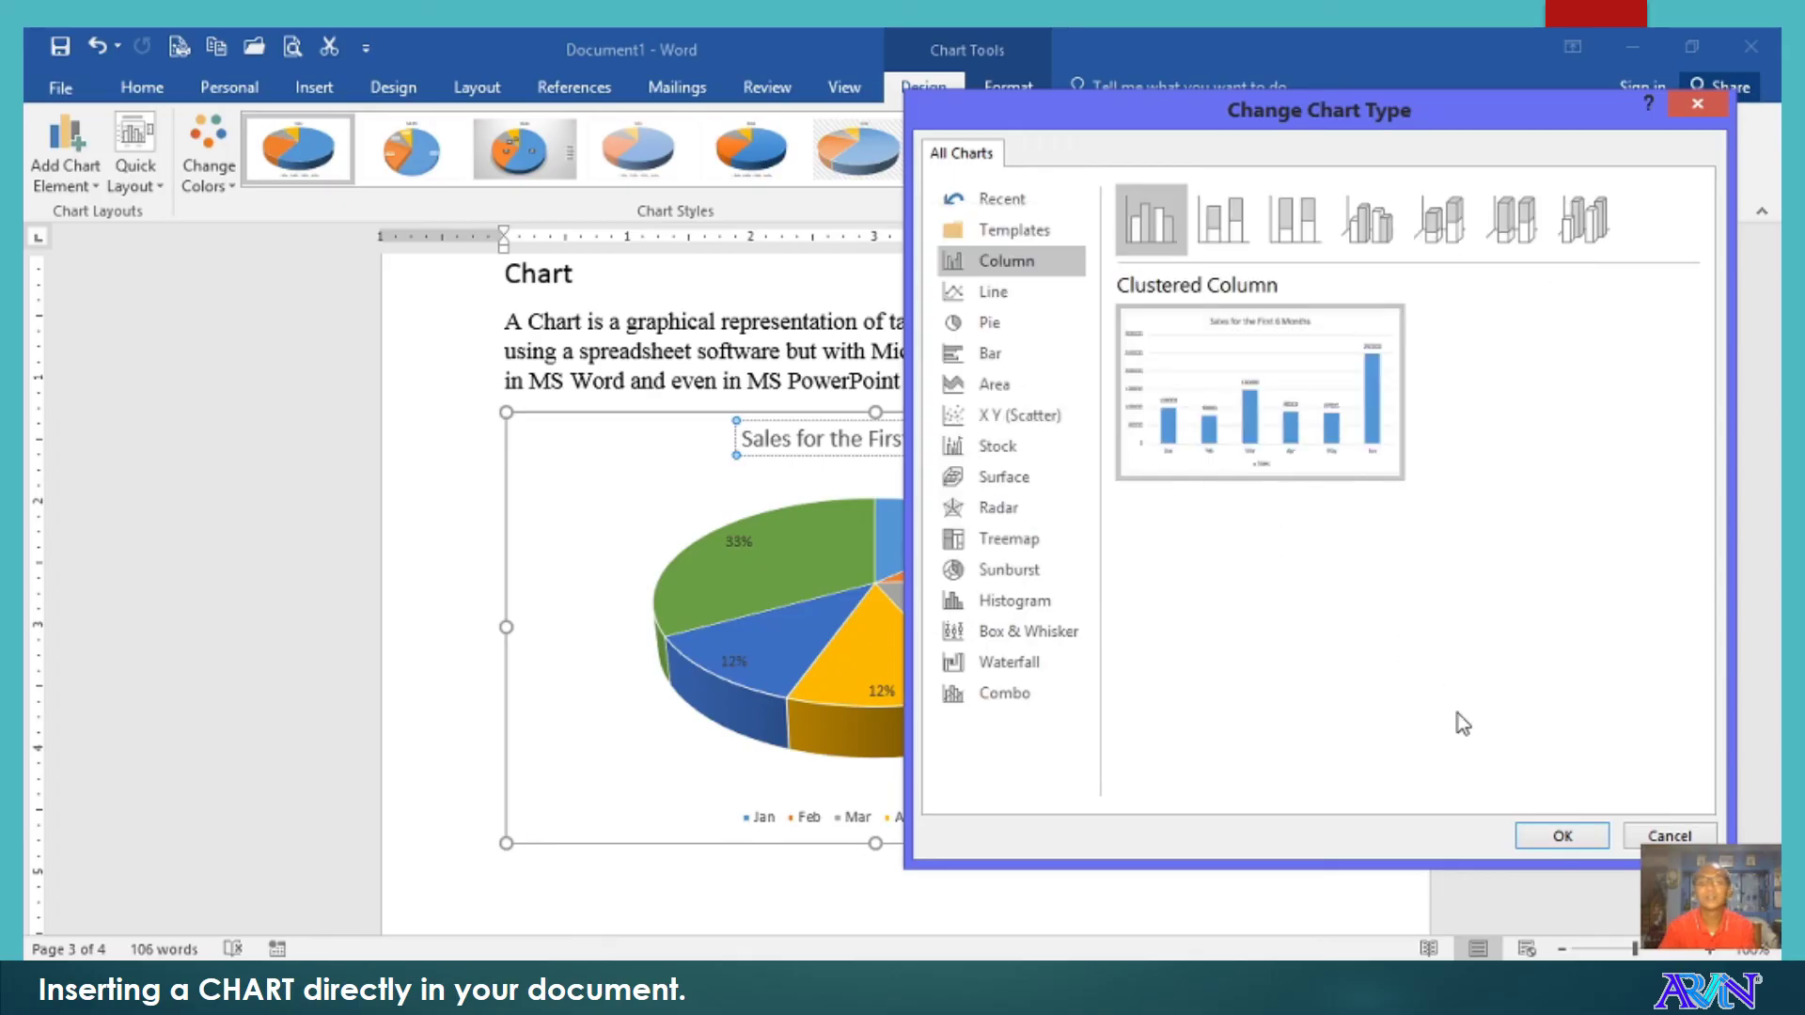
{"action": "left_click", "coordinate": [1665, 836]}
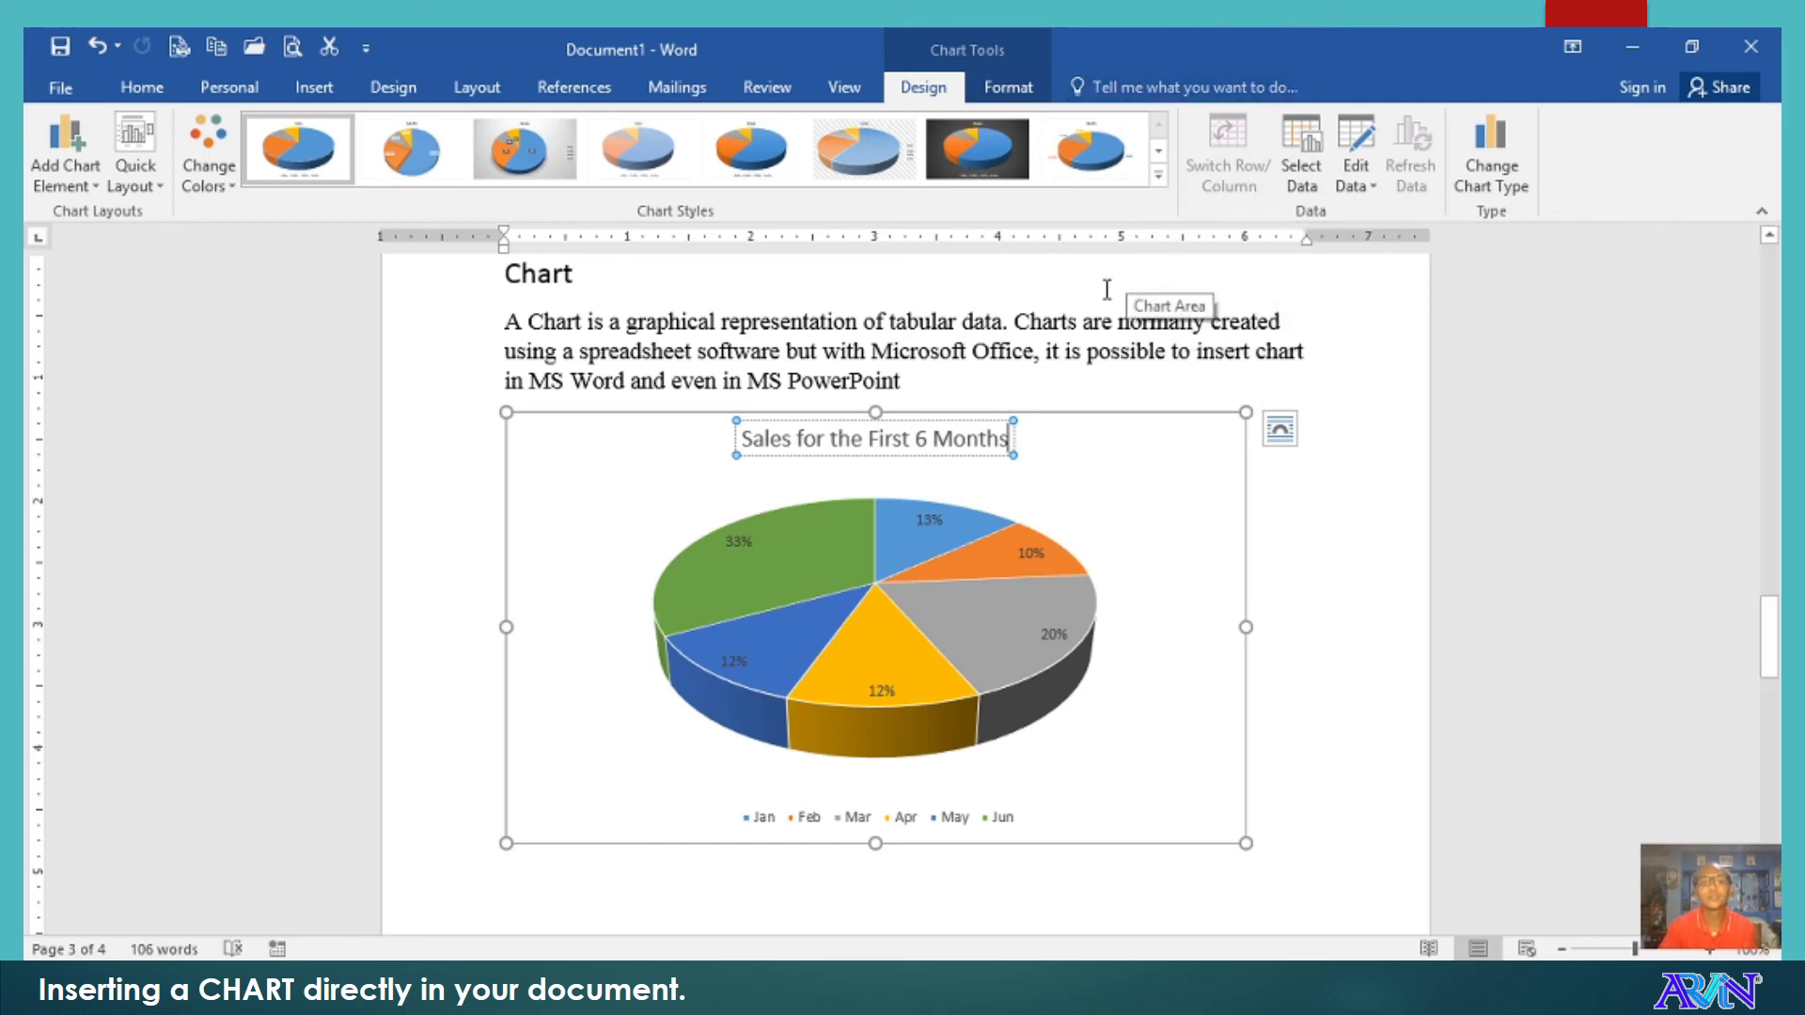
{"action": "left_click", "coordinate": [1007, 88]}
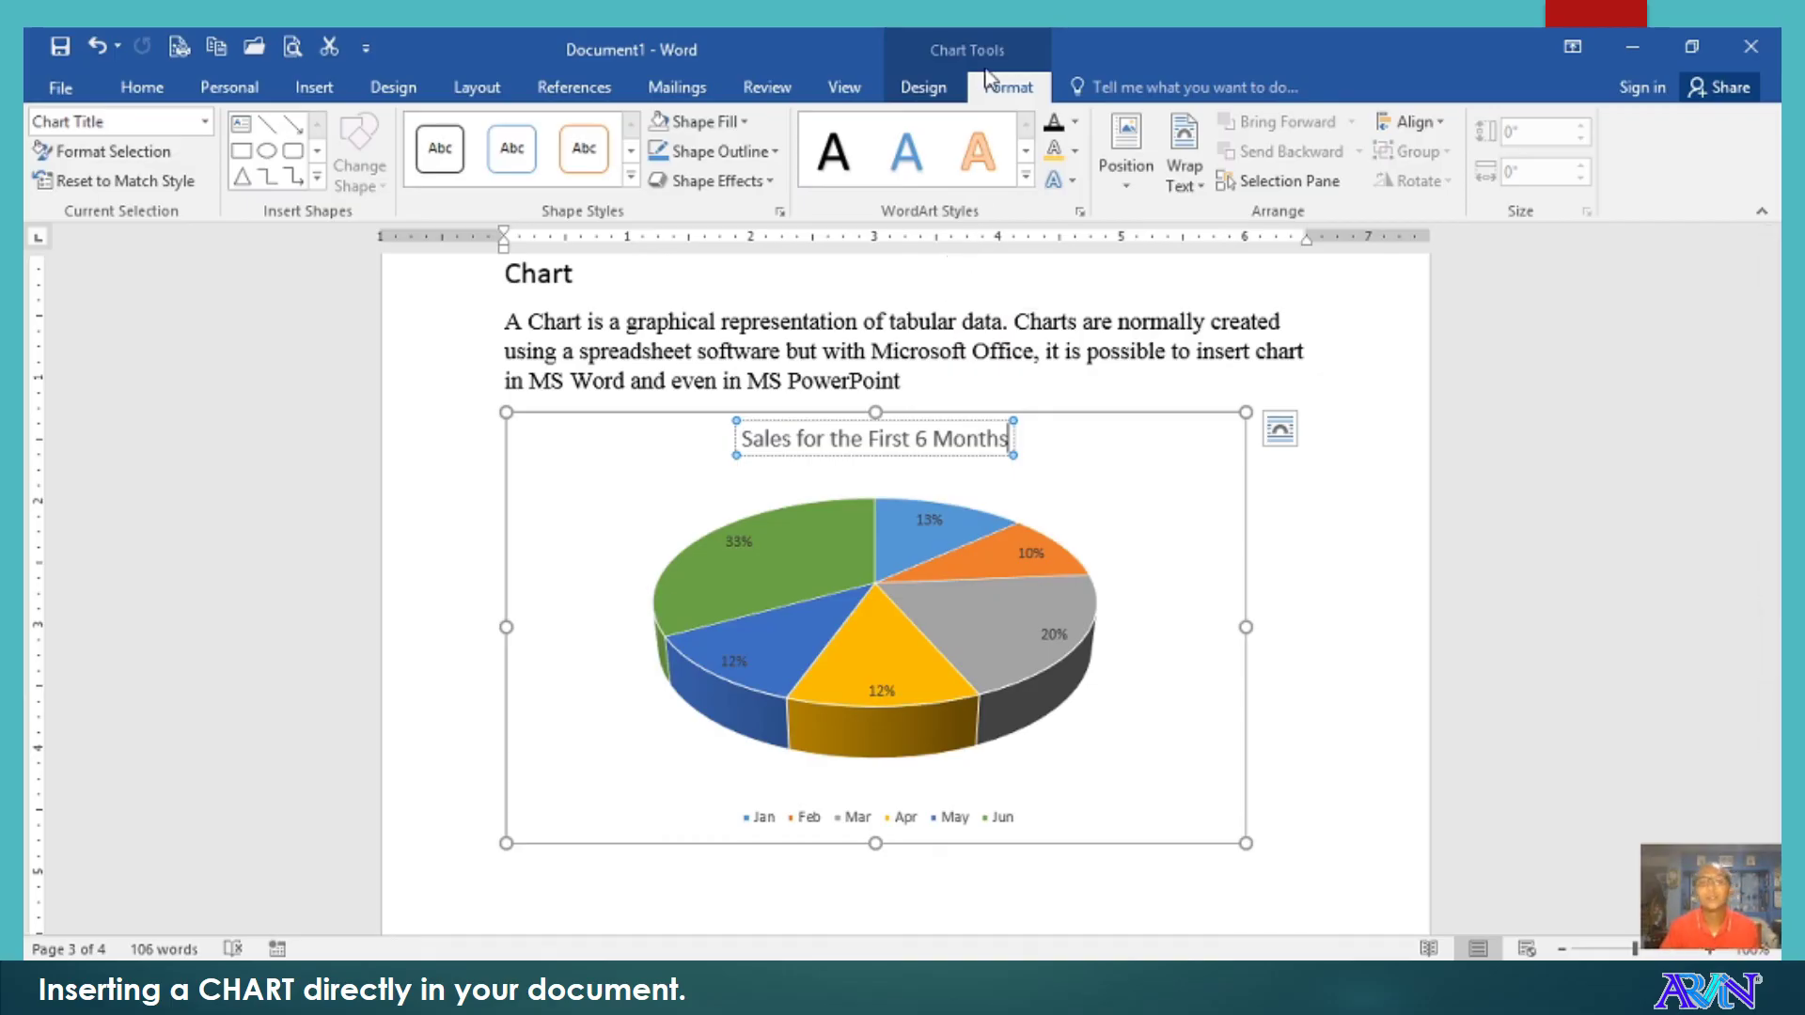
{"action": "left_click", "coordinate": [929, 89]}
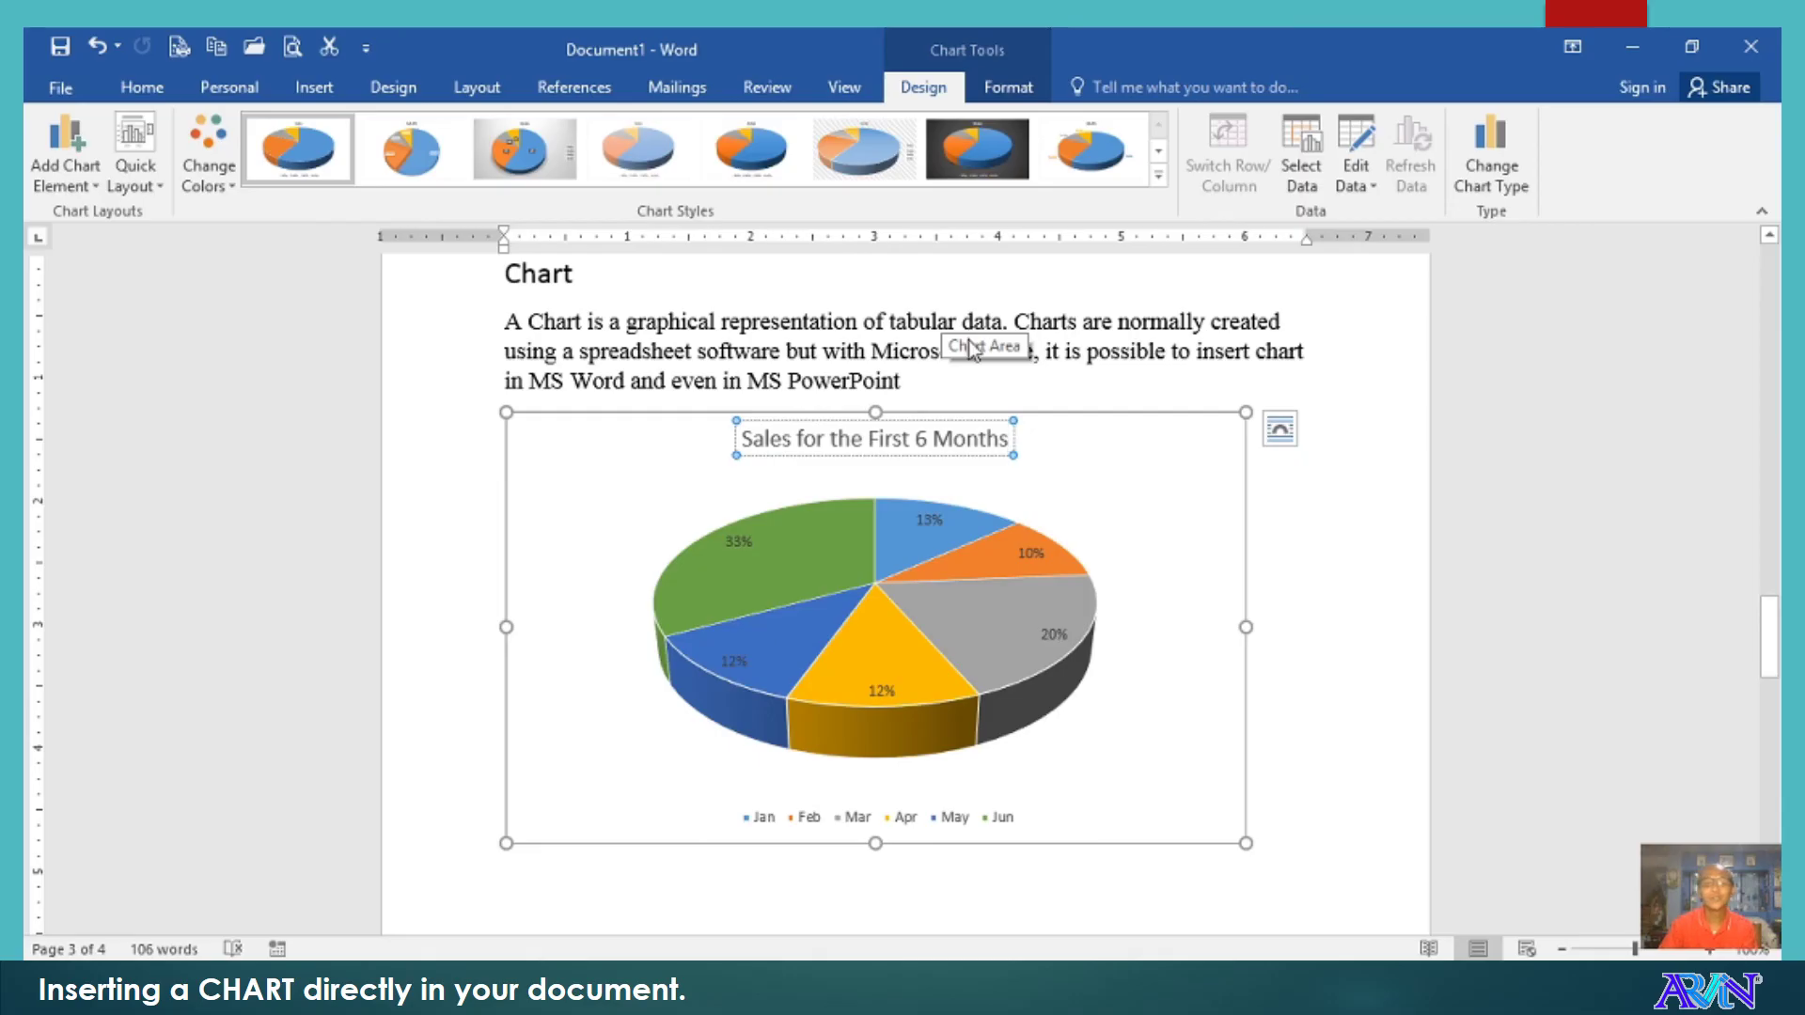
{"action": "mouse_move", "coordinate": [1242, 995]}
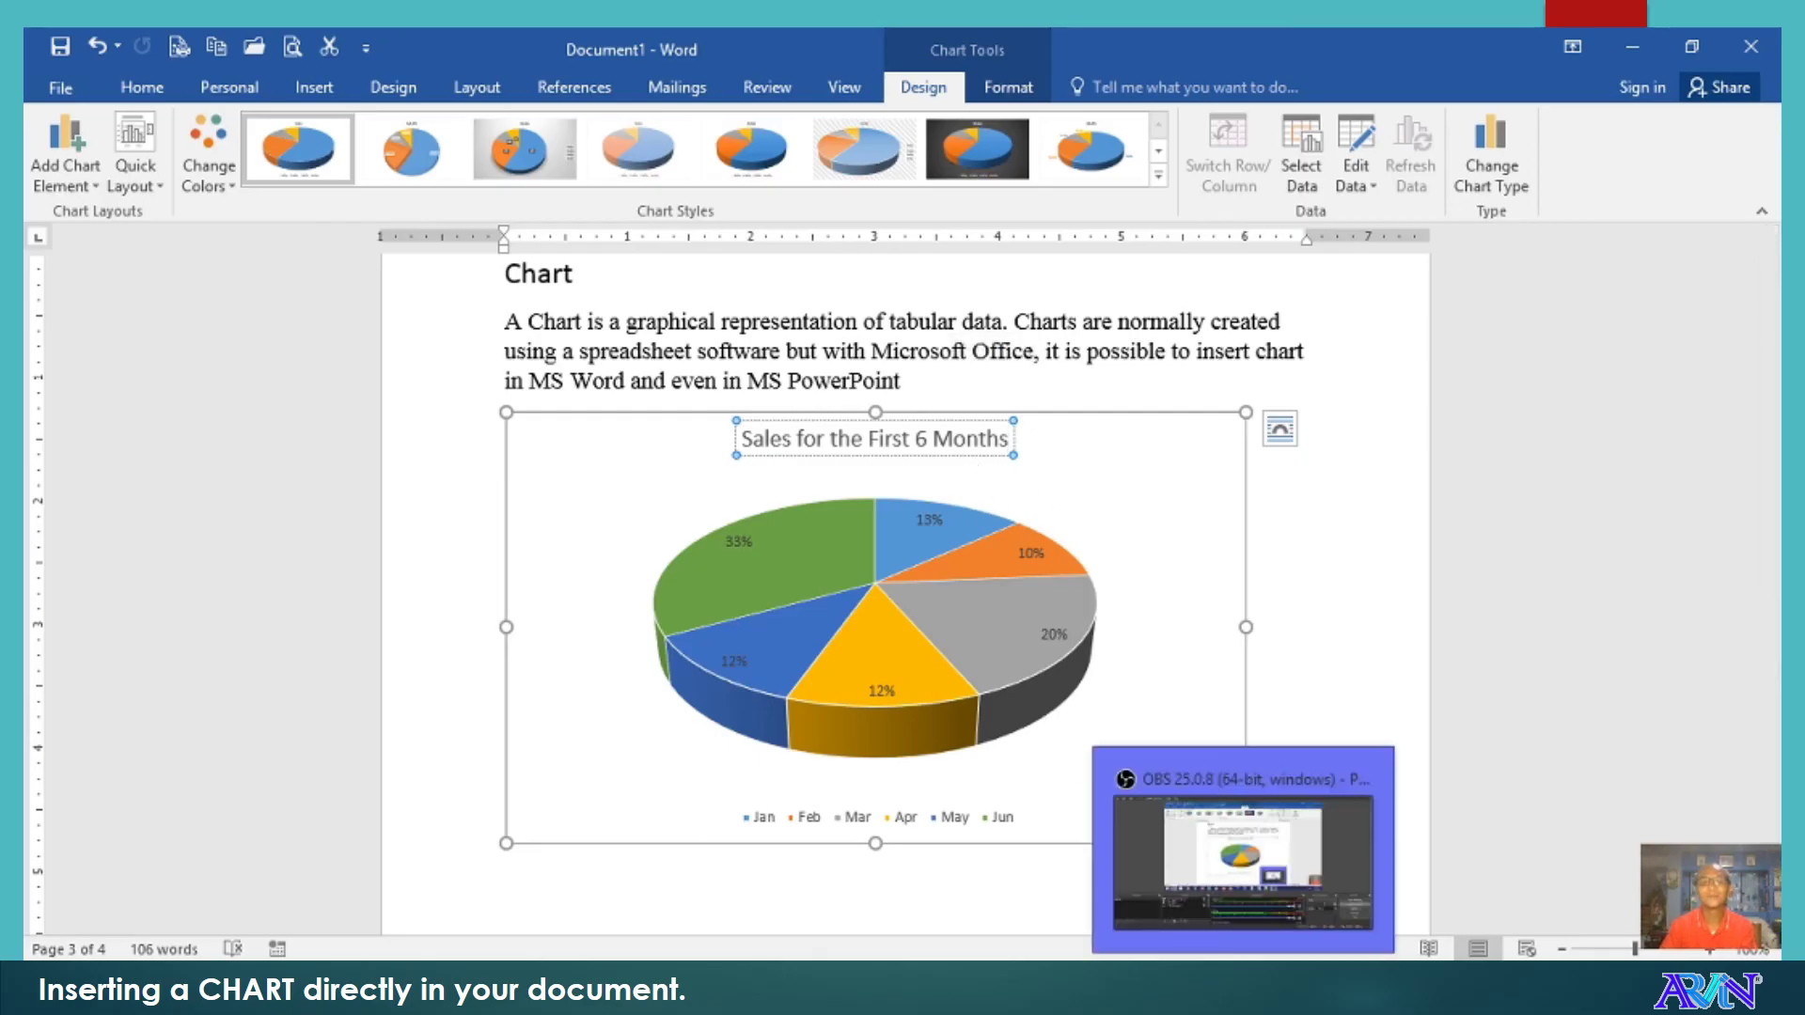